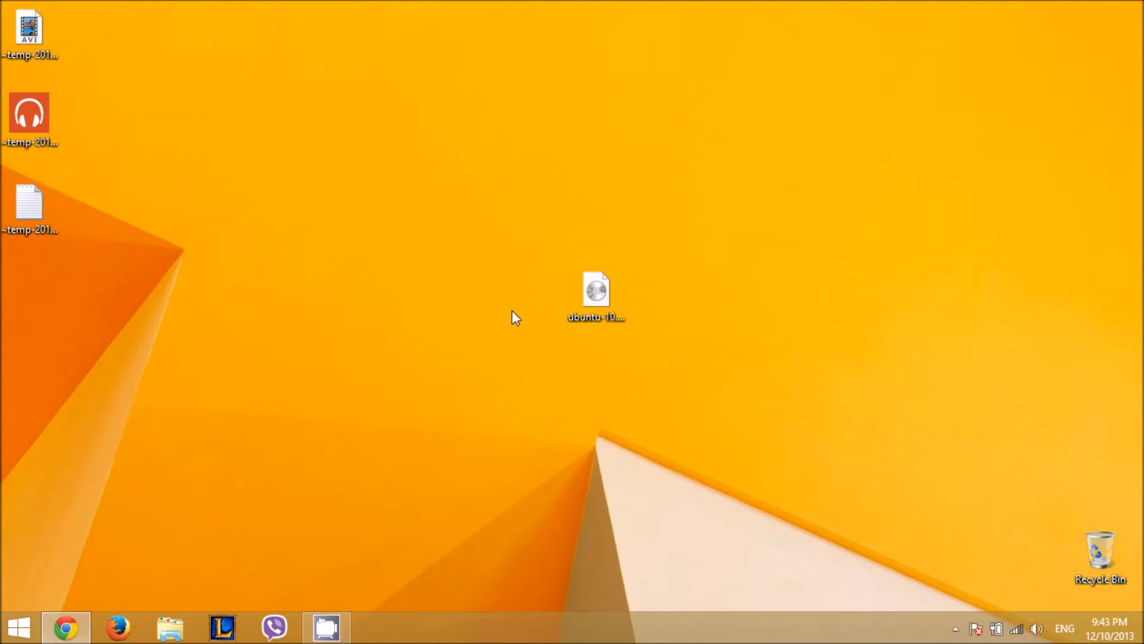
{"action": "left_click", "coordinate": [617, 305]}
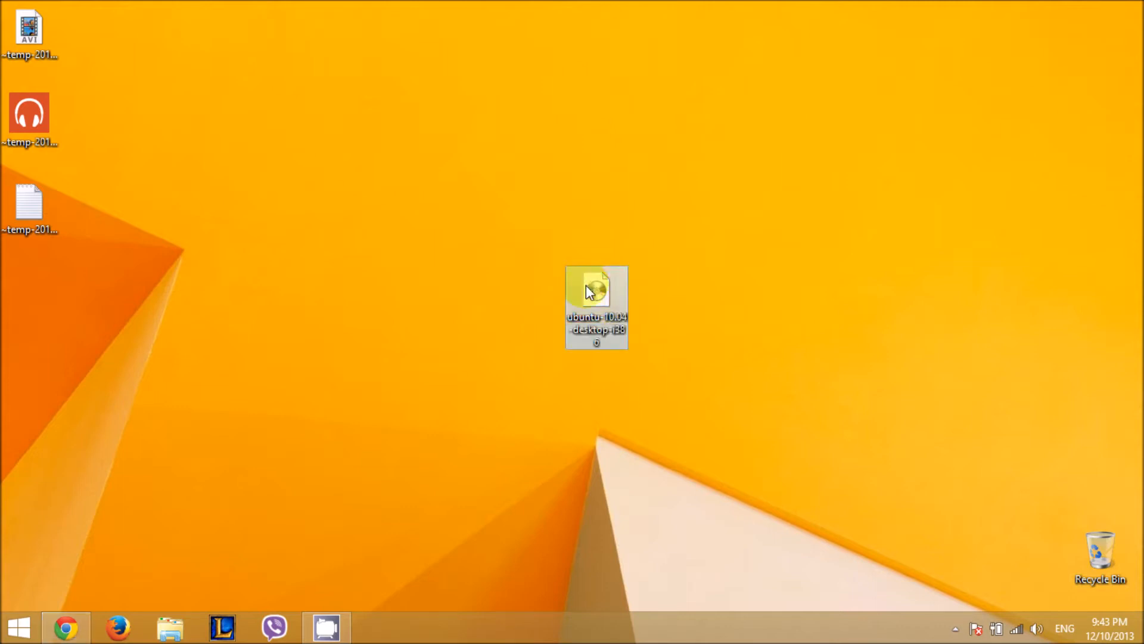
{"action": "left_click", "coordinate": [548, 486]}
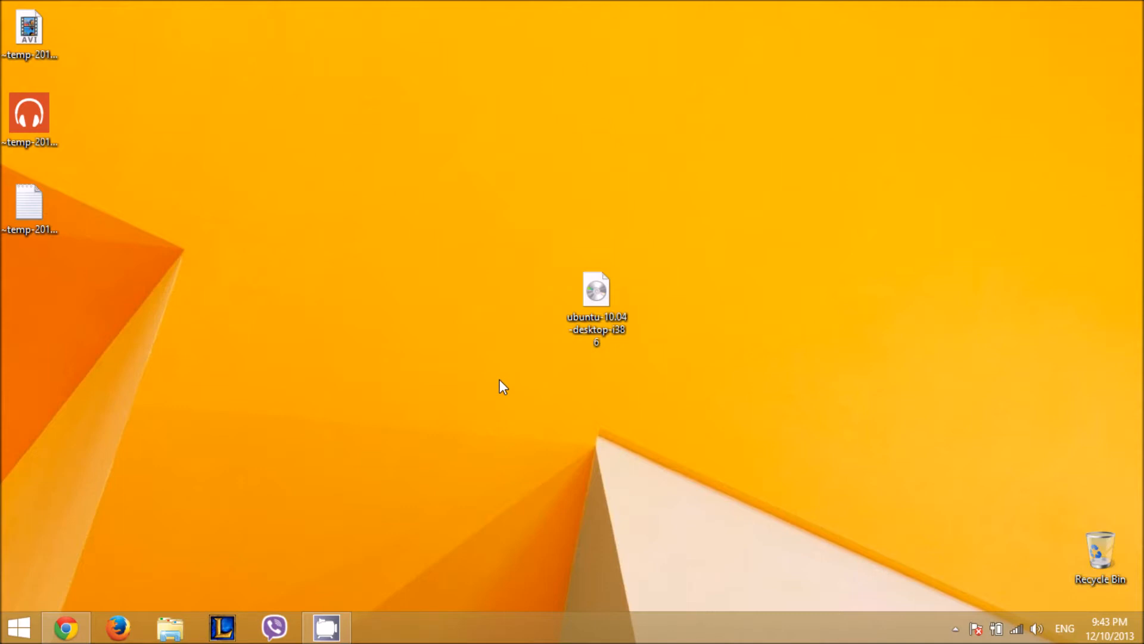
Switch to Chrome and search Google in a new tab for "universal usb installer linux".
{"action": "left_click", "coordinate": [63, 631]}
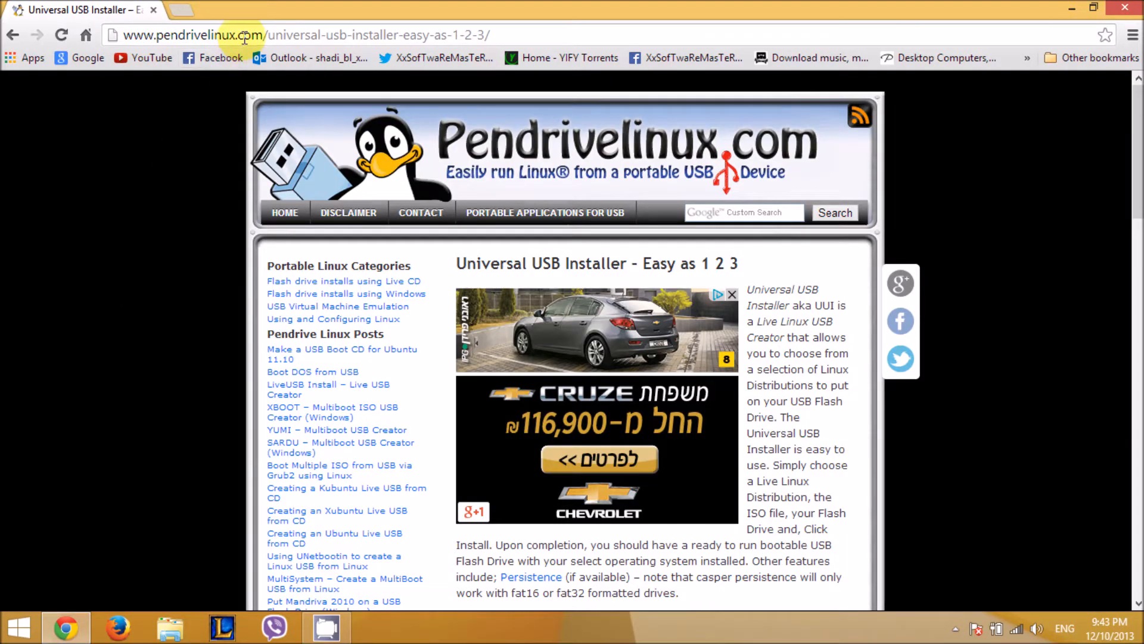
{"action": "left_click", "coordinate": [190, 14]}
{"action": "left_click", "coordinate": [90, 59]}
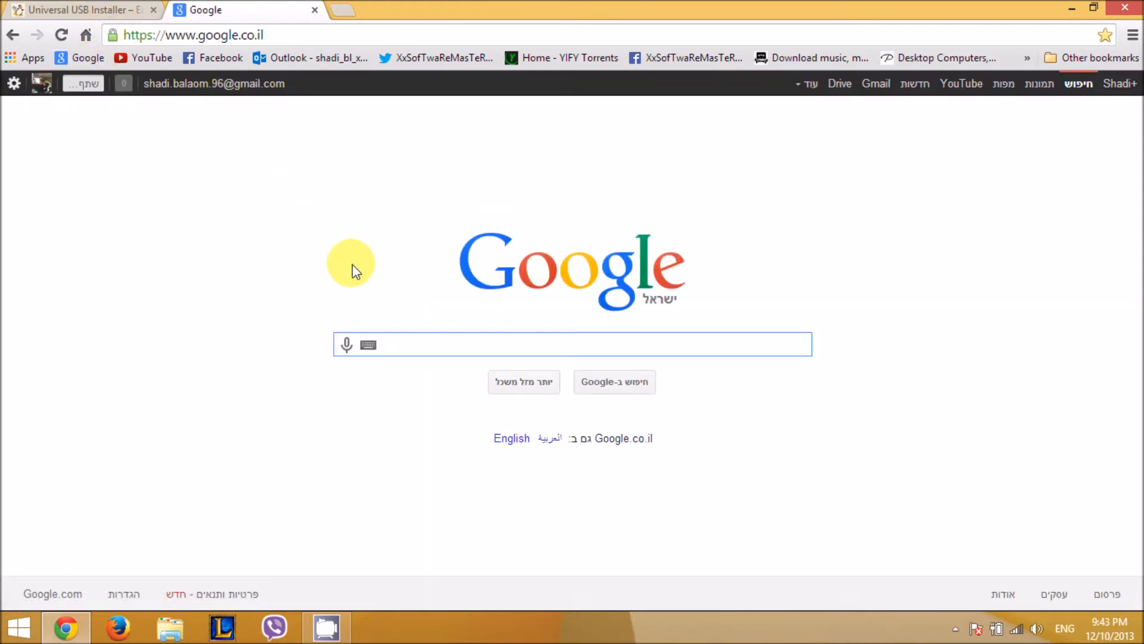
{"action": "type", "text": "unive"}
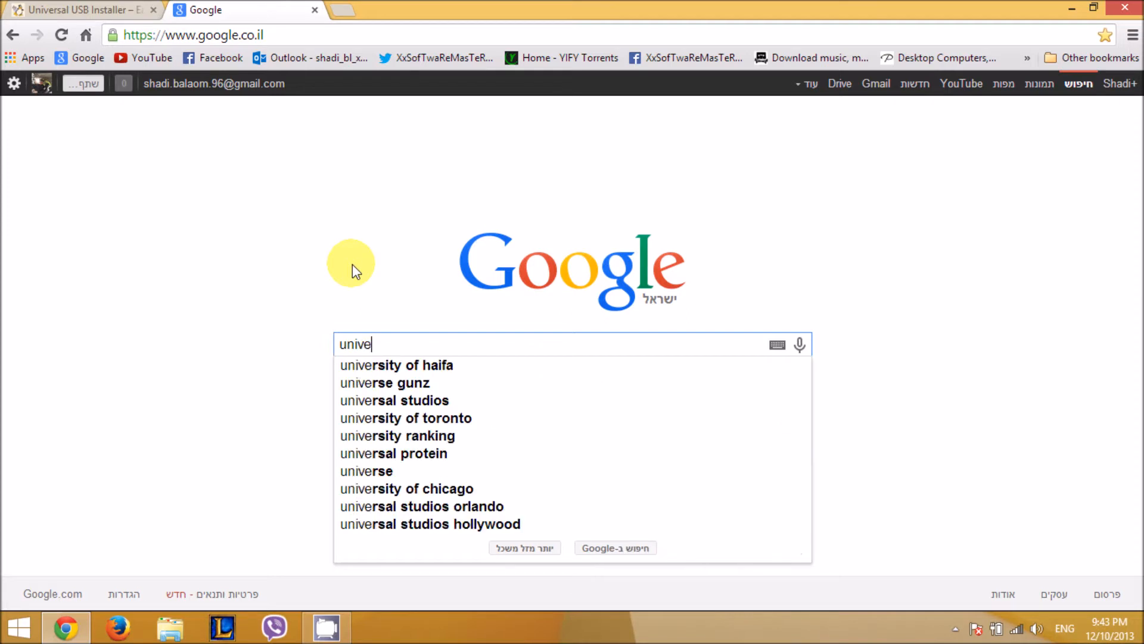
{"action": "type", "text": "rsal usb"}
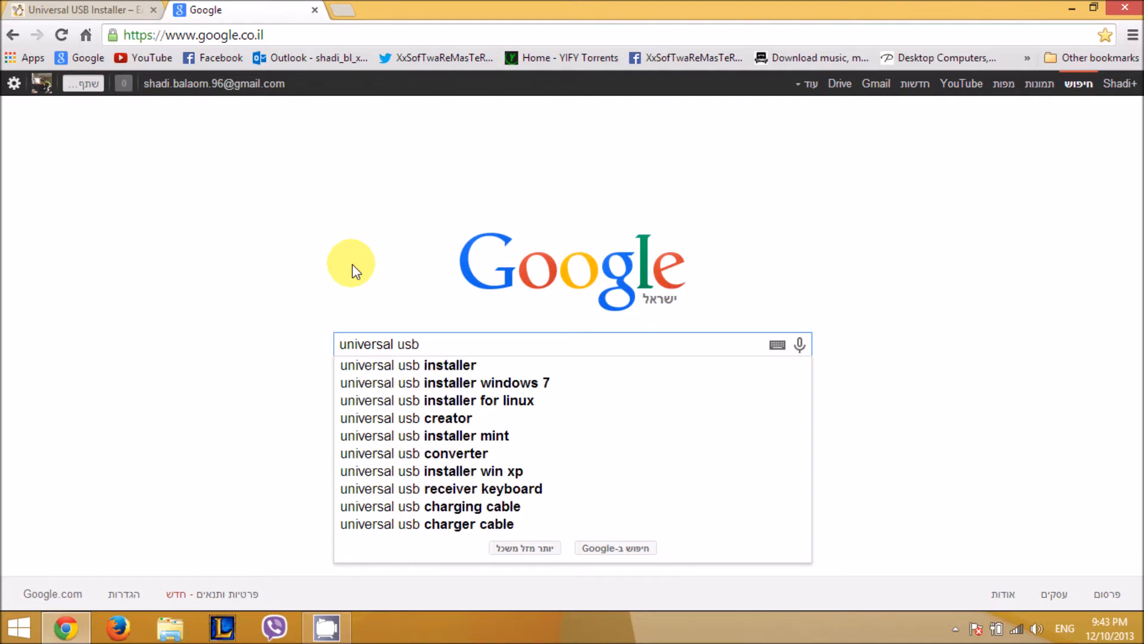
{"action": "type", "text": " installer "}
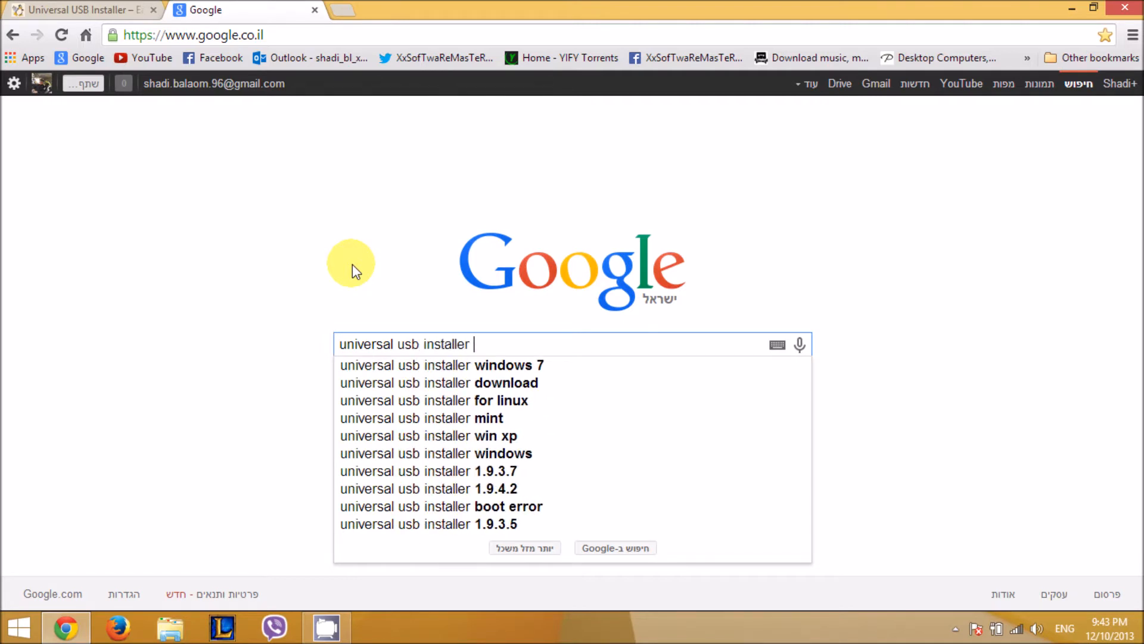
{"action": "type", "text": "l"}
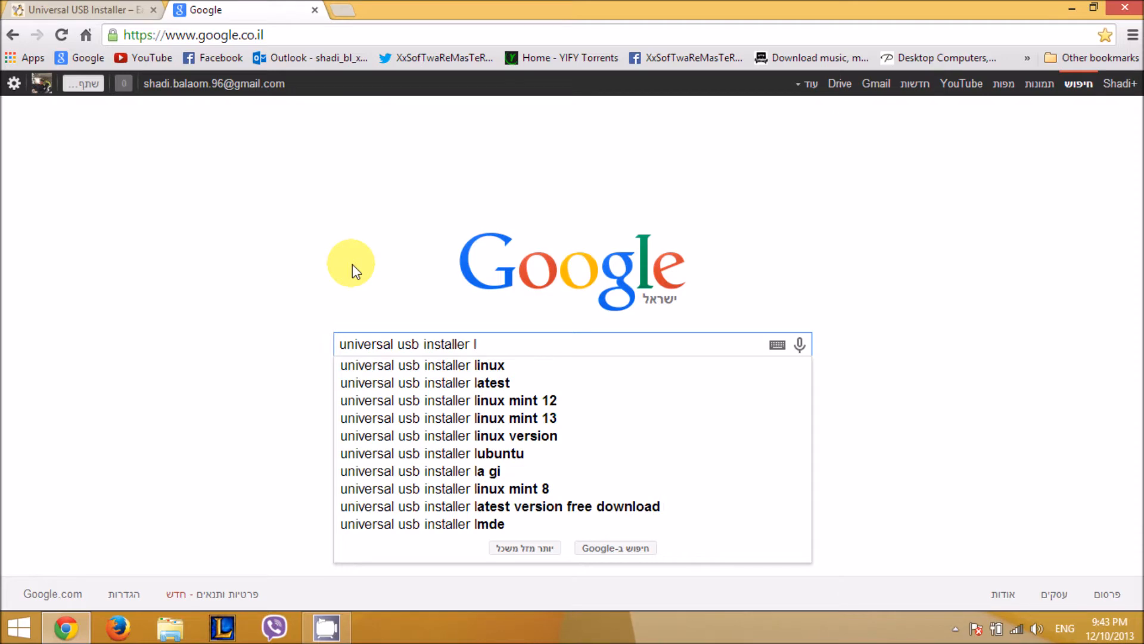
{"action": "key", "text": "Down"}
{"action": "key", "text": "Return"}
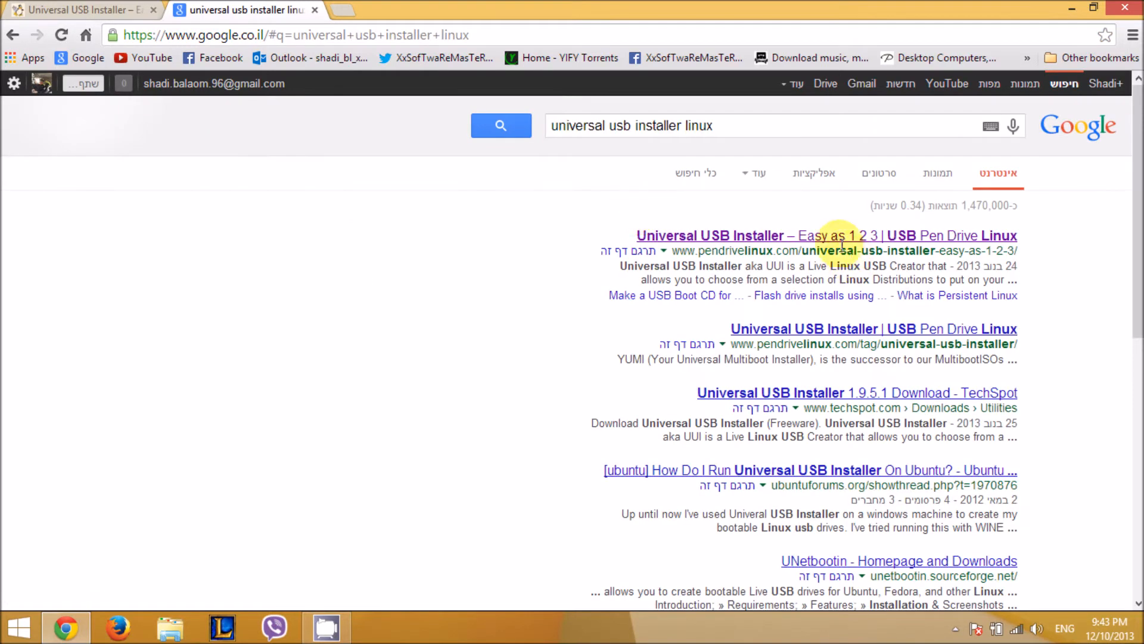
Open the Universal USB Installer – Easy as 1 2 3 result on pendrivelinux.com, then close this duplicate of the already open page.
{"action": "left_click", "coordinate": [811, 236]}
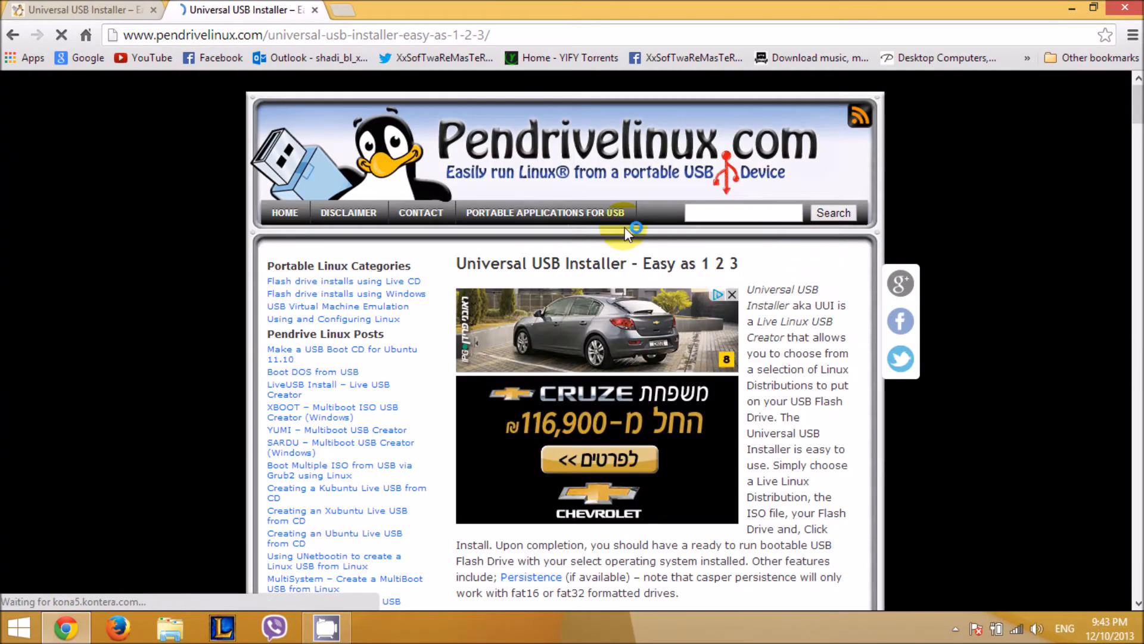
{"action": "left_click", "coordinate": [96, 10]}
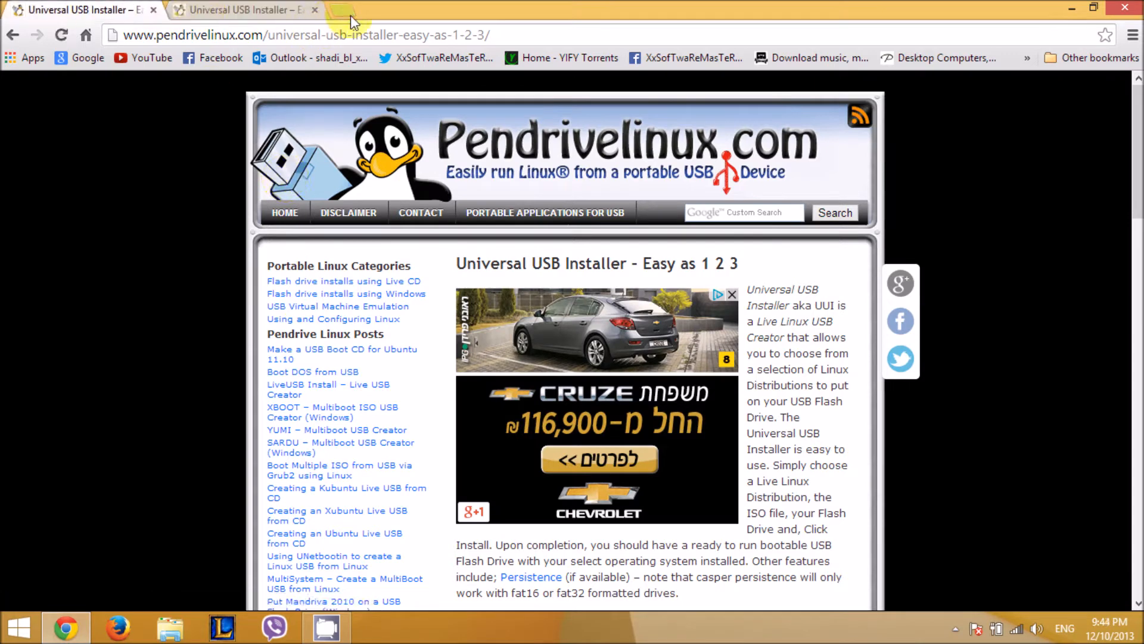
{"action": "left_click", "coordinate": [315, 11]}
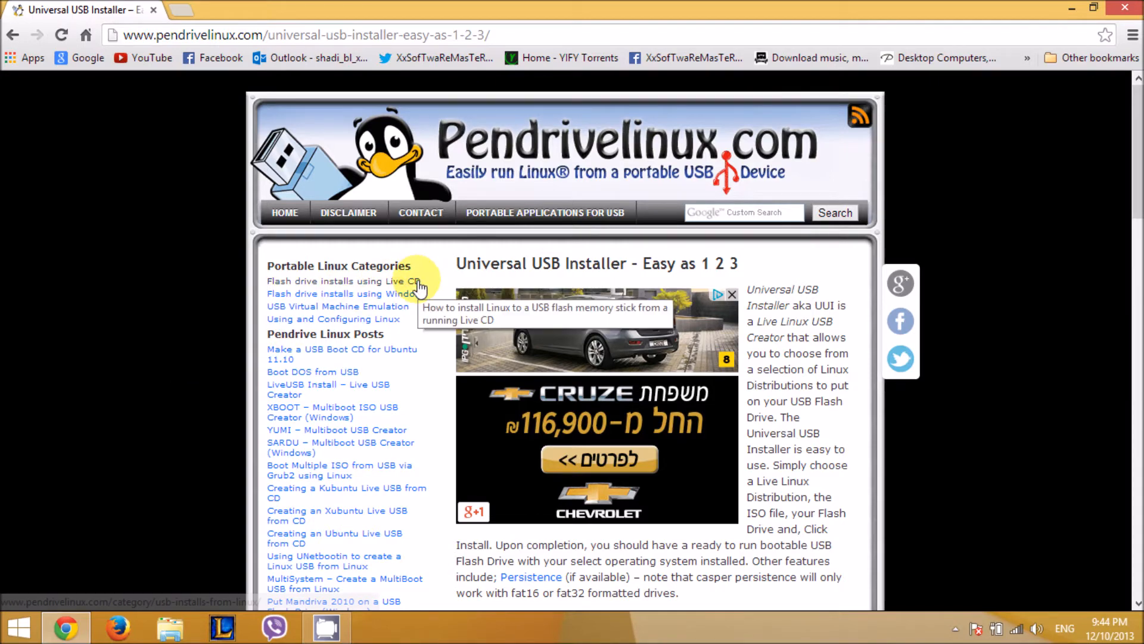
Download Universal-USB-Installer-1.9.5.1.exe from the pendrivelinux.com page.
{"action": "scroll", "coordinate": [419, 286], "scroll_direction": "down", "scroll_amount": 5}
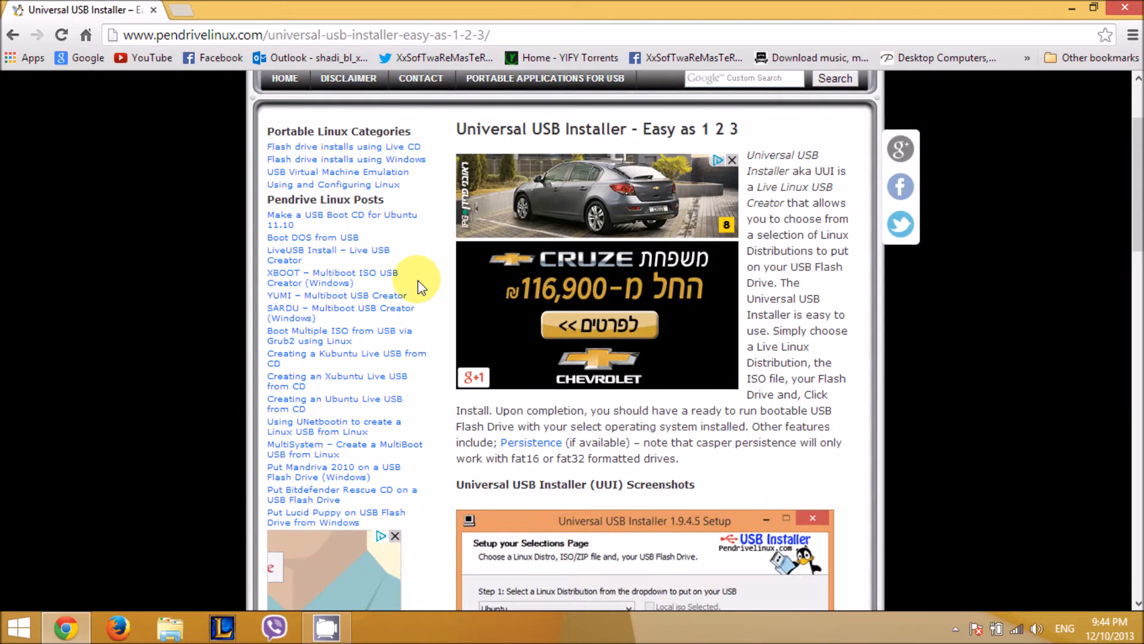
{"action": "scroll", "coordinate": [417, 280], "scroll_direction": "down", "scroll_amount": 10}
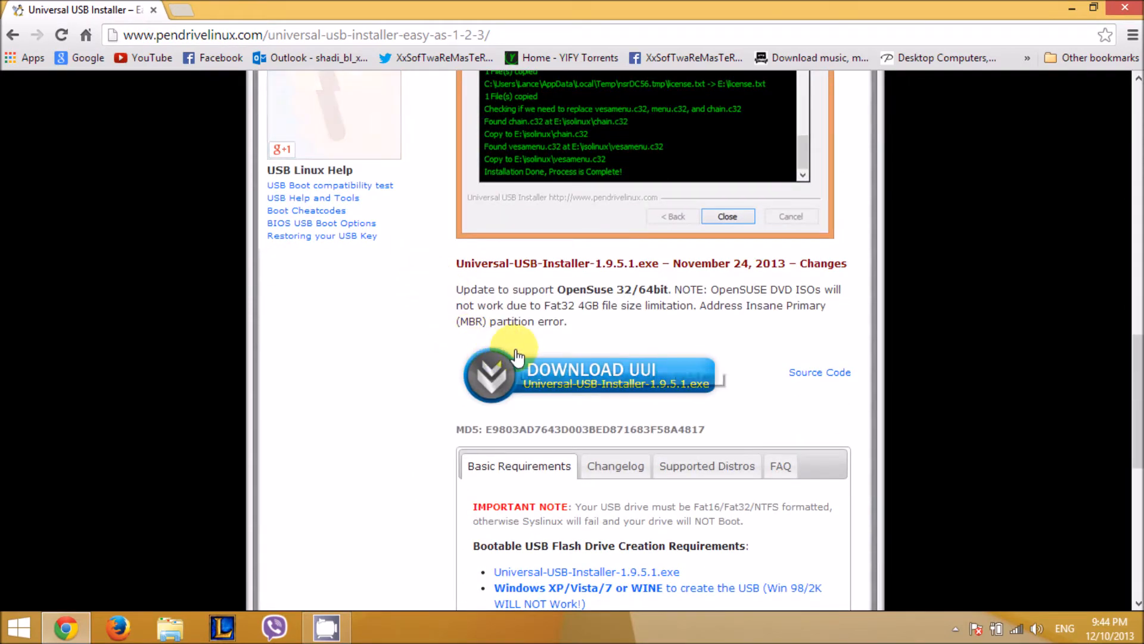
{"action": "left_click", "coordinate": [596, 397]}
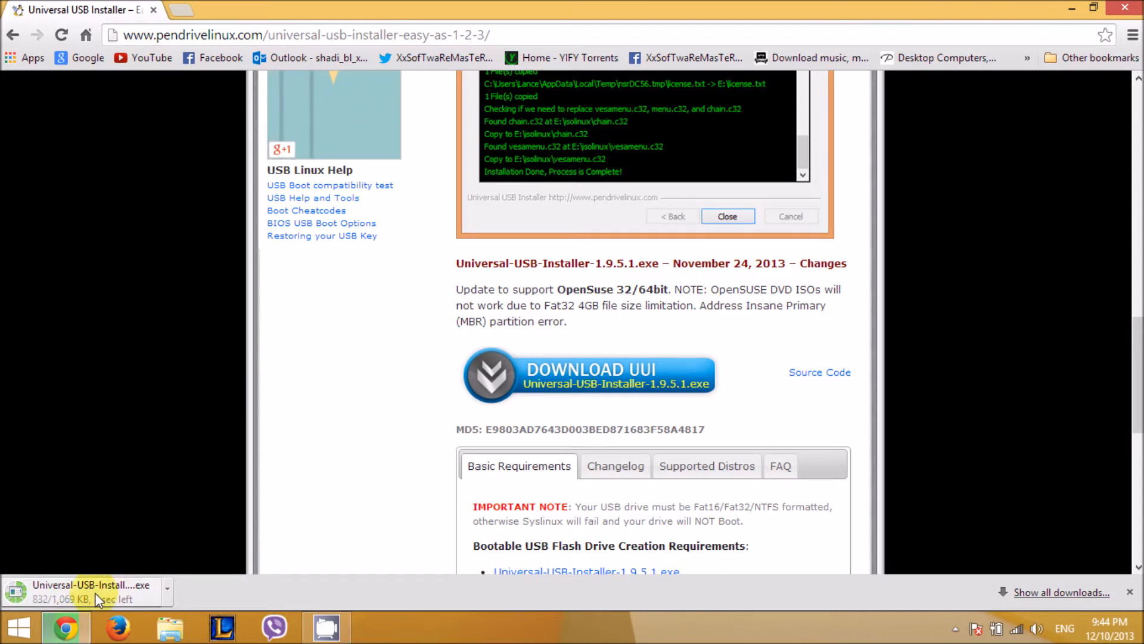
Place the downloaded Universal USB Installer file on the desktop beside the Ubuntu ISO, closing the browser.
{"action": "left_click_drag", "start_coordinate": [424, 5], "coordinate": [646, 23]}
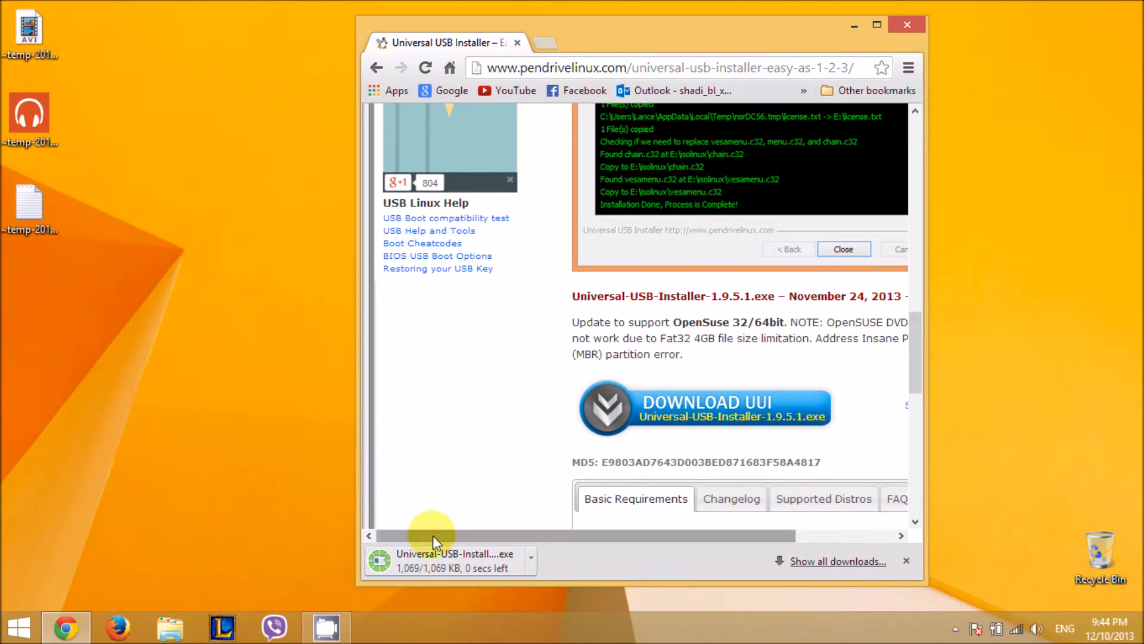
{"action": "left_click_drag", "start_coordinate": [429, 560], "coordinate": [275, 419]}
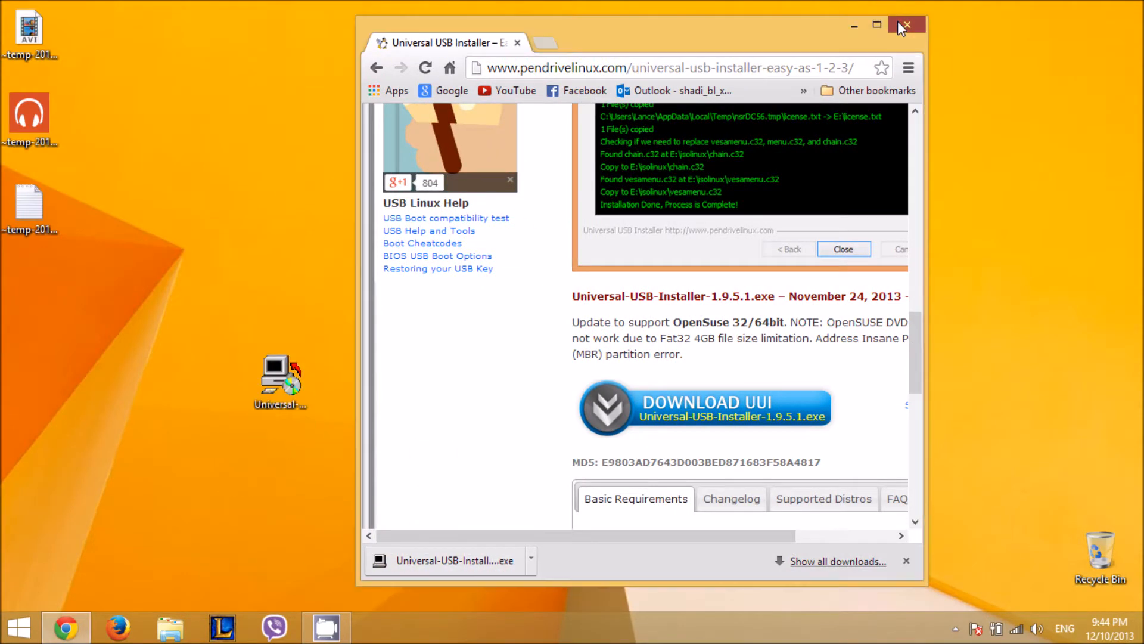
{"action": "left_click", "coordinate": [905, 25]}
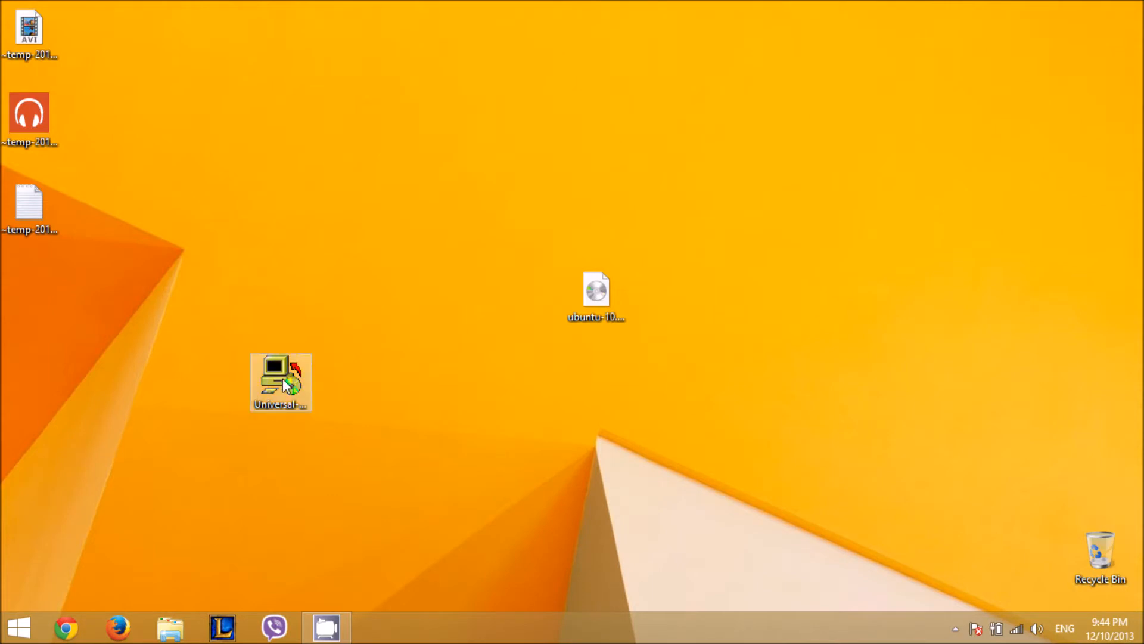
{"action": "left_click_drag", "start_coordinate": [516, 318], "coordinate": [518, 294]}
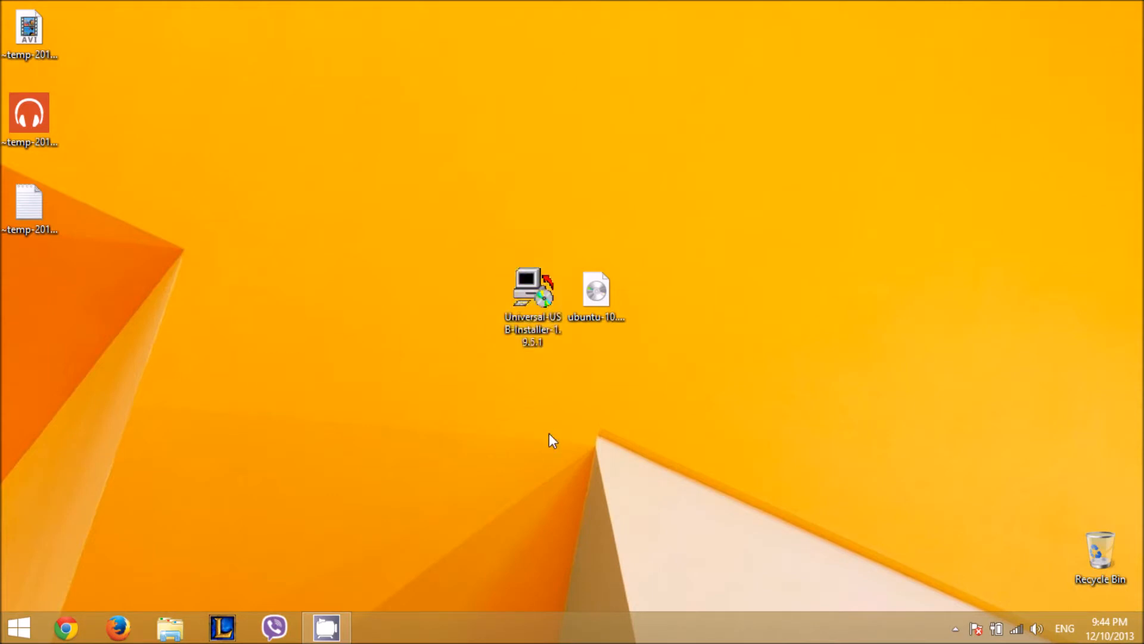
{"action": "left_click_drag", "start_coordinate": [617, 249], "coordinate": [436, 362]}
{"action": "left_click", "coordinate": [435, 362]}
Launch Universal-USB-Installer-1.9.5.1 from the desktop and accept its license agreement.
{"action": "right_click", "coordinate": [536, 295]}
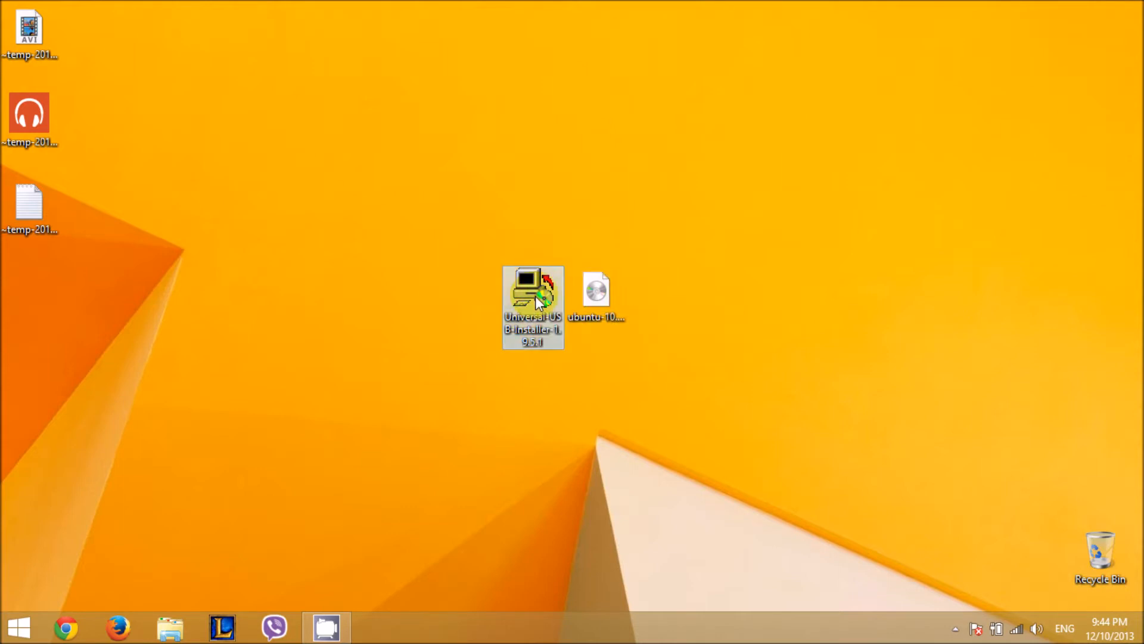
{"action": "left_click", "coordinate": [570, 298]}
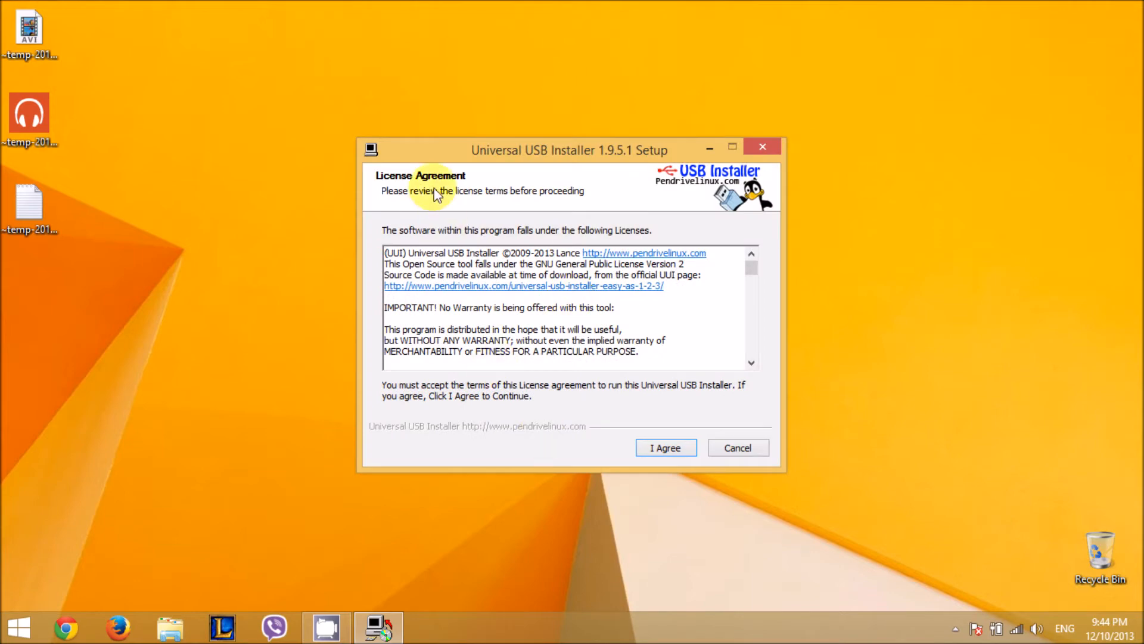
{"action": "left_click", "coordinate": [650, 449]}
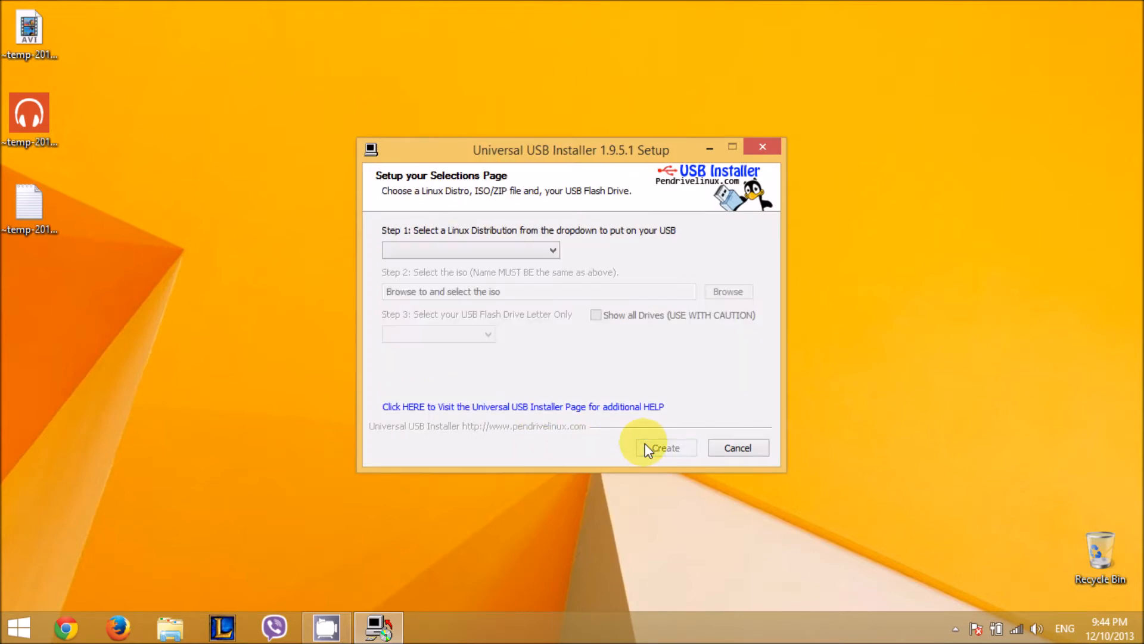
Browse the list of Linux distributions that can be put on the USB drive.
{"action": "left_click", "coordinate": [510, 255]}
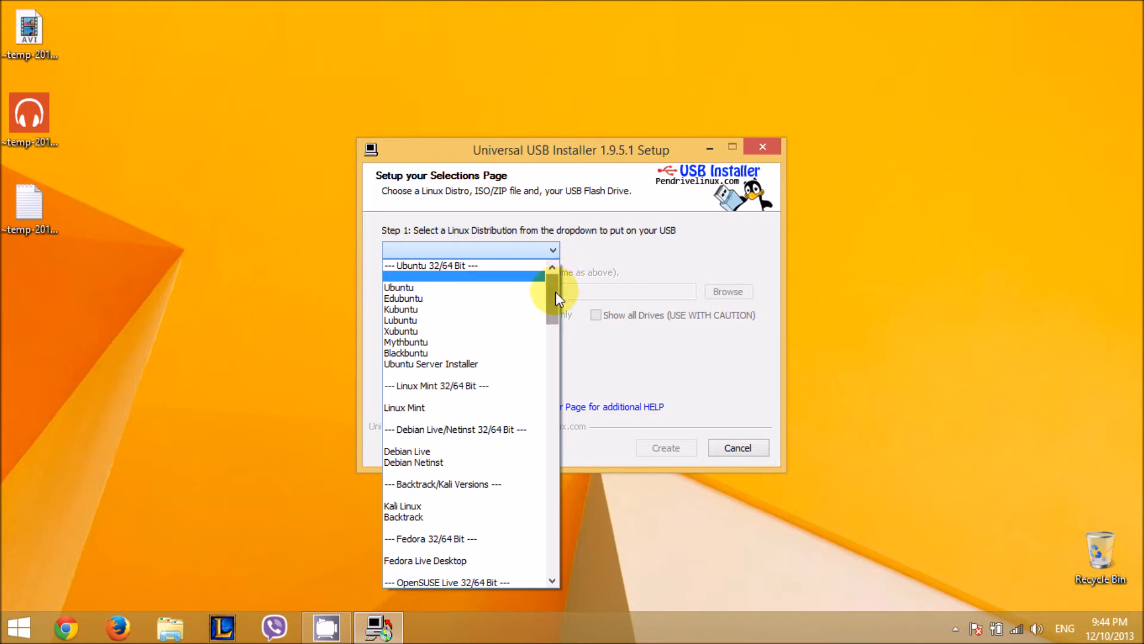
{"action": "scroll", "coordinate": [556, 292], "scroll_direction": "down", "scroll_amount": 1}
{"action": "scroll", "coordinate": [555, 295], "scroll_direction": "up", "scroll_amount": 1}
{"action": "mouse_move", "coordinate": [553, 289]}
{"action": "left_mouse_down"}
{"action": "mouse_move", "coordinate": [555, 317]}
{"action": "mouse_move", "coordinate": [552, 267]}
{"action": "left_mouse_up"}
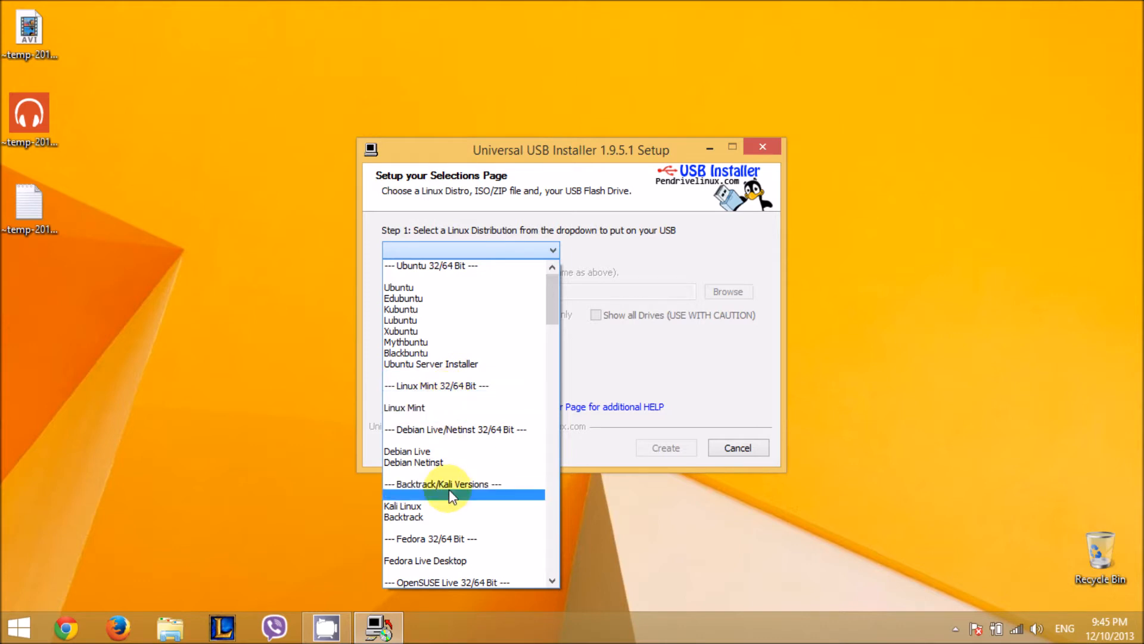
{"action": "key", "text": "Down"}
{"action": "key", "text": "Down"}
{"action": "key", "text": "Down"}
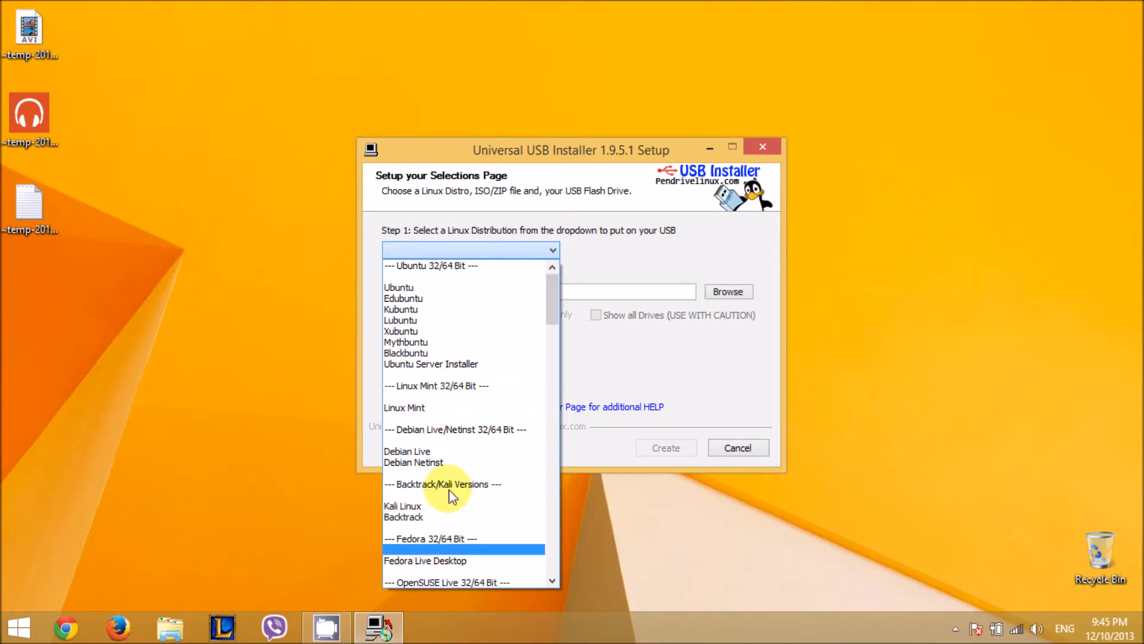
{"action": "key", "text": "Down"}
{"action": "key", "text": "Down"}
{"action": "key", "text": "Down"}
{"action": "key", "text": "Down"}
{"action": "key", "text": "Down"}
{"action": "key", "text": "Down"}
{"action": "key", "text": "Down"}
{"action": "key", "text": "Down"}
{"action": "key", "text": "Down"}
{"action": "key", "text": "Down"}
{"action": "key", "text": "Down"}
{"action": "key", "text": "Down"}
{"action": "key", "text": "Down"}
{"action": "key", "text": "Down"}
{"action": "key", "text": "Down"}
{"action": "key", "text": "Down"}
{"action": "key", "text": "Down"}
{"action": "key", "text": "Down"}
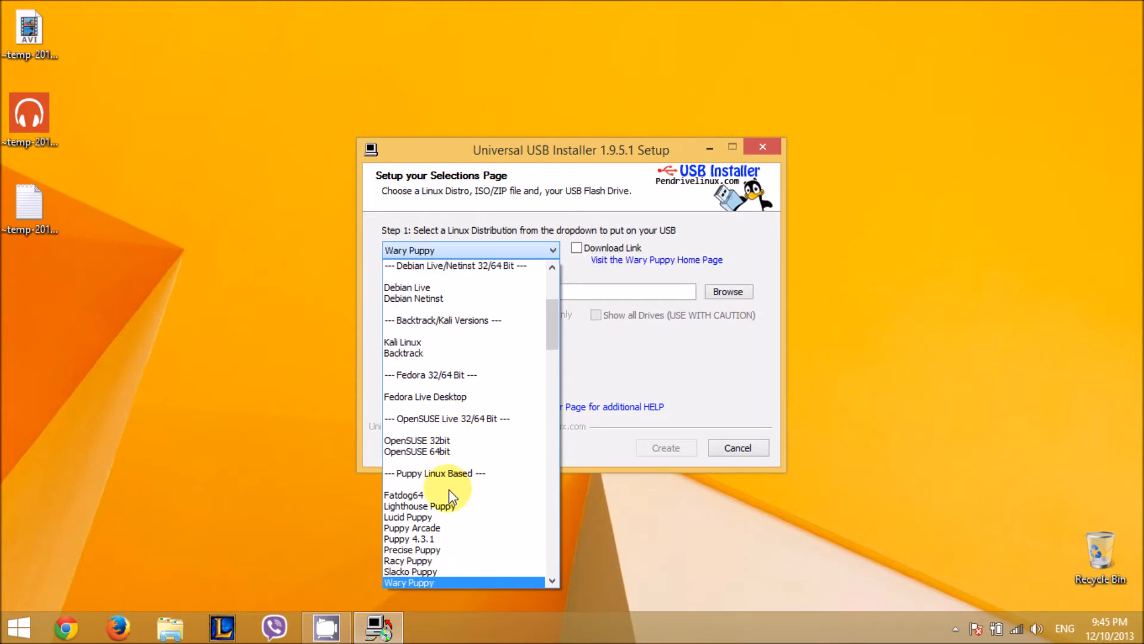
{"action": "key", "text": "Down"}
{"action": "key", "text": "Down"}
{"action": "key", "text": "Down"}
{"action": "key", "text": "Down"}
{"action": "key", "text": "Down"}
{"action": "key", "text": "Down"}
{"action": "key", "text": "Down"}
{"action": "key", "text": "Down"}
{"action": "key", "text": "Down"}
{"action": "key", "text": "Down"}
{"action": "key", "text": "Down"}
{"action": "key", "text": "Down"}
{"action": "key", "text": "Down"}
{"action": "key", "text": "Down"}
{"action": "key", "text": "Down"}
{"action": "key", "text": "Down"}
{"action": "key", "text": "Down"}
{"action": "key", "text": "Down"}
{"action": "key", "text": "Down"}
{"action": "key", "text": "Down"}
{"action": "key", "text": "Down"}
{"action": "key", "text": "Down"}
{"action": "key", "text": "Down"}
{"action": "key", "text": "Down"}
{"action": "key", "text": "Down"}
{"action": "key", "text": "Down"}
{"action": "key", "text": "Down"}
{"action": "key", "text": "Down"}
{"action": "key", "text": "Down"}
{"action": "key", "text": "Down"}
{"action": "key", "text": "Down"}
{"action": "key", "text": "Down"}
{"action": "key", "text": "Down"}
{"action": "key", "text": "Down"}
{"action": "key", "text": "Down"}
{"action": "key", "text": "Down"}
{"action": "key", "text": "Down"}
{"action": "key", "text": "Down"}
{"action": "key", "text": "Down"}
{"action": "key", "text": "Down"}
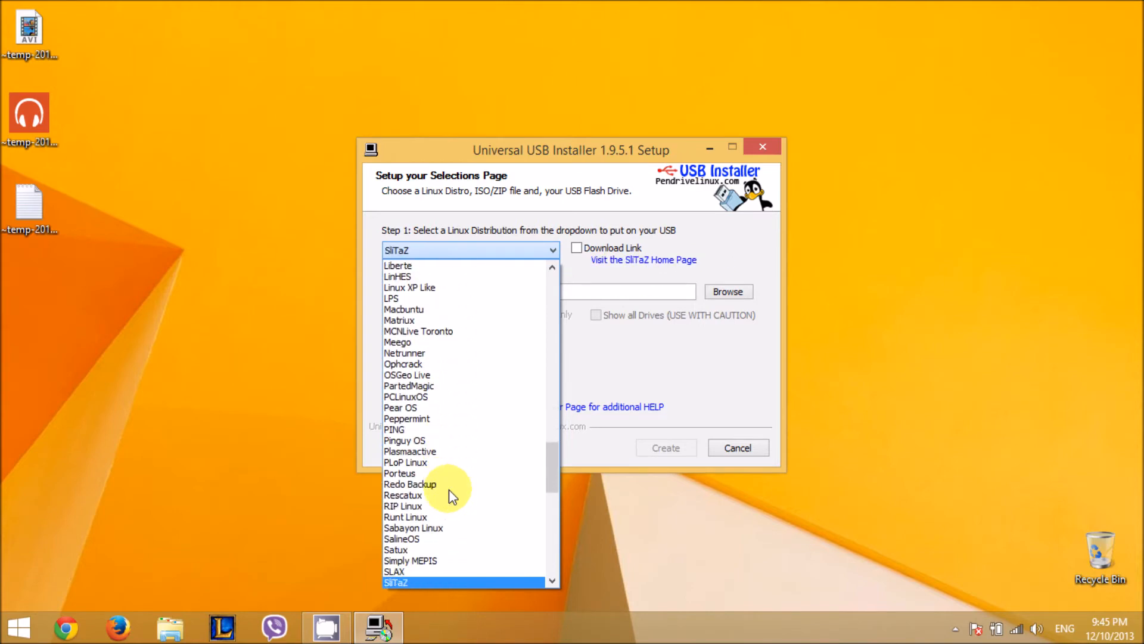
Select Ubuntu as the Linux distribution and load the ubuntu-10.04-desktop-i386 ISO from the desktop.
{"action": "left_click_drag", "start_coordinate": [551, 463], "coordinate": [552, 280]}
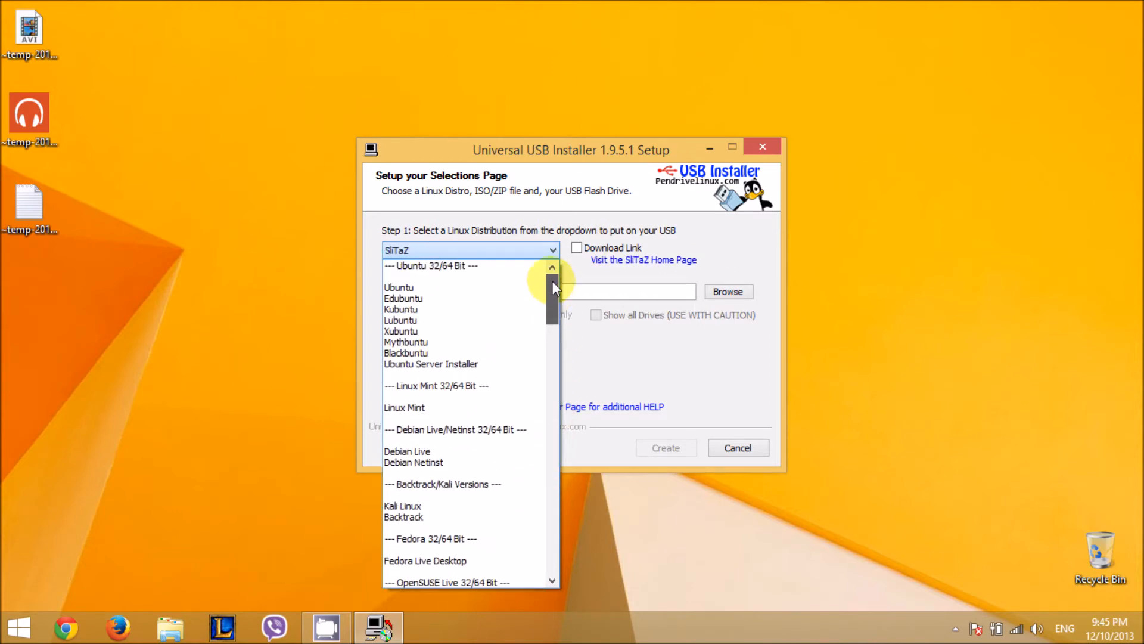
{"action": "left_click", "coordinate": [494, 288]}
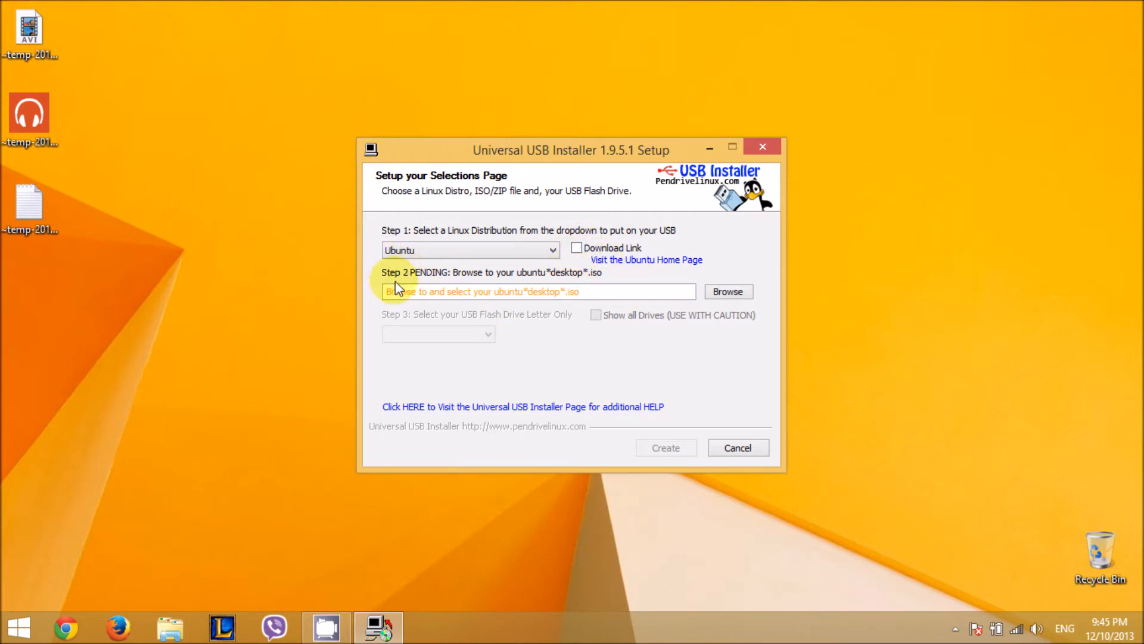
{"action": "left_click", "coordinate": [722, 292]}
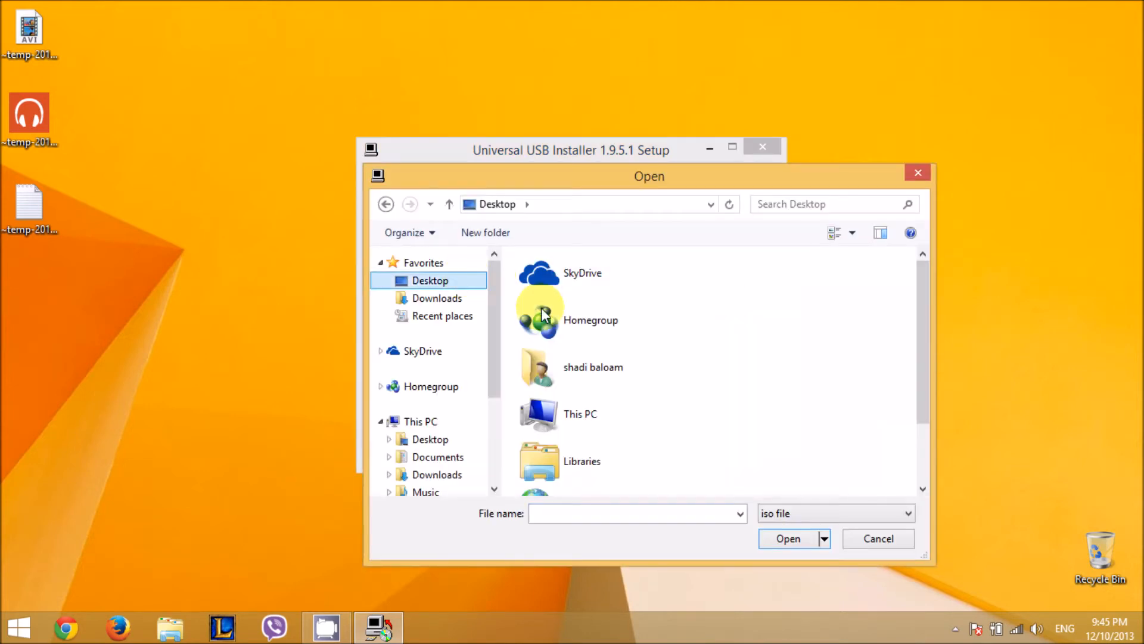
{"action": "left_click_drag", "start_coordinate": [922, 328], "coordinate": [918, 408]}
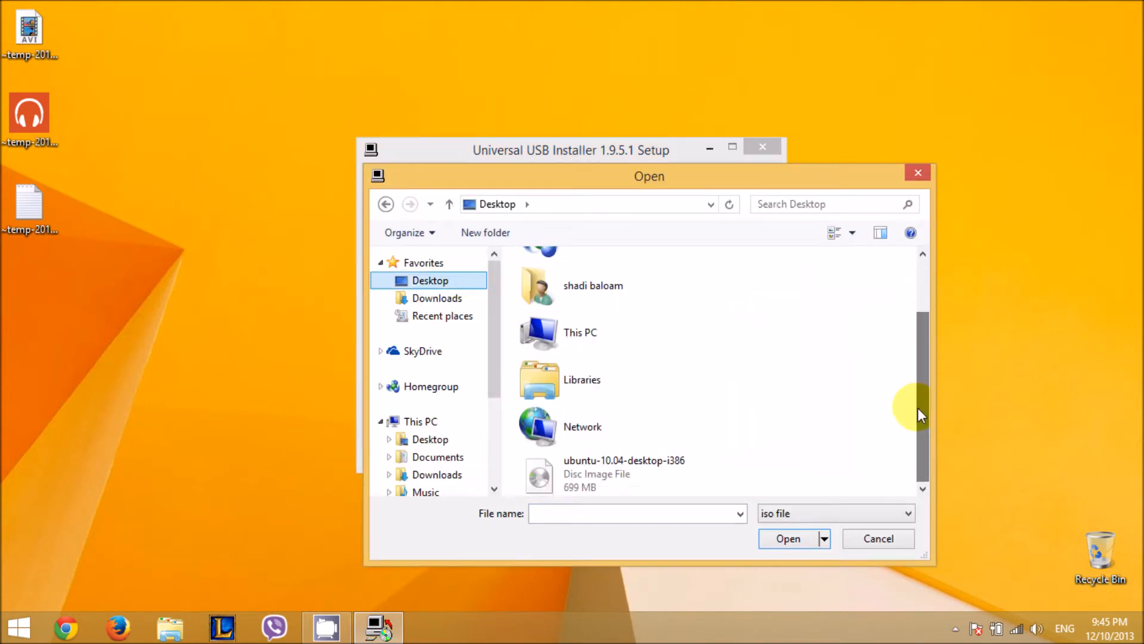
{"action": "left_click", "coordinate": [621, 470]}
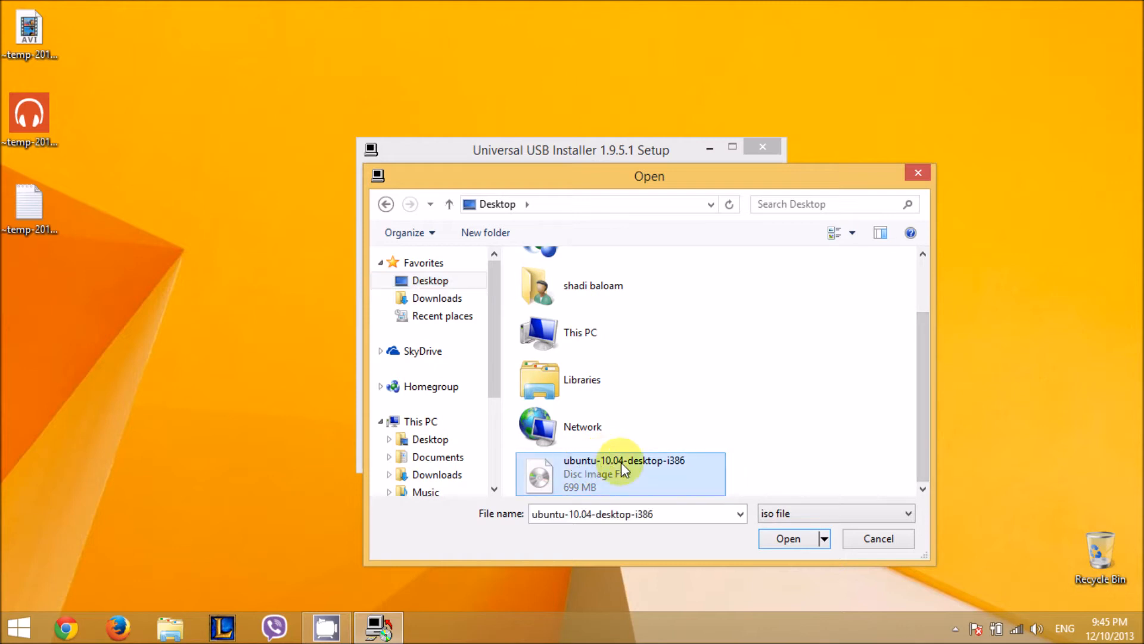
{"action": "left_click", "coordinate": [781, 540]}
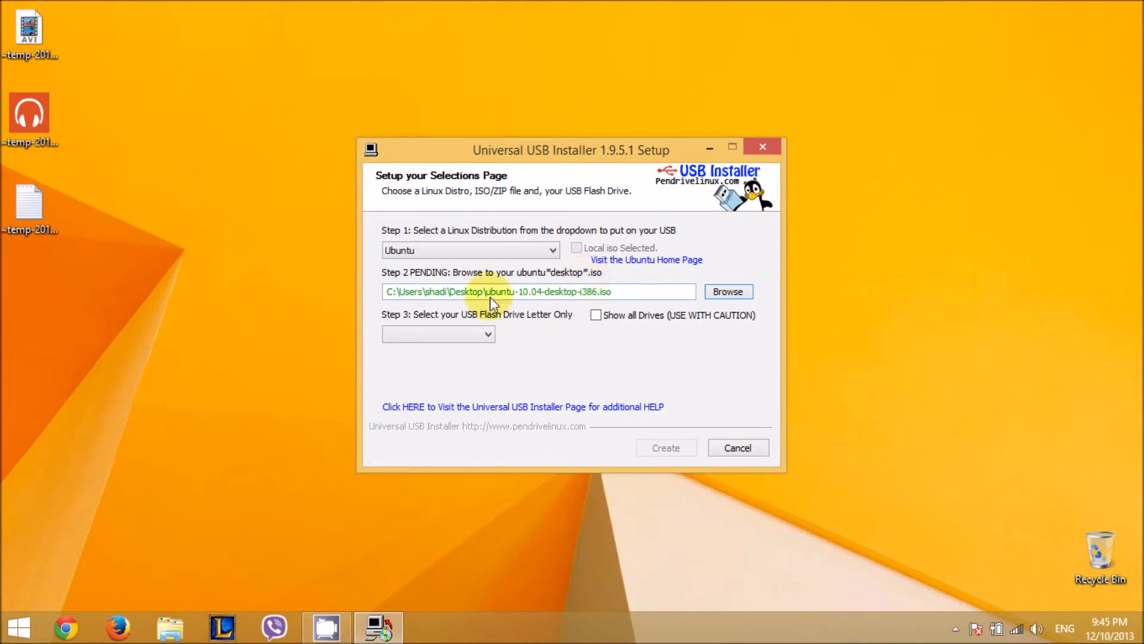
Set the target USB flash drive to F:\ 7GB.
{"action": "left_click", "coordinate": [246, 216]}
{"action": "left_click", "coordinate": [485, 335]}
{"action": "left_click", "coordinate": [486, 335]}
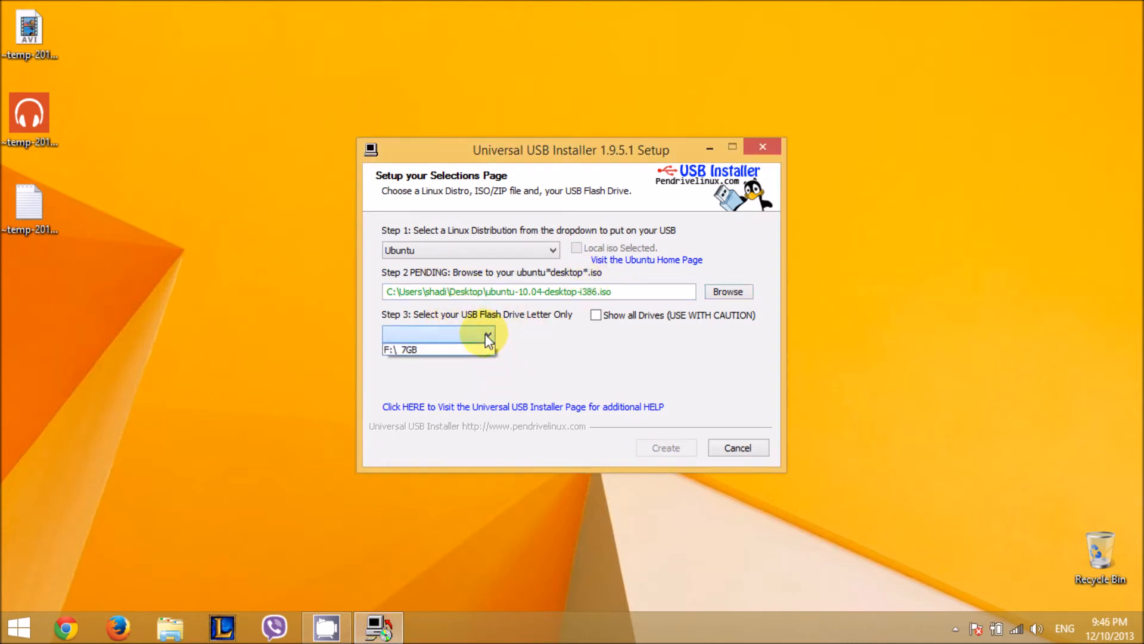
{"action": "left_click", "coordinate": [449, 353]}
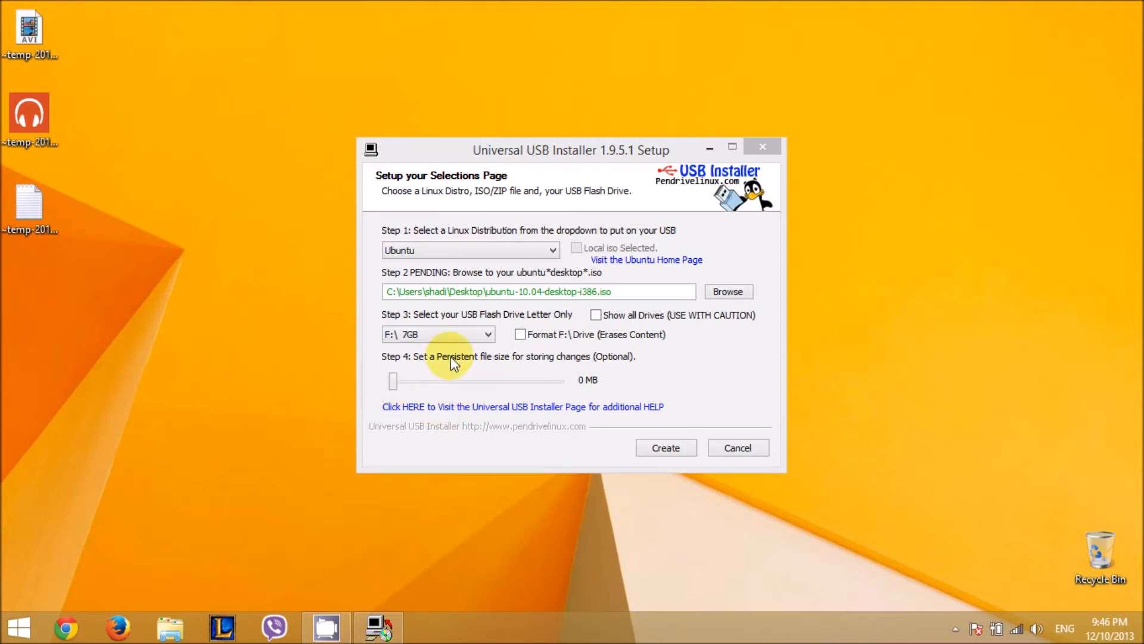
Enable formatting of the F:\ drive and start creating the Ubuntu USB drive.
{"action": "left_click", "coordinate": [521, 334]}
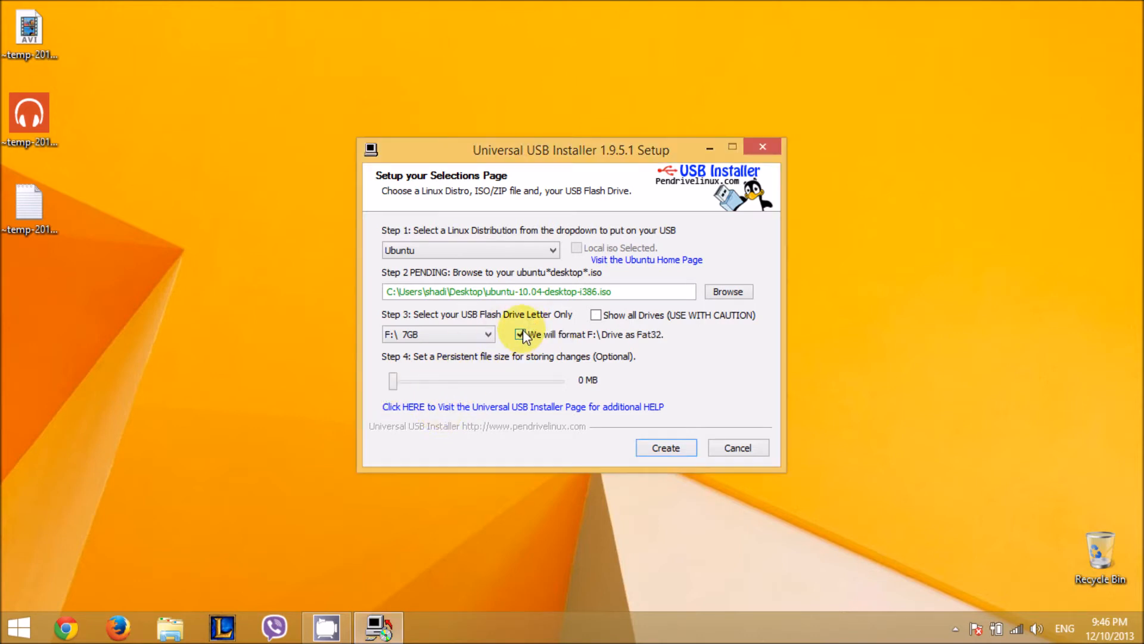
{"action": "left_click", "coordinate": [666, 447]}
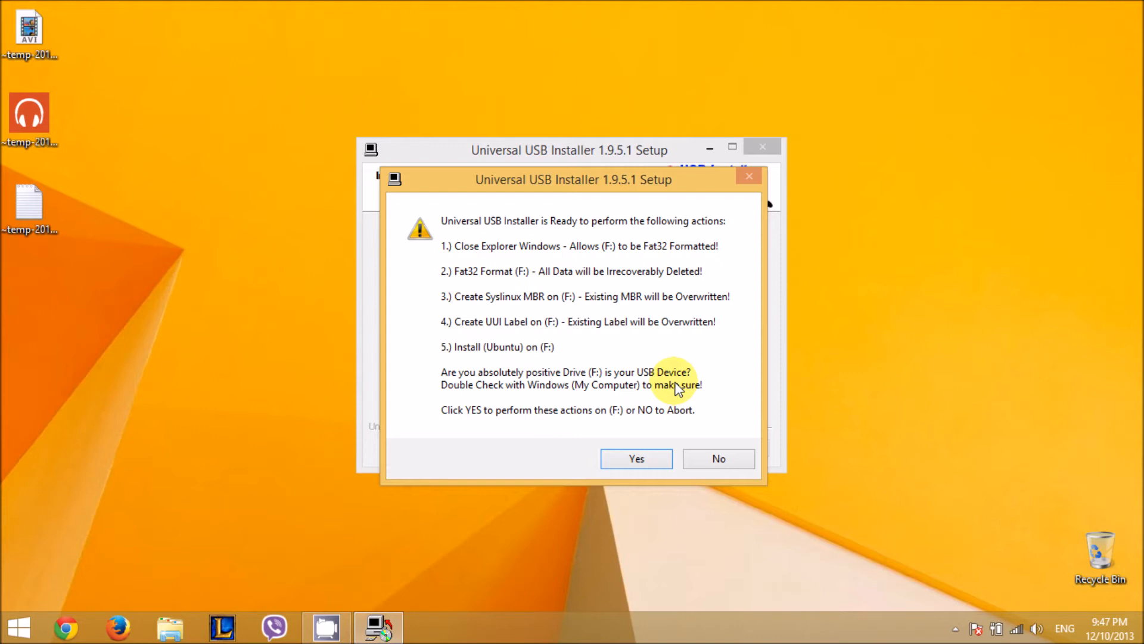
{"action": "left_click", "coordinate": [953, 633]}
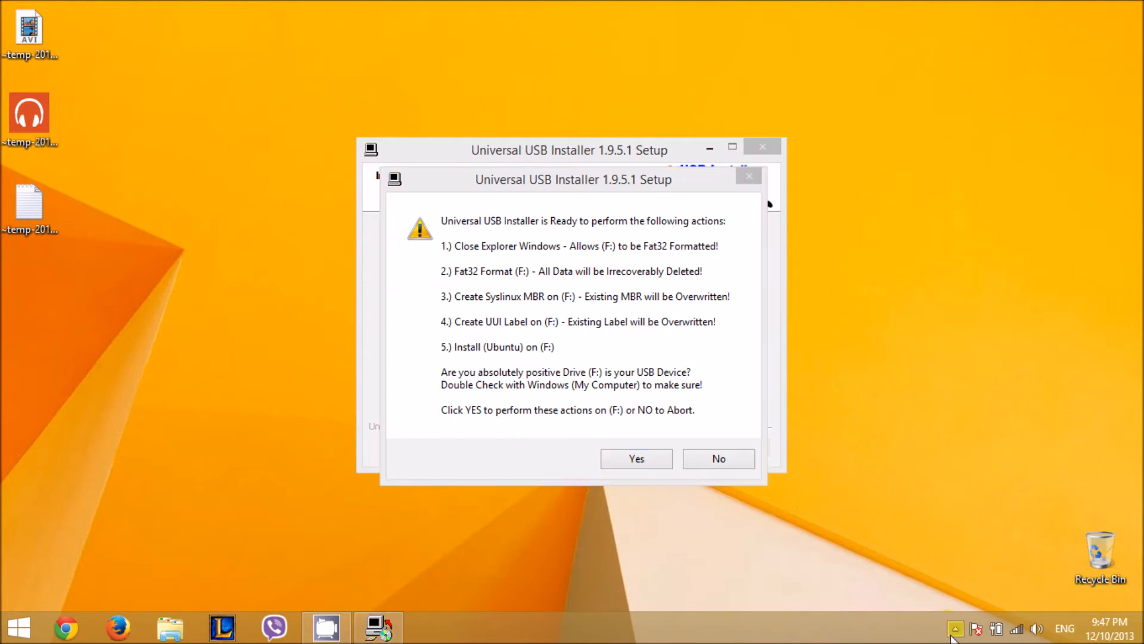
{"action": "right_click", "coordinate": [981, 516]}
{"action": "left_click", "coordinate": [1008, 453]}
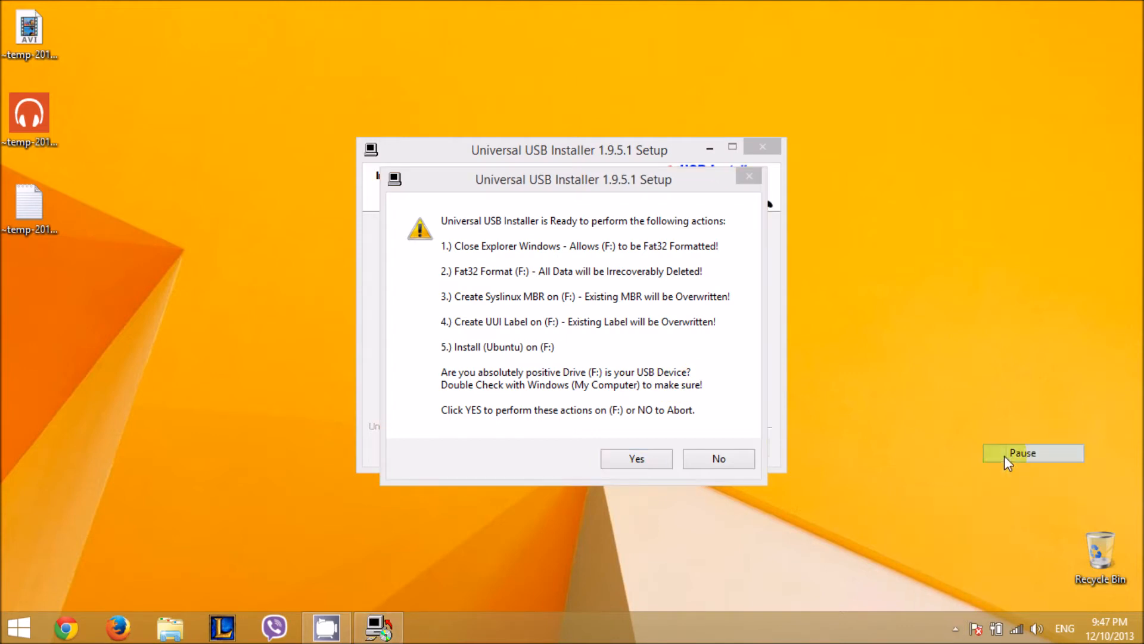
Confirm the Fat32 format of drive F: and the installation of Ubuntu on it.
{"action": "left_click", "coordinate": [649, 471]}
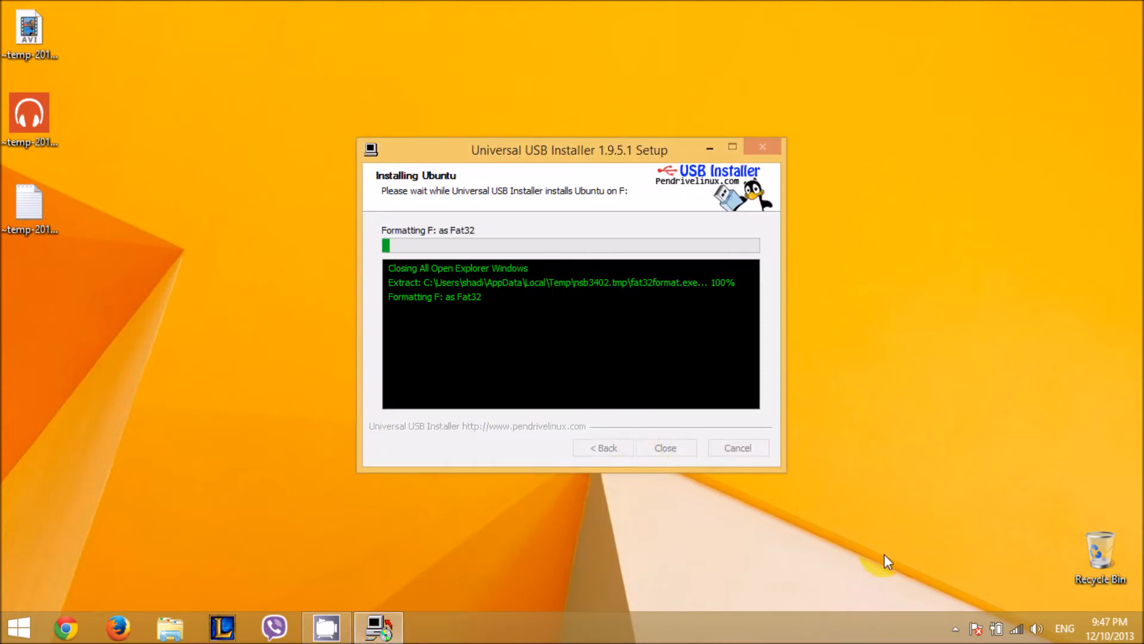
{"action": "left_click", "coordinate": [956, 629]}
{"action": "right_click", "coordinate": [975, 523]}
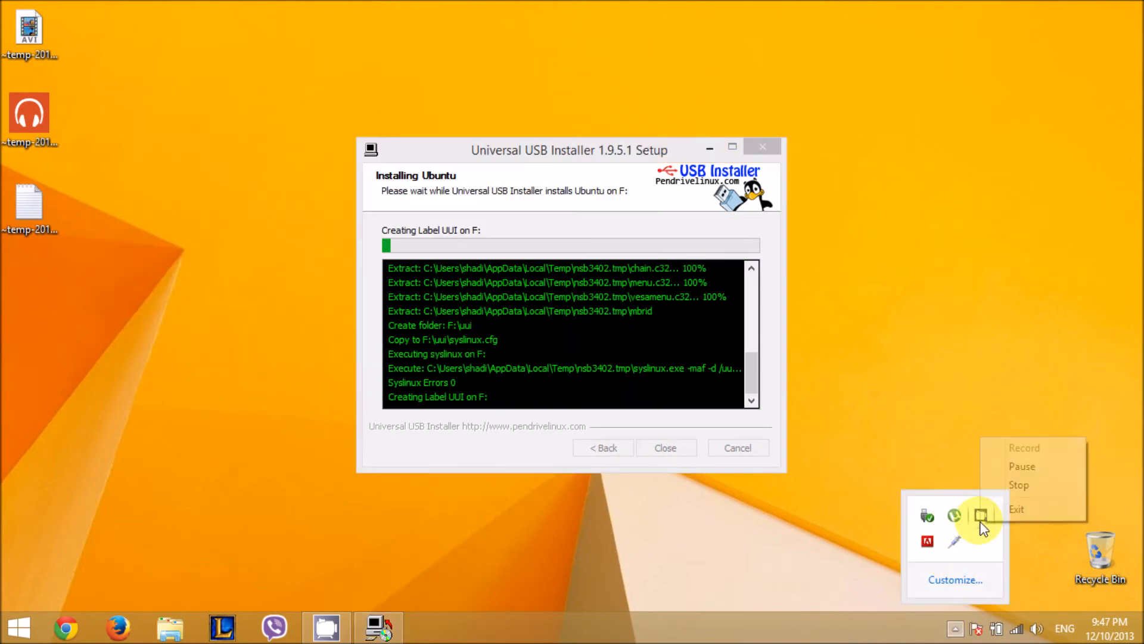
{"action": "left_click", "coordinate": [1015, 473]}
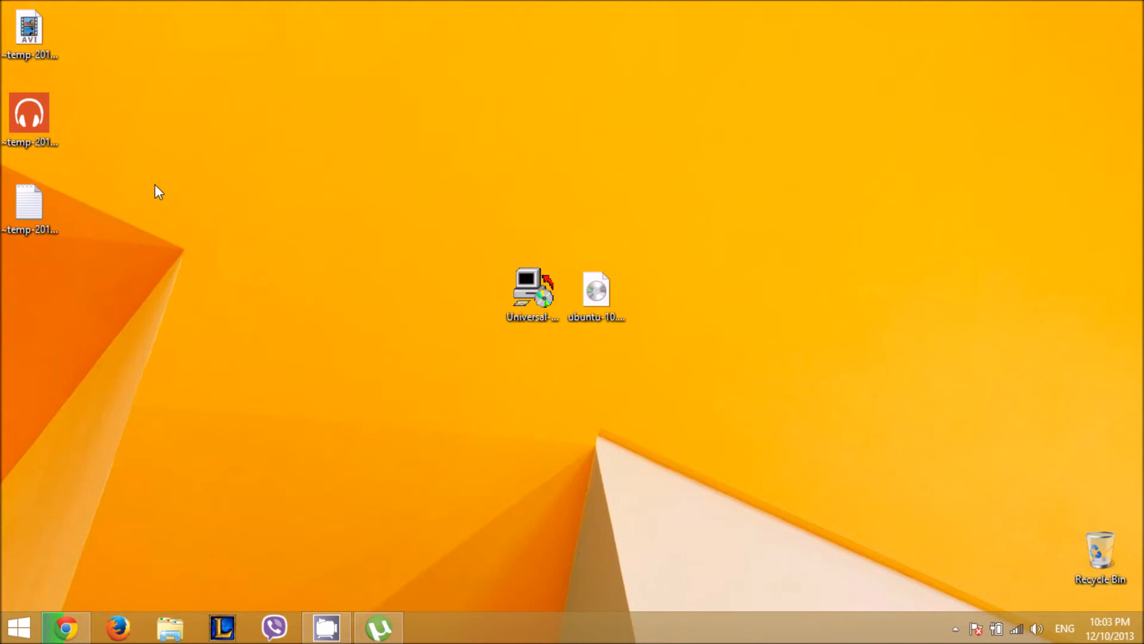
Open the UUI (F:) drive in File Explorer, examine the installed Ubuntu files including wubi, and close the window.
{"action": "left_click", "coordinate": [170, 627]}
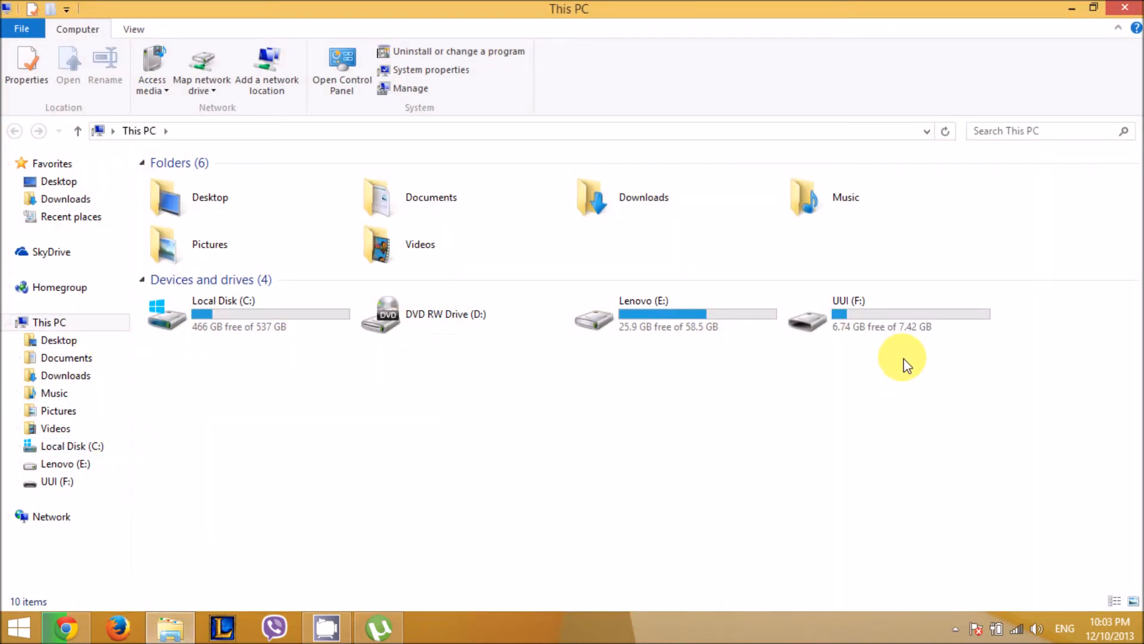
{"action": "left_click", "coordinate": [904, 326]}
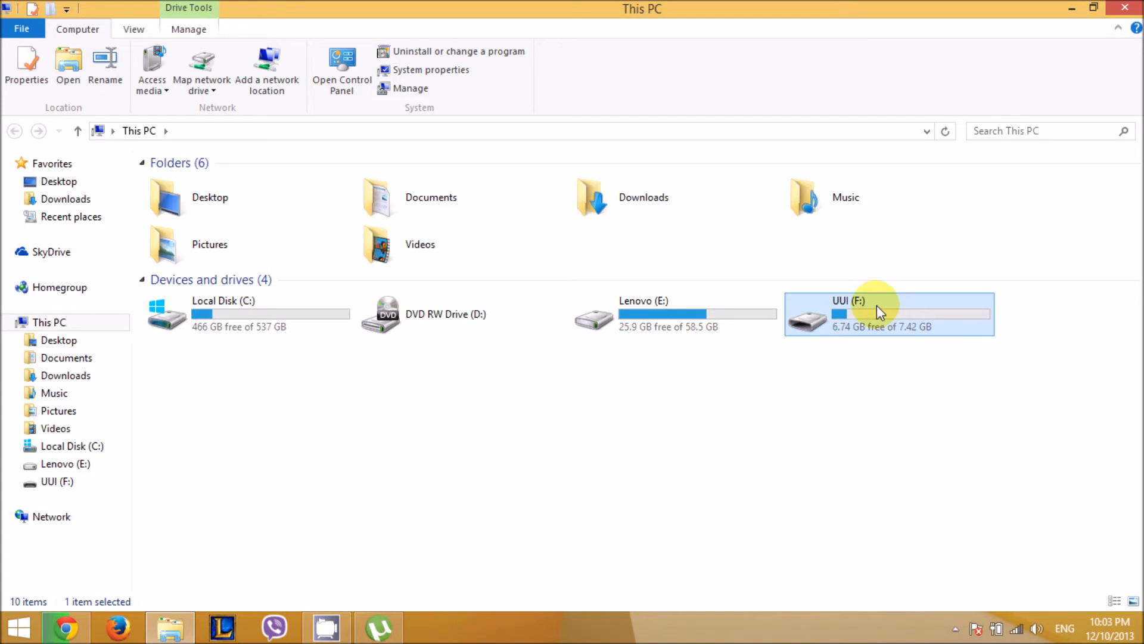
{"action": "double_click", "coordinate": [877, 305]}
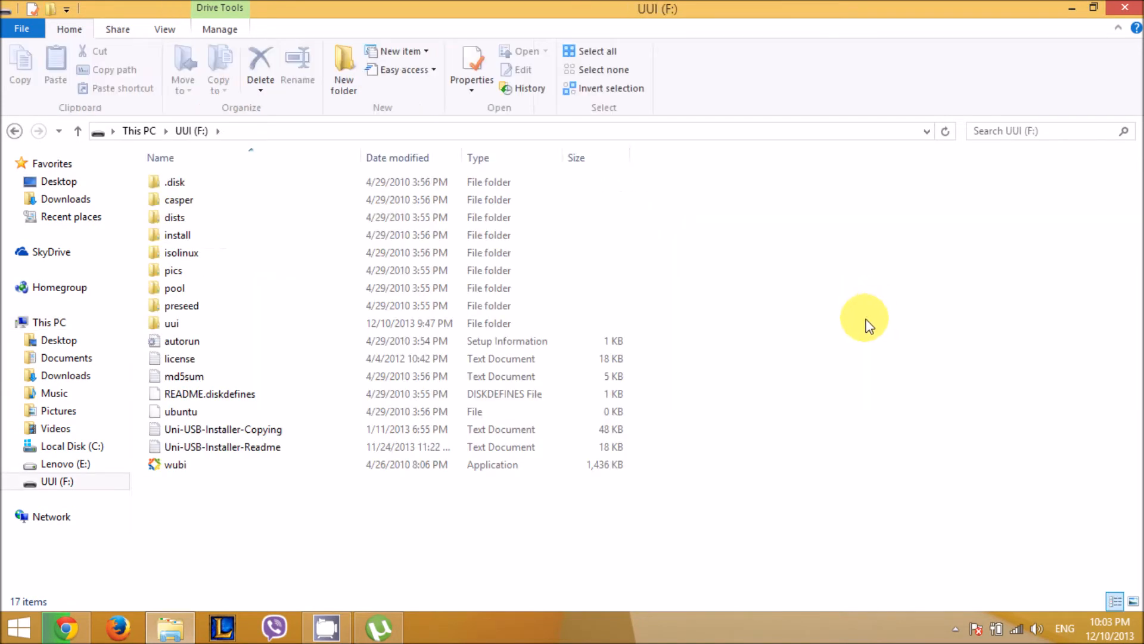
{"action": "key", "text": "ctrl+a"}
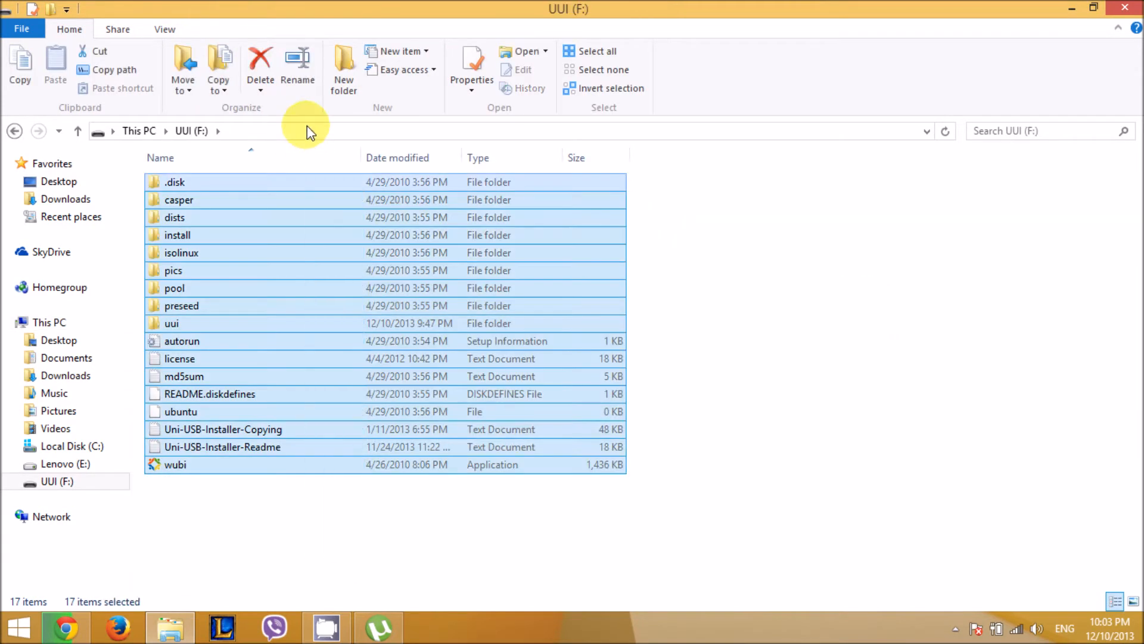
{"action": "left_click", "coordinate": [278, 508]}
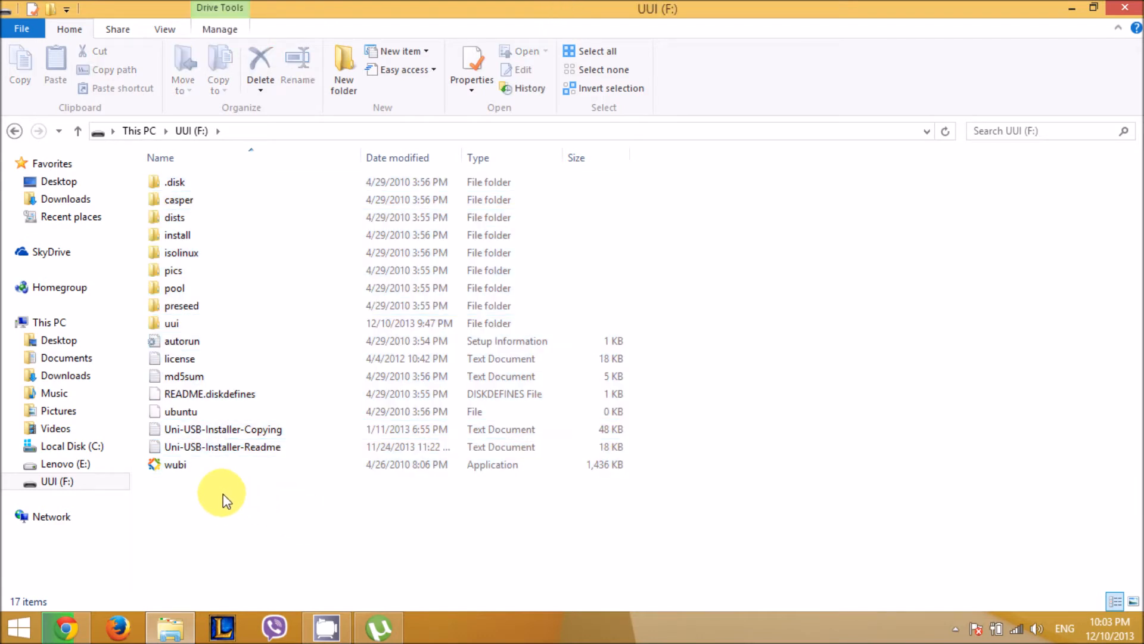
{"action": "left_click", "coordinate": [211, 467]}
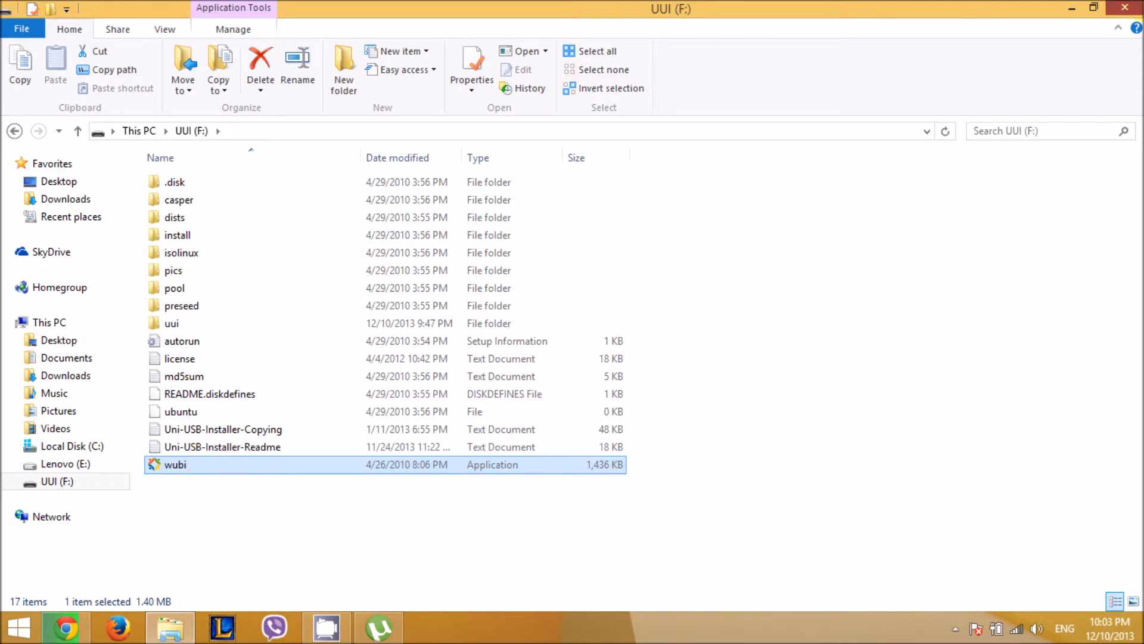
{"action": "left_click", "coordinate": [1125, 7]}
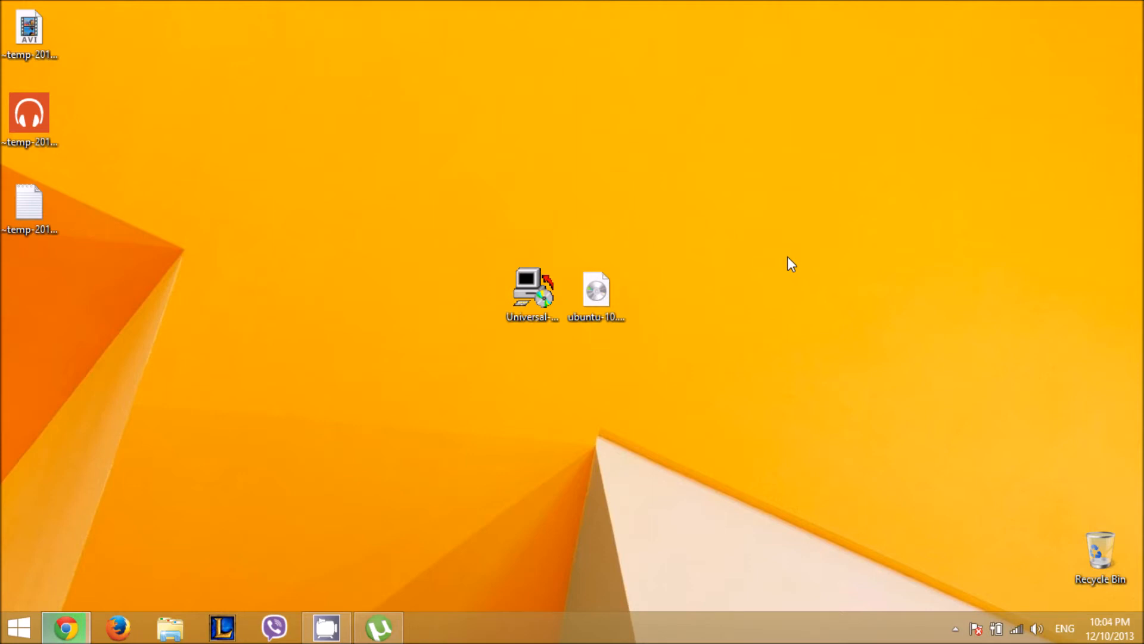
Switch to Chrome, launch the downloaded VirtualBox 4.3.4 installer, and close the browser.
{"action": "left_click", "coordinate": [82, 611]}
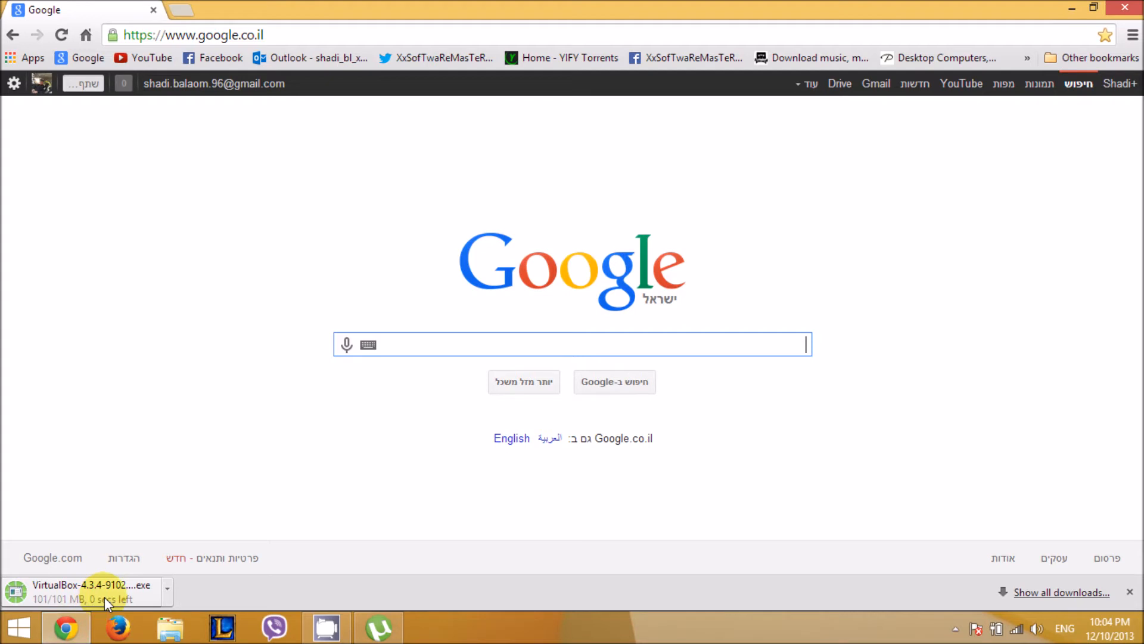
{"action": "left_click", "coordinate": [105, 596]}
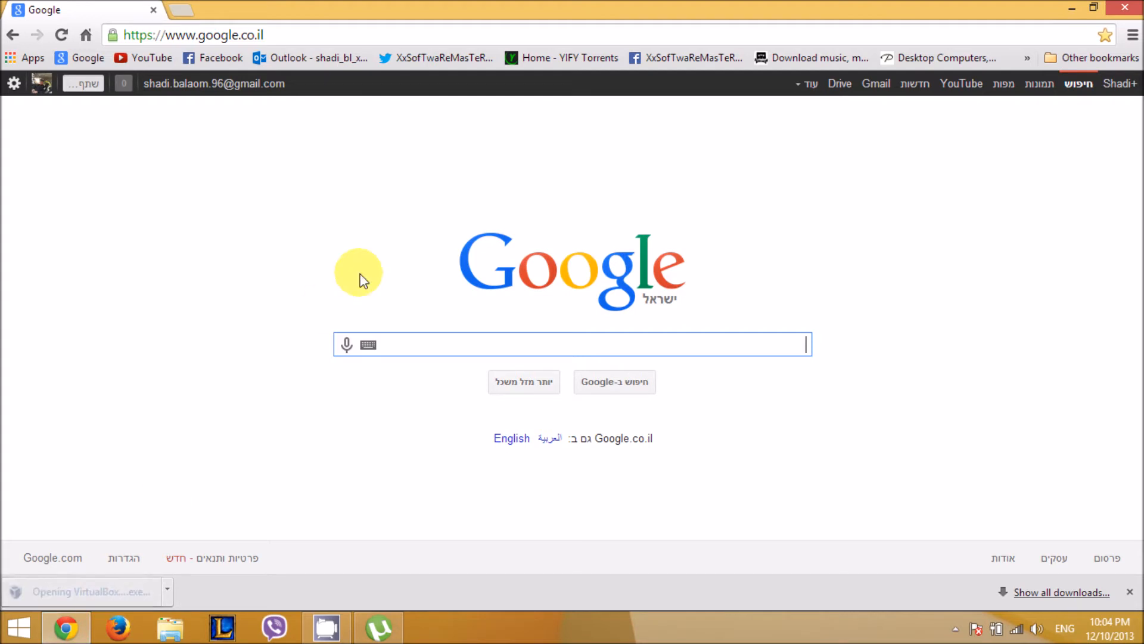
{"action": "mouse_move", "coordinate": [1143, 0]}
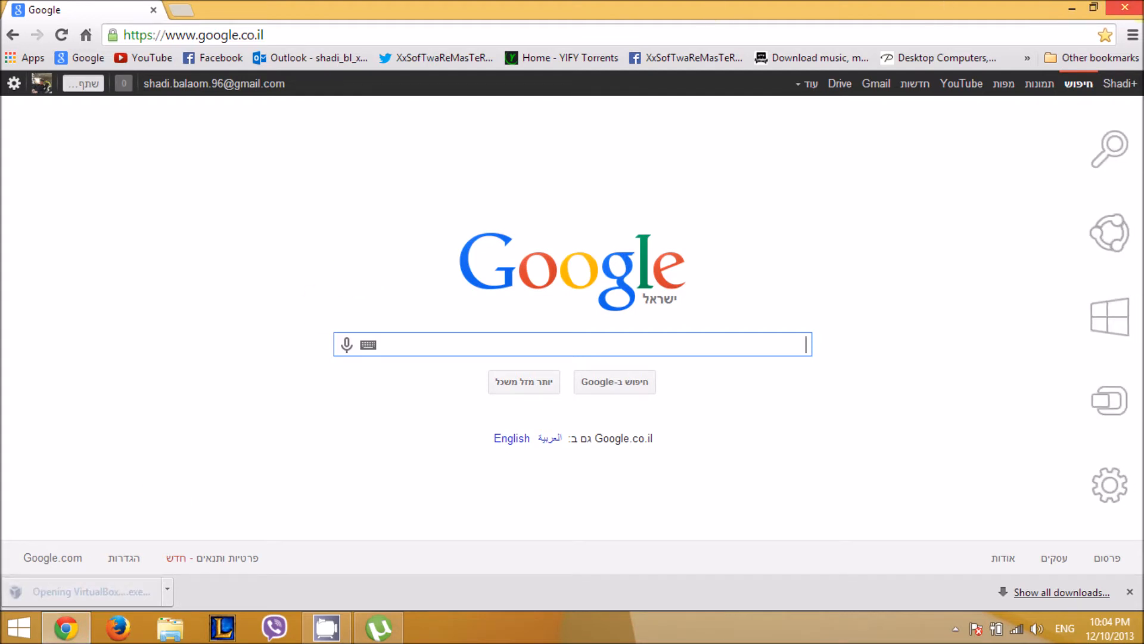
{"action": "left_click", "coordinate": [1142, 1]}
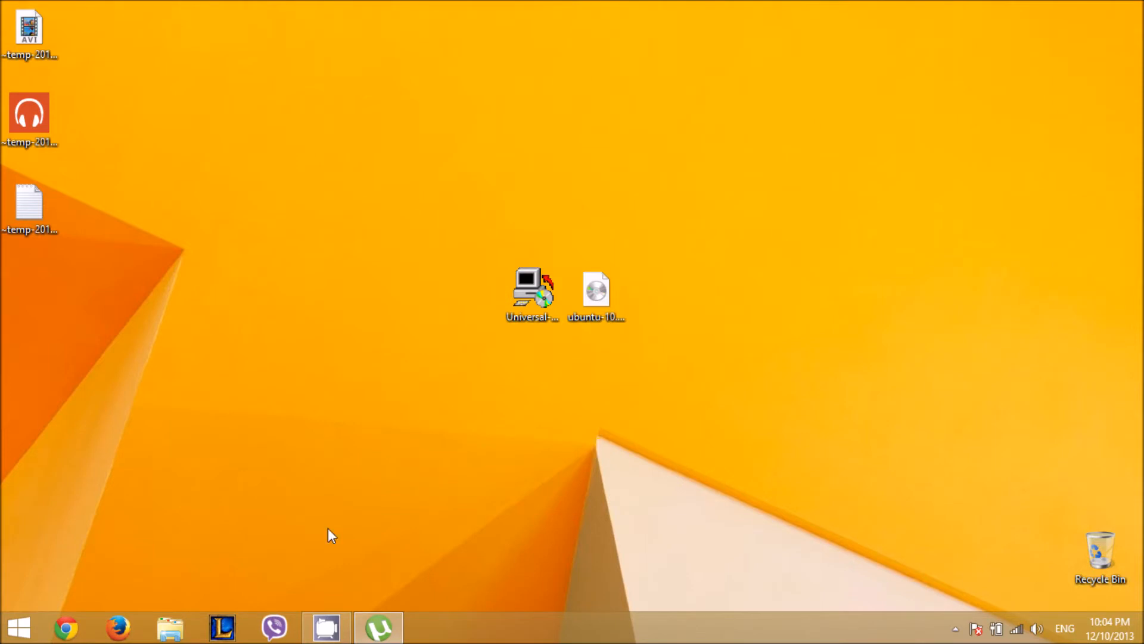
{"action": "left_click_drag", "start_coordinate": [370, 436], "coordinate": [685, 265]}
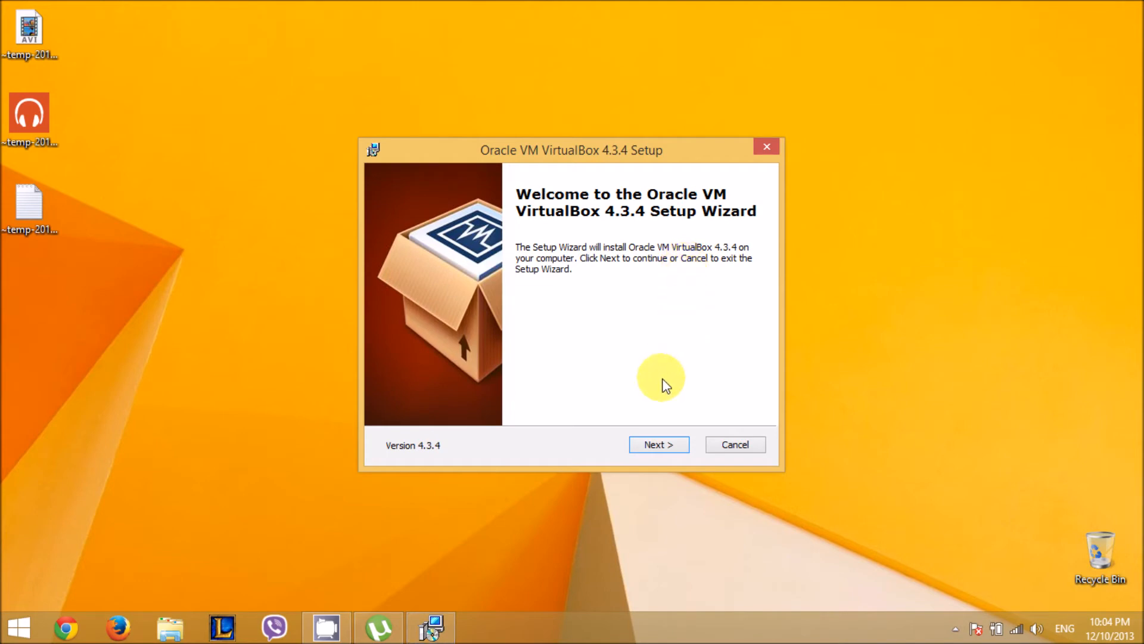
Install Oracle VM VirtualBox 4.3.4 with default features and location, desktop and Quick Launch shortcuts, and no file associations.
{"action": "left_click", "coordinate": [656, 444]}
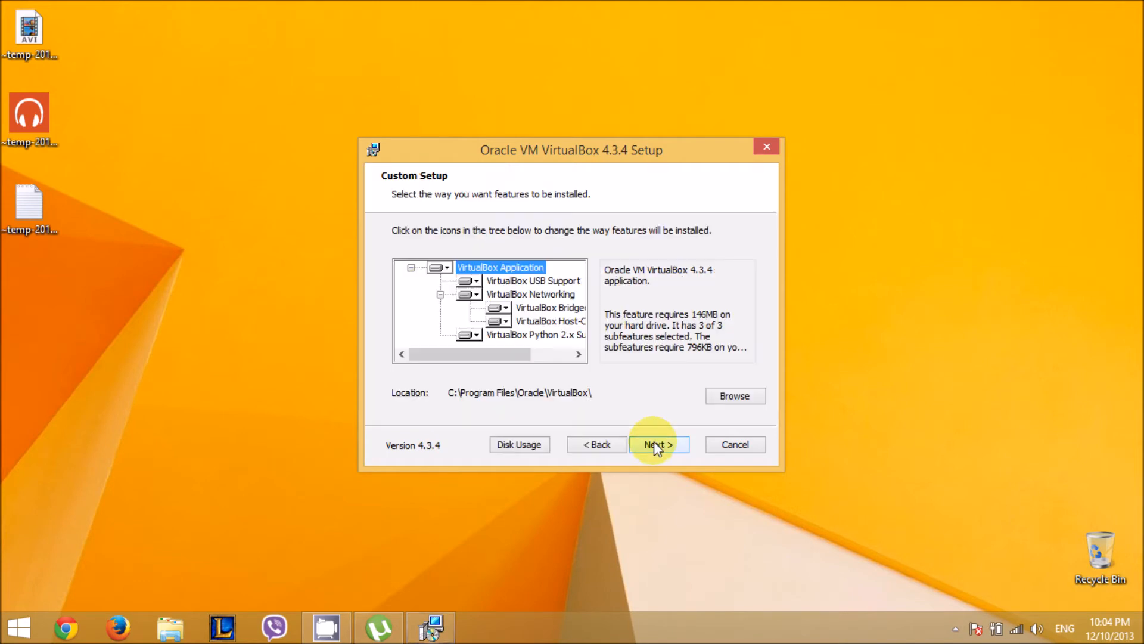
{"action": "left_click", "coordinate": [656, 445]}
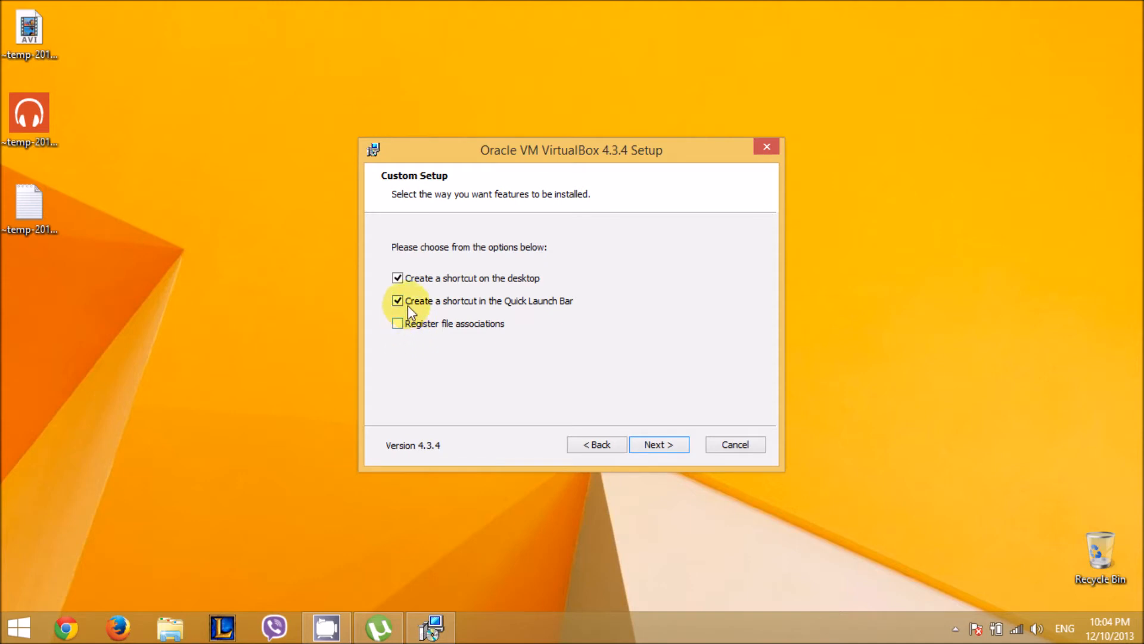
{"action": "left_click", "coordinate": [638, 442]}
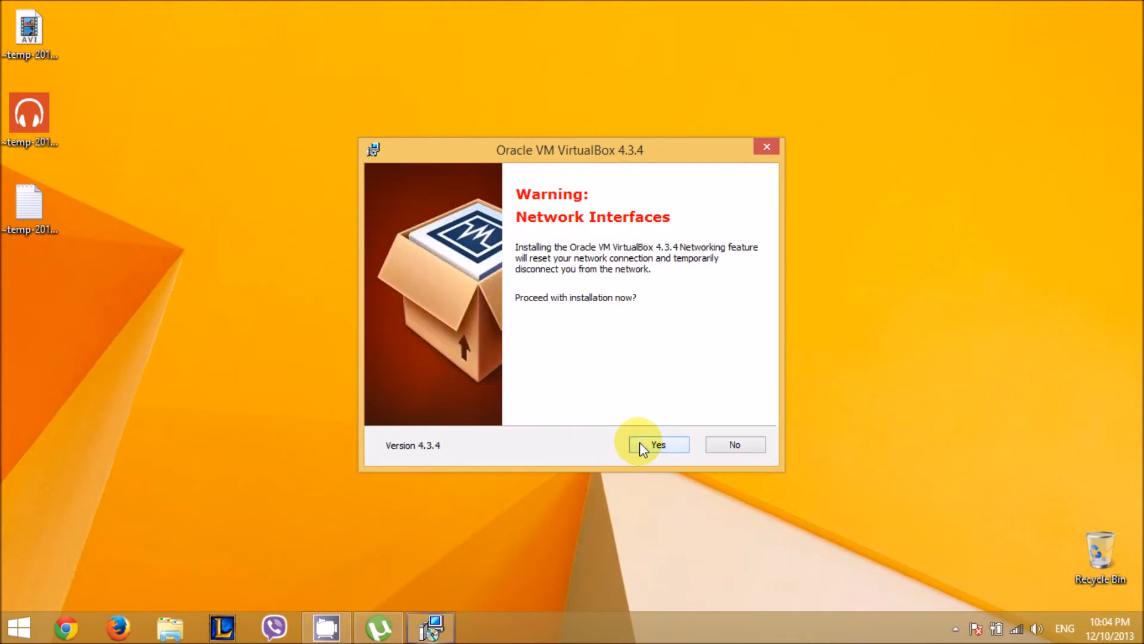
{"action": "left_click", "coordinate": [639, 442]}
{"action": "left_click", "coordinate": [639, 442]}
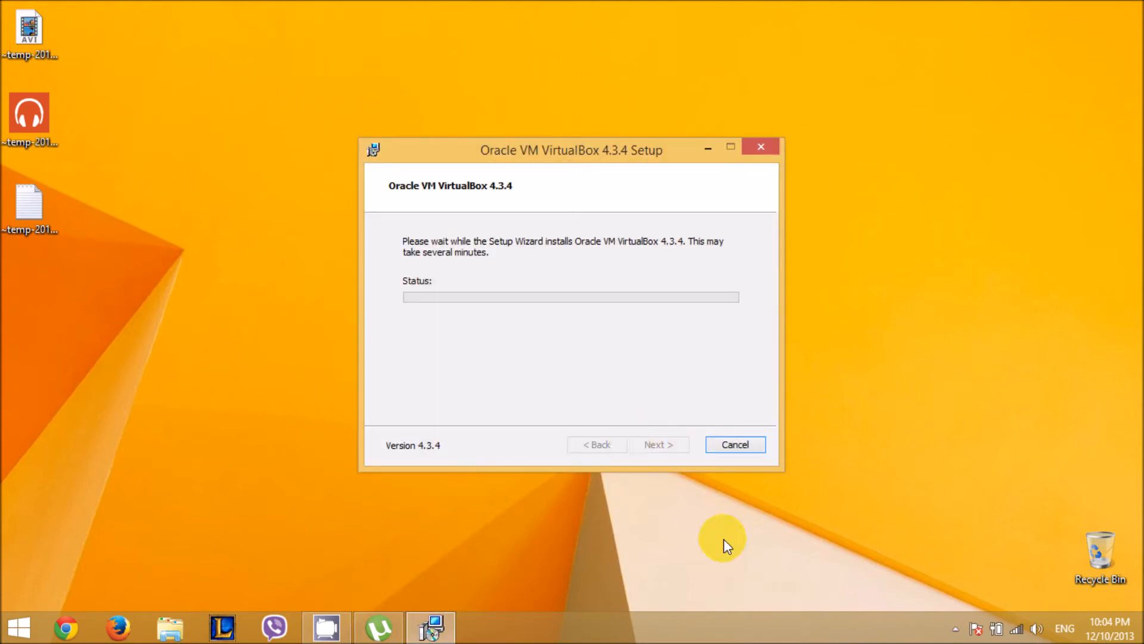
{"action": "left_click", "coordinate": [956, 629]}
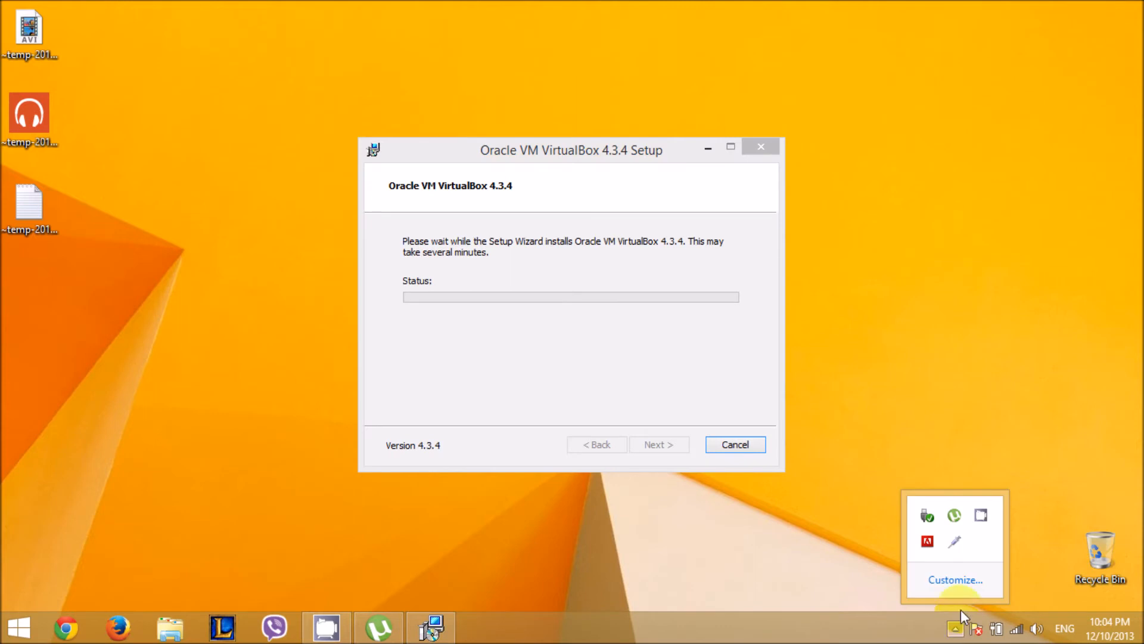
{"action": "right_click", "coordinate": [981, 526]}
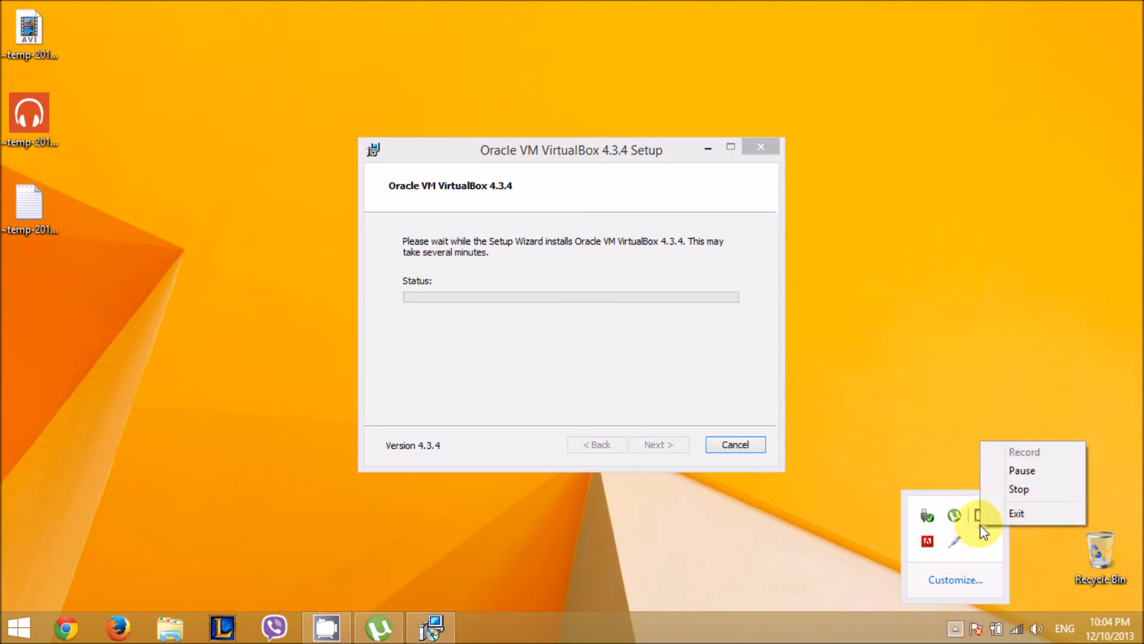
{"action": "left_click", "coordinate": [1010, 473]}
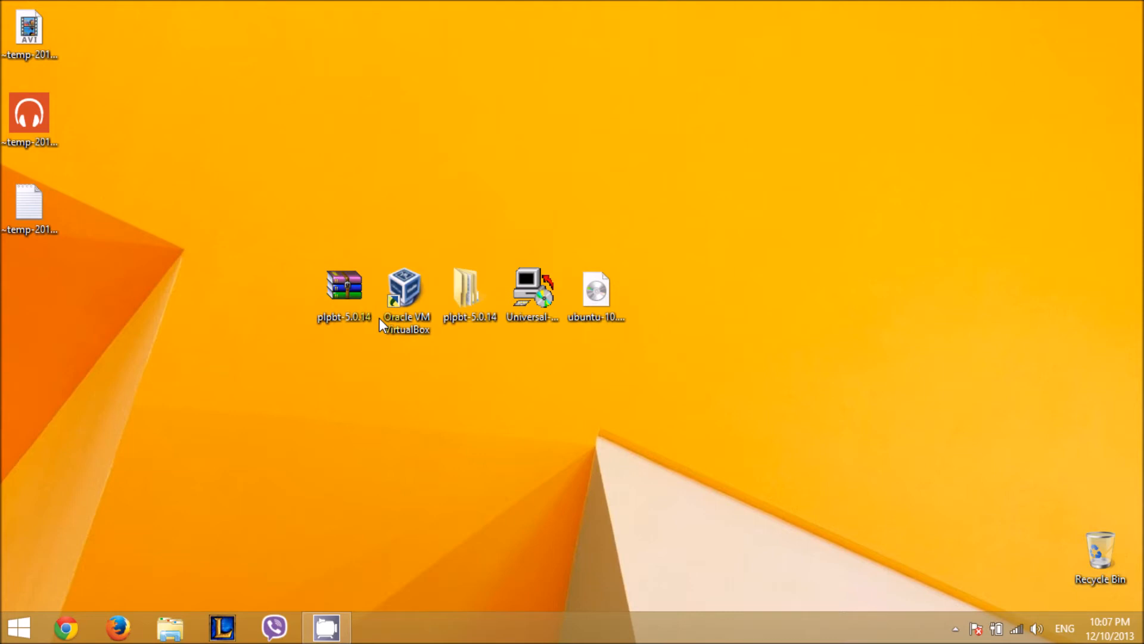
Examine the contents of the nested plpbt-5.0.14 folder on the desktop and close its window.
{"action": "double_click", "coordinate": [459, 297]}
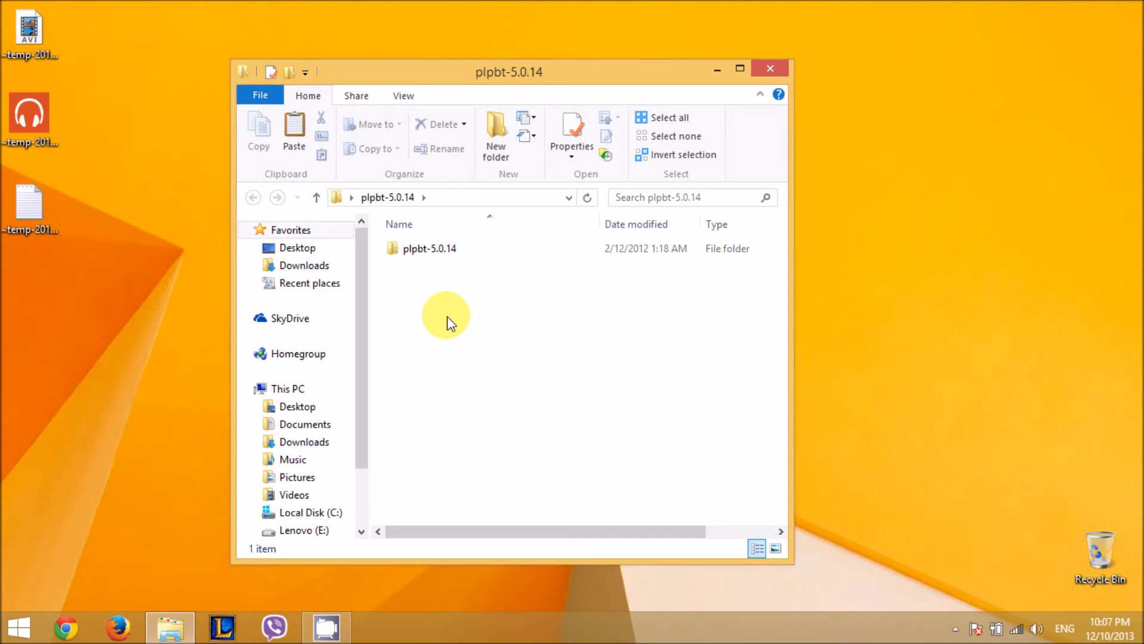
{"action": "double_click", "coordinate": [427, 255]}
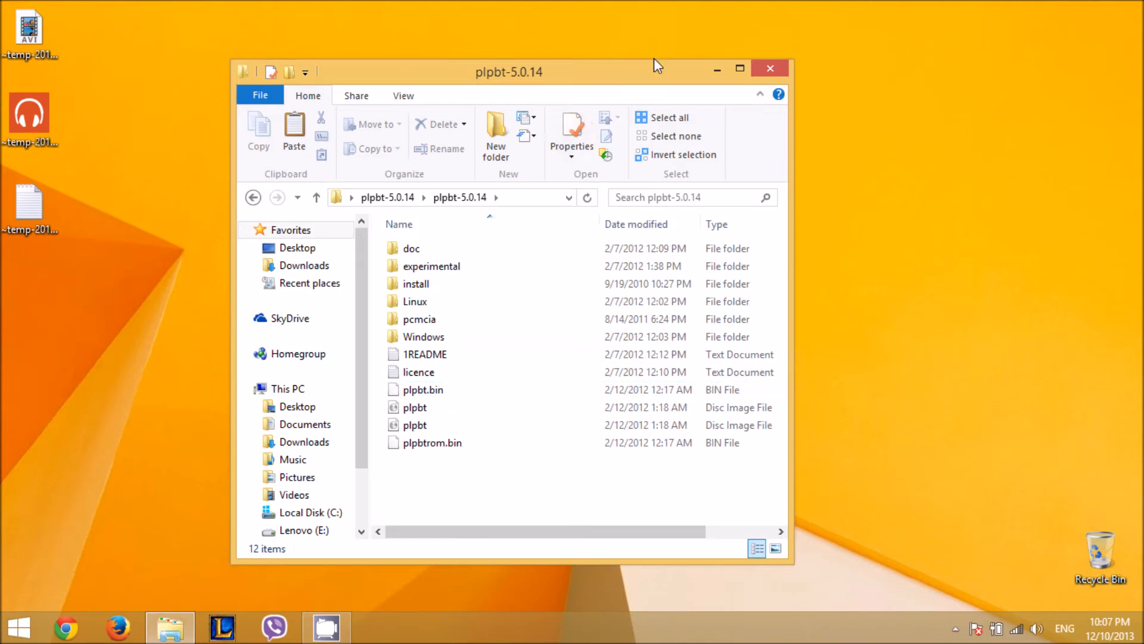
{"action": "left_click", "coordinate": [761, 66]}
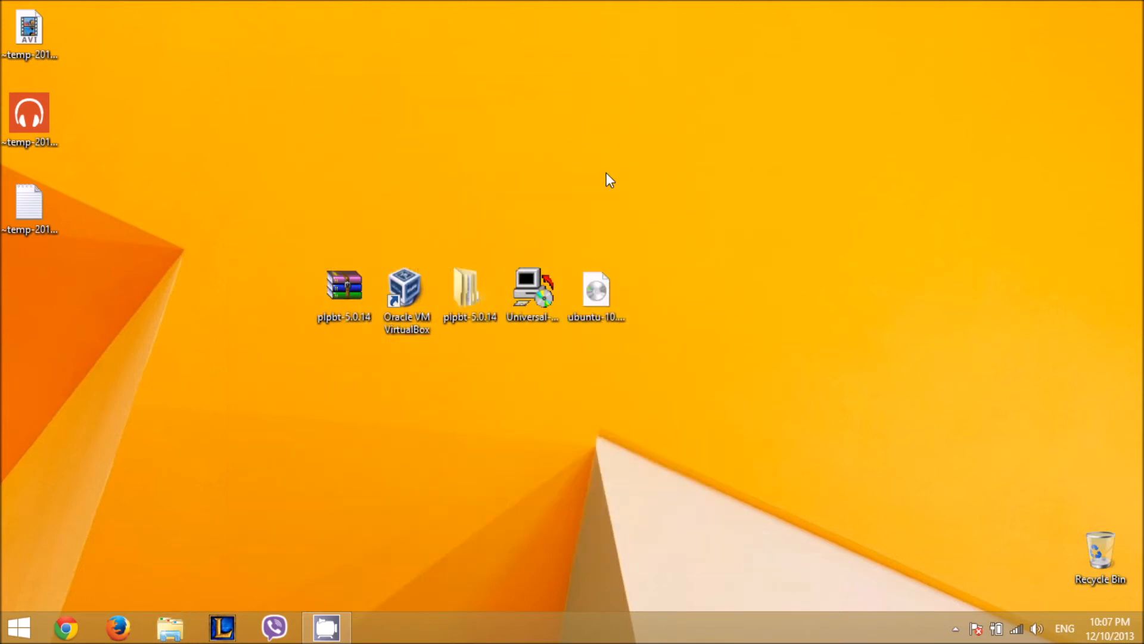
Launch Oracle VM VirtualBox from the desktop and maximize its manager window.
{"action": "double_click", "coordinate": [410, 288]}
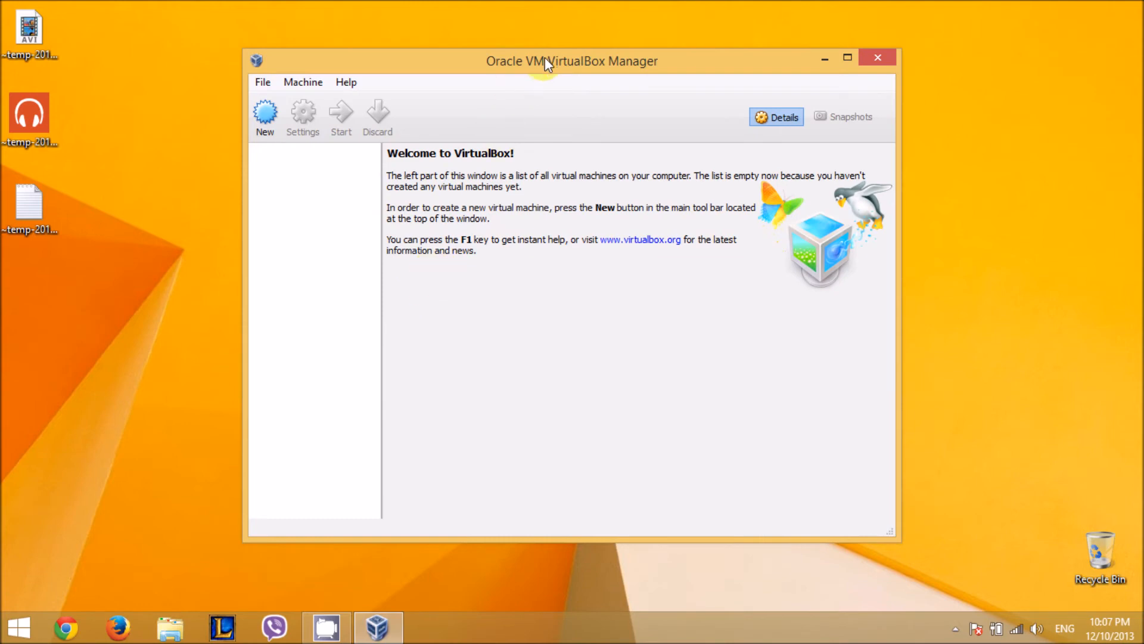
{"action": "left_click_drag", "start_coordinate": [544, 55], "coordinate": [551, 37]}
{"action": "double_click", "coordinate": [551, 37]}
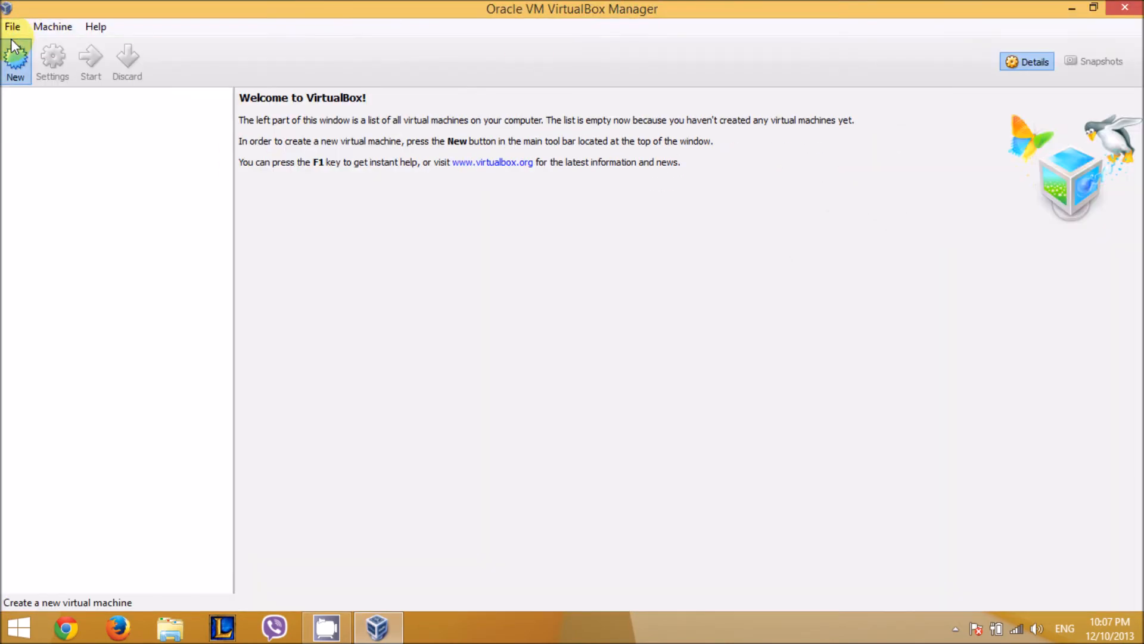
Begin creating a virtual machine named ubuntu with type Linux and version Ubuntu.
{"action": "left_click", "coordinate": [15, 58]}
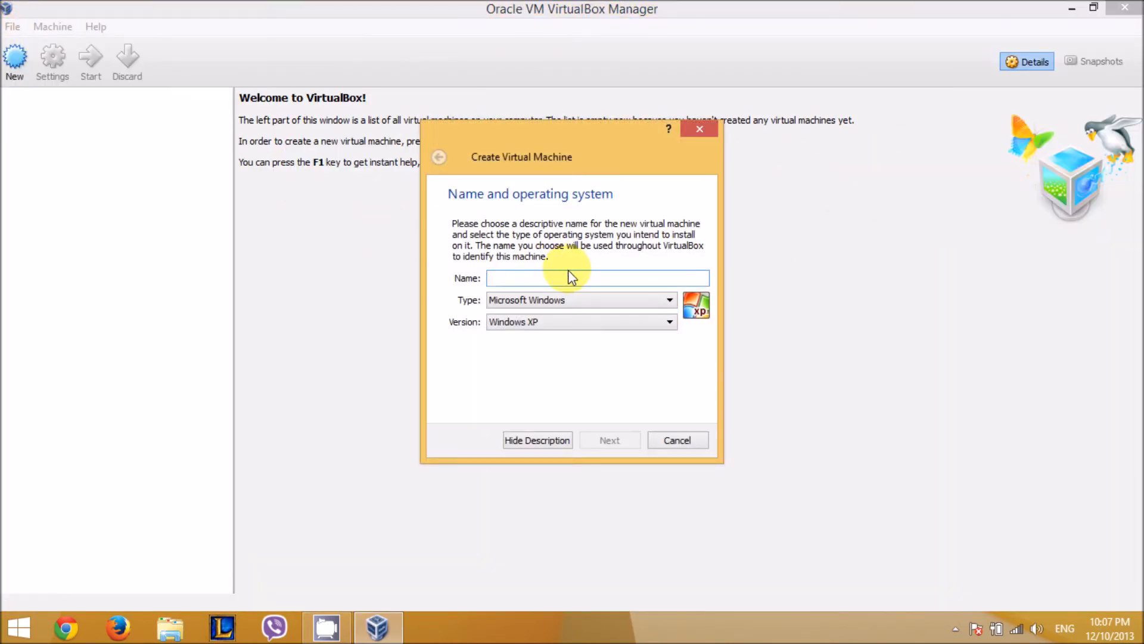
{"action": "type", "text": "ubuntu"}
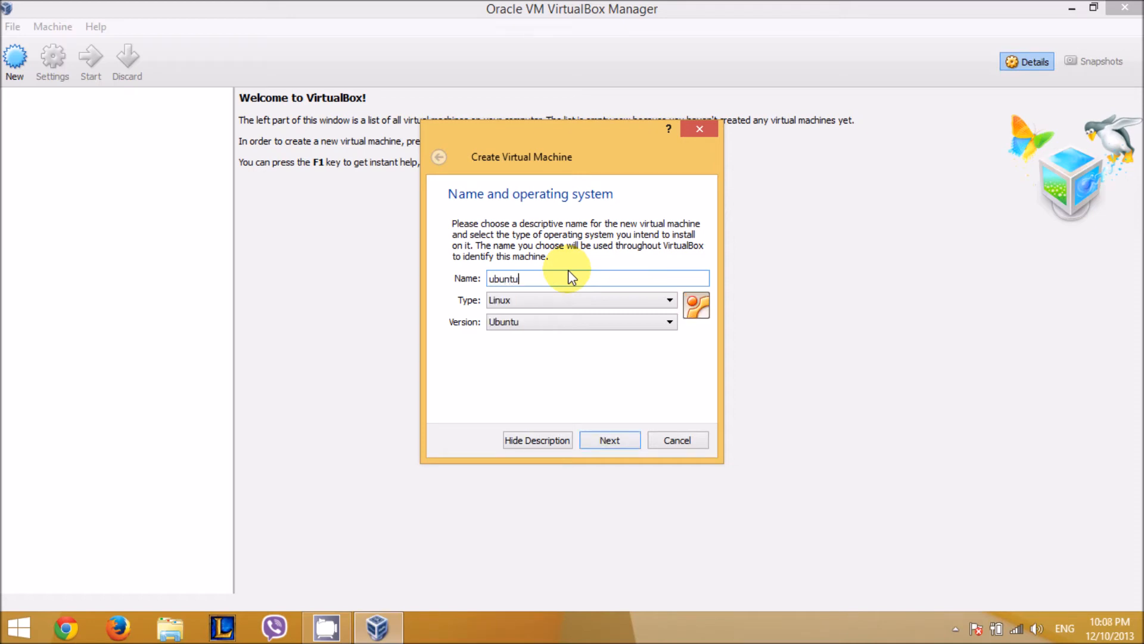
{"action": "left_click", "coordinate": [613, 324]}
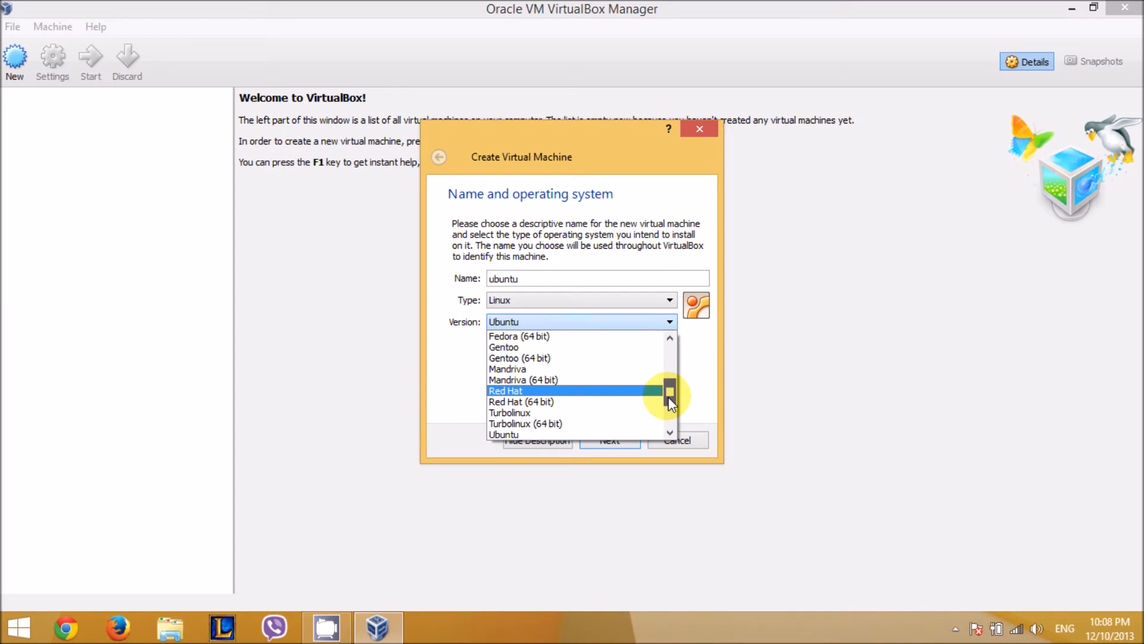
{"action": "left_click_drag", "start_coordinate": [670, 396], "coordinate": [670, 399]}
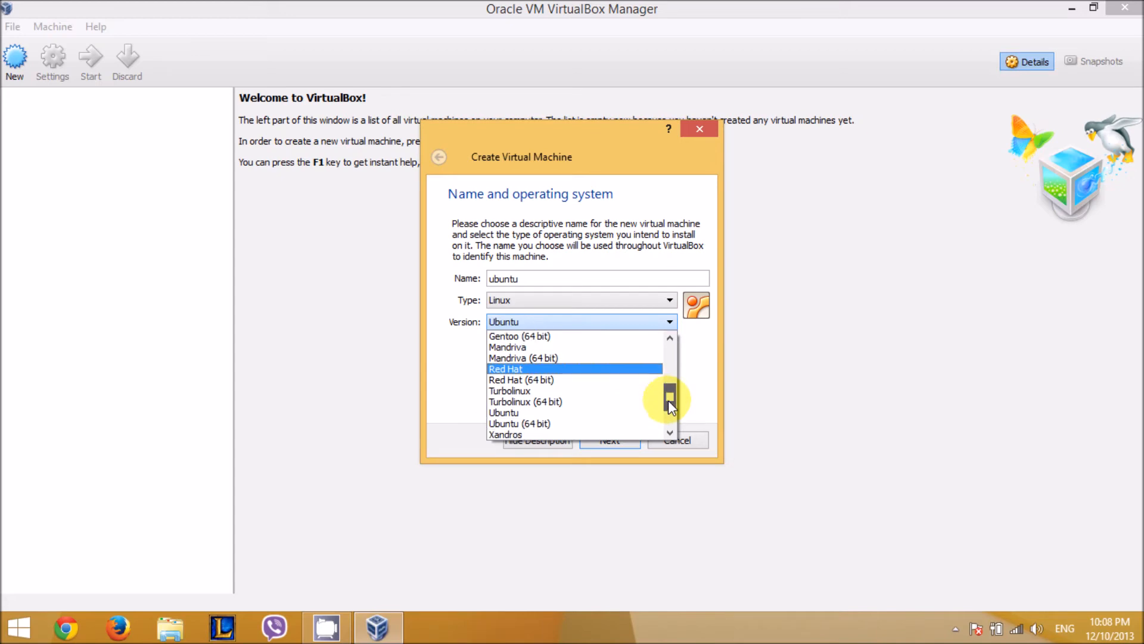
{"action": "left_click", "coordinate": [622, 414]}
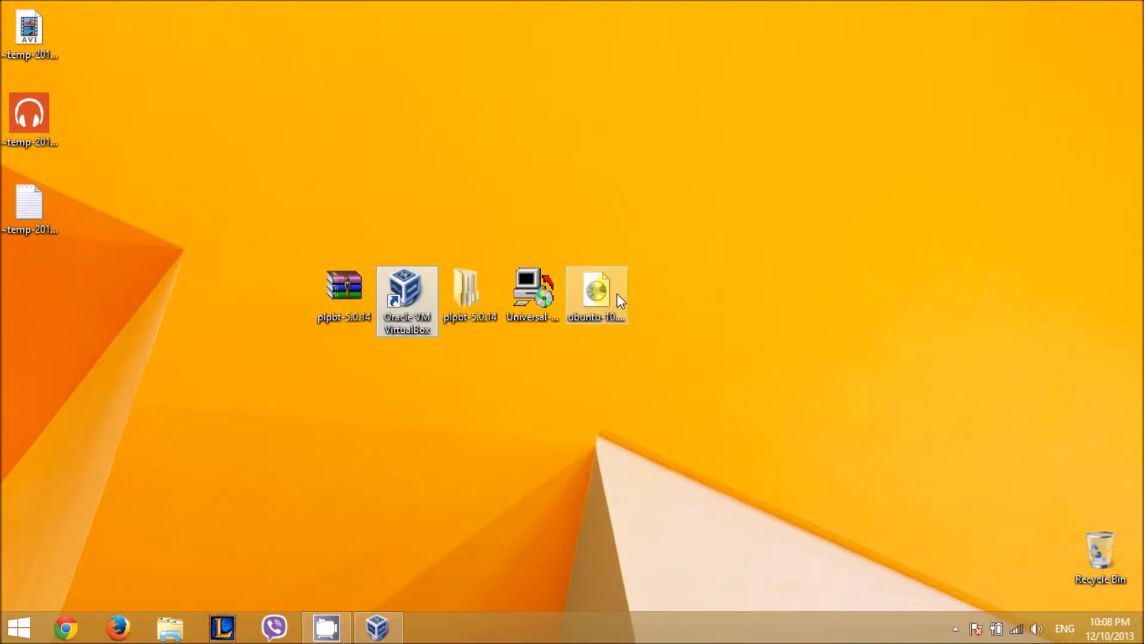
Check the architecture suffix in the Ubuntu disk image's file name on the desktop and return to the virtual machine wizard.
{"action": "left_click", "coordinate": [617, 293]}
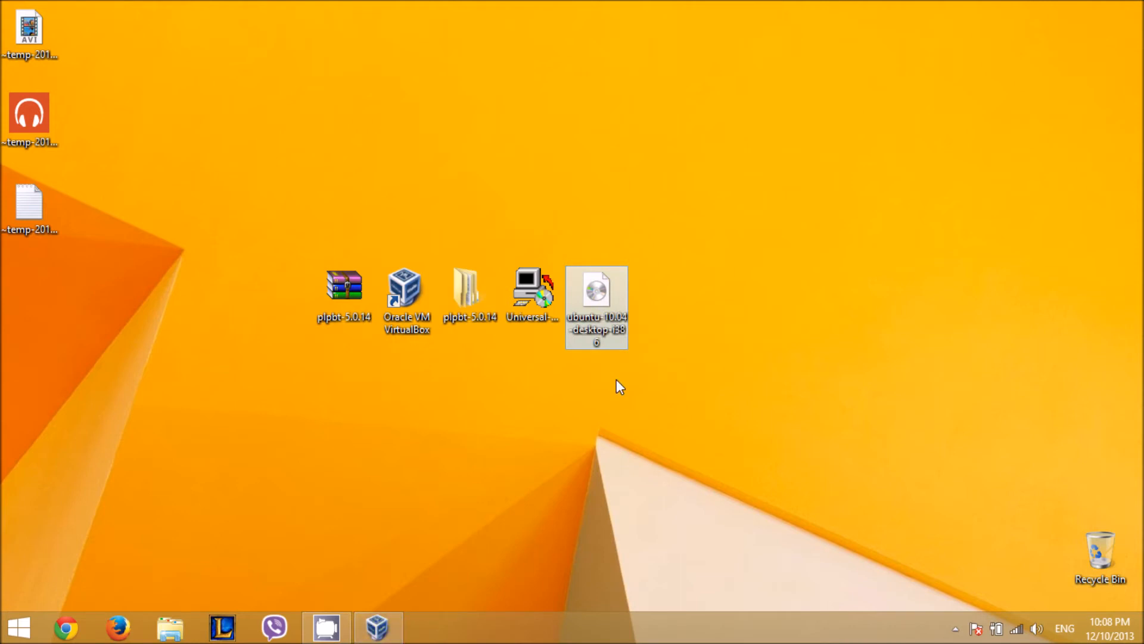
{"action": "left_click", "coordinate": [595, 338]}
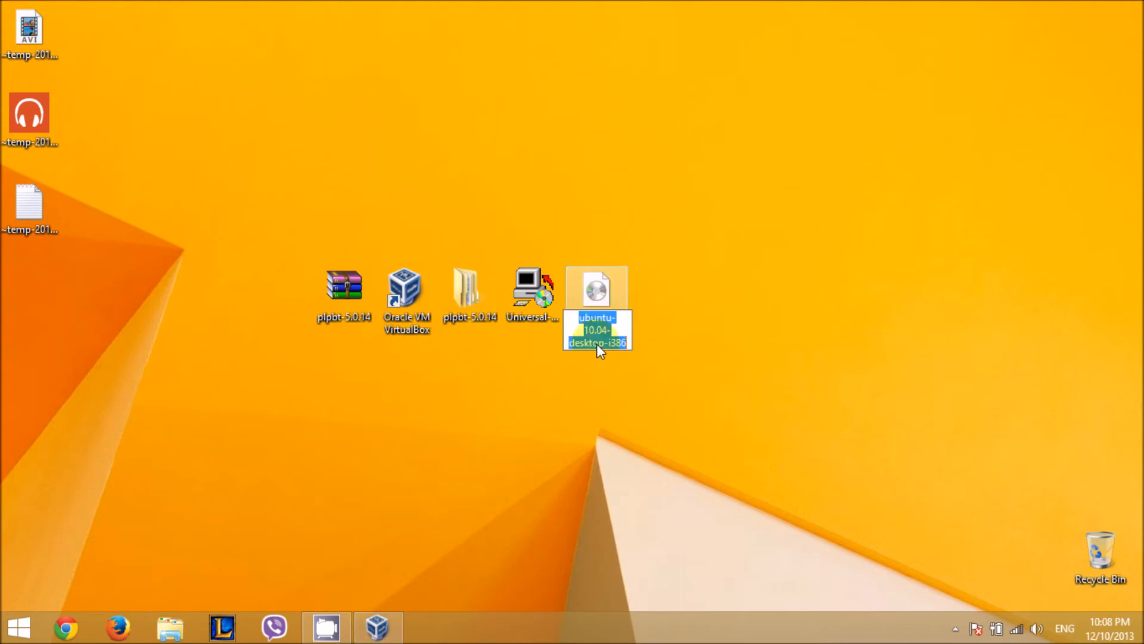
{"action": "left_click", "coordinate": [628, 343]}
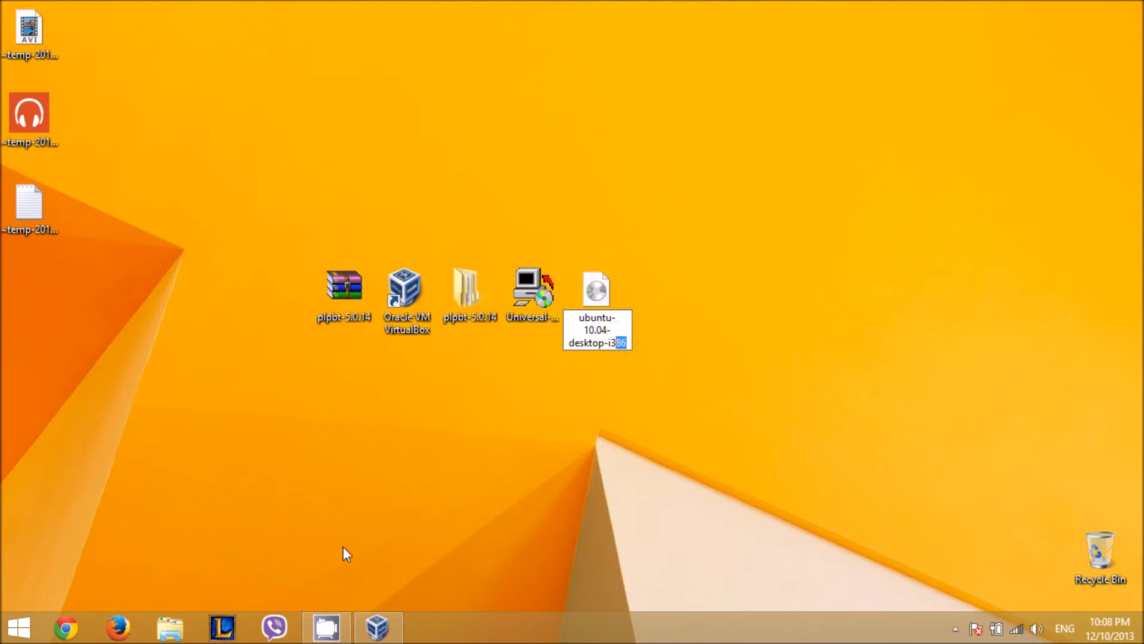
{"action": "left_click", "coordinate": [361, 613]}
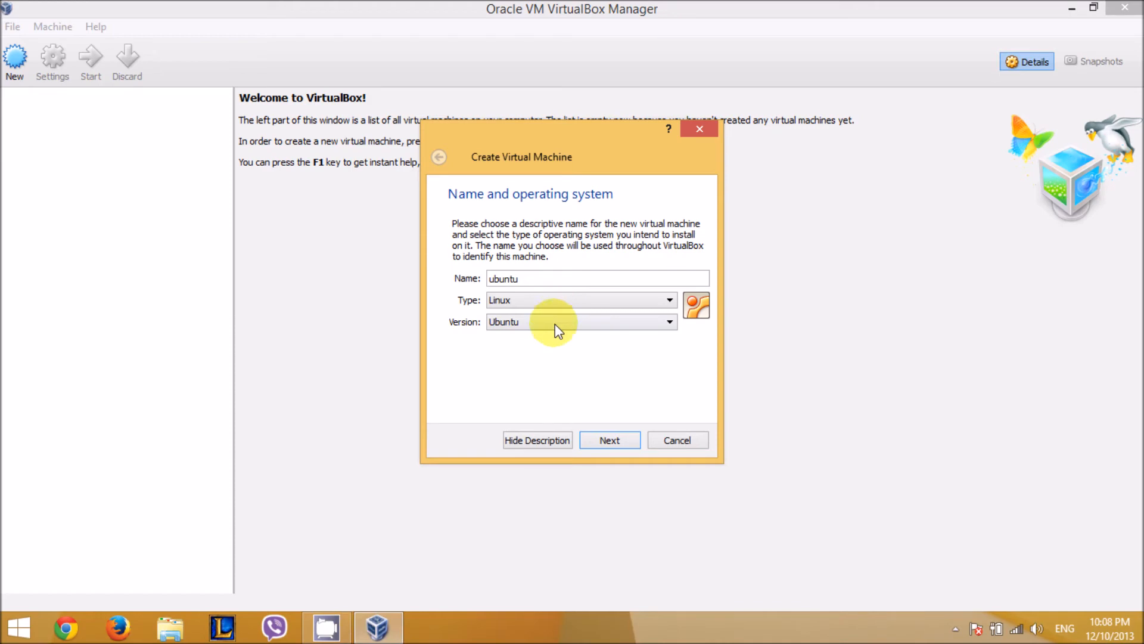
Allocate 1646 MB of memory to the virtual machine and choose to create a new virtual hard drive.
{"action": "left_click", "coordinate": [602, 441]}
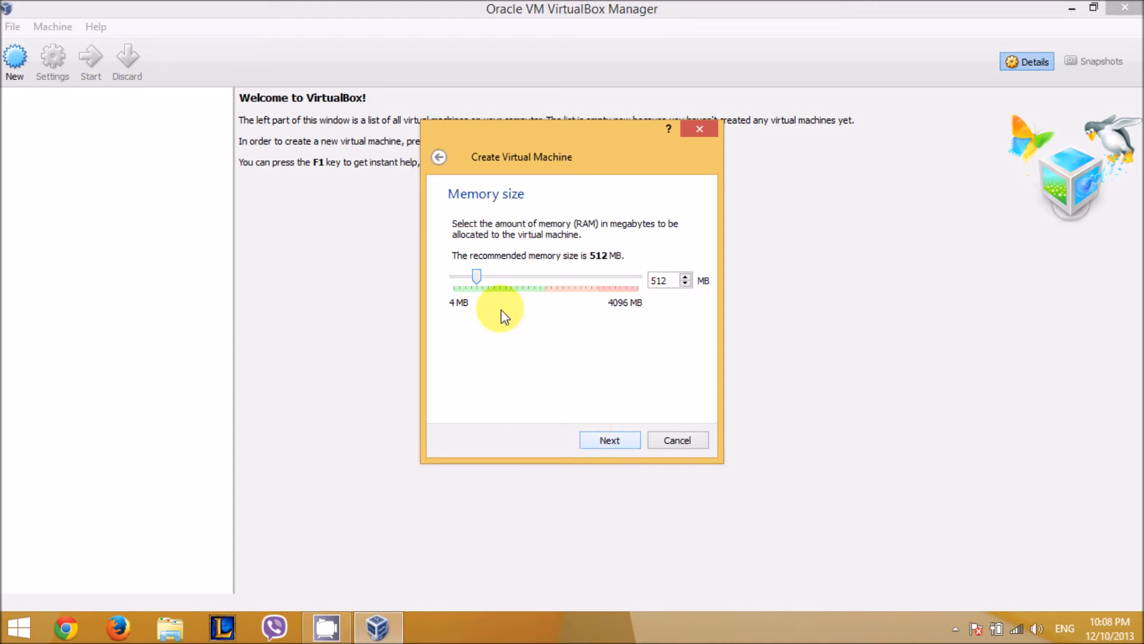
{"action": "left_click_drag", "start_coordinate": [481, 279], "coordinate": [532, 281]}
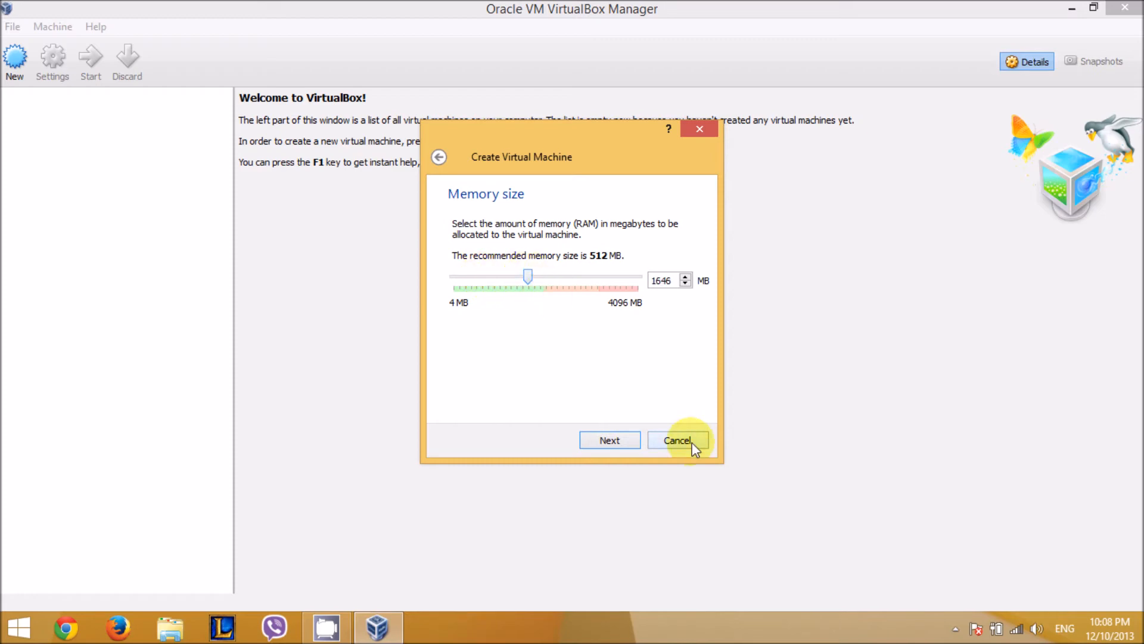
{"action": "left_click", "coordinate": [639, 437]}
{"action": "left_click", "coordinate": [634, 440]}
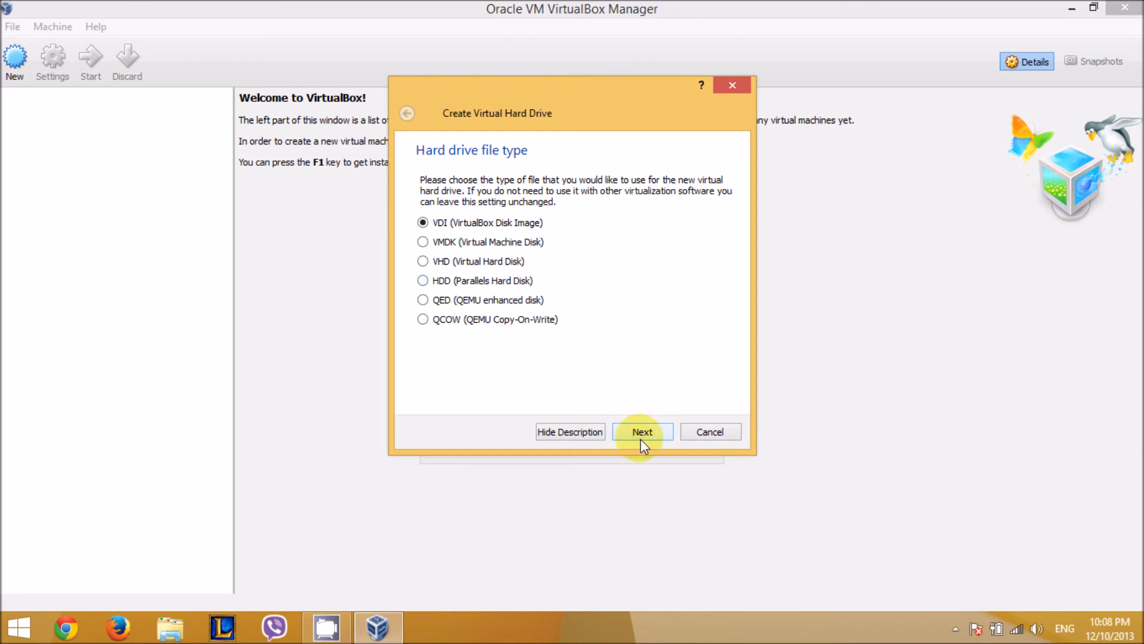
Create the virtual hard drive as a VDI file named ubuntu with a size of 40 GB.
{"action": "left_click", "coordinate": [641, 439]}
{"action": "left_click", "coordinate": [641, 439]}
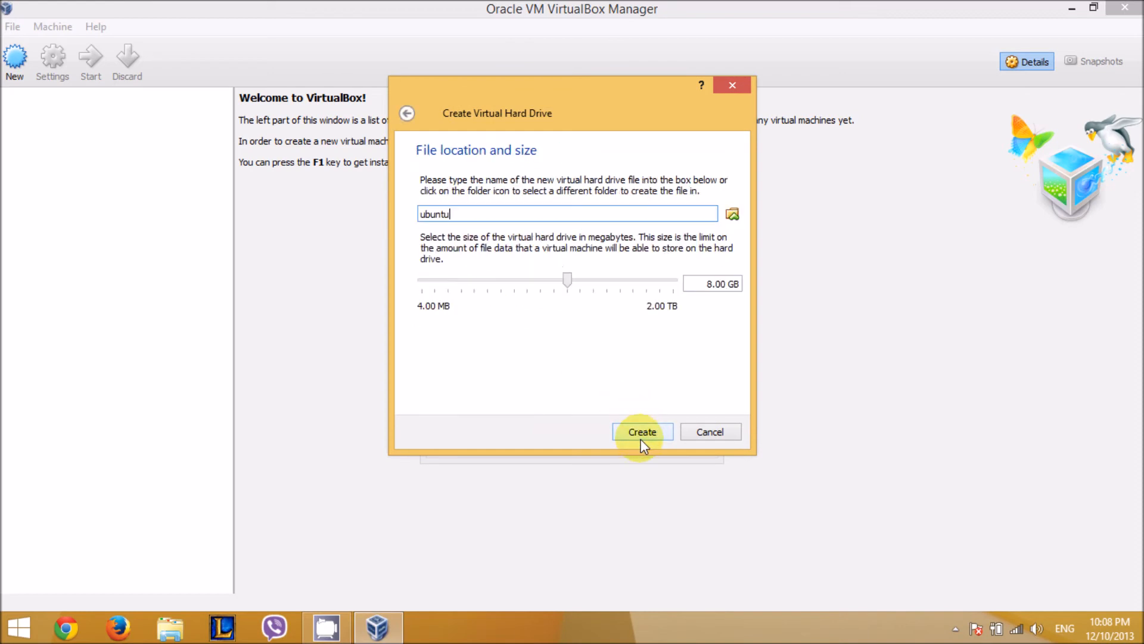
{"action": "double_click", "coordinate": [710, 286]}
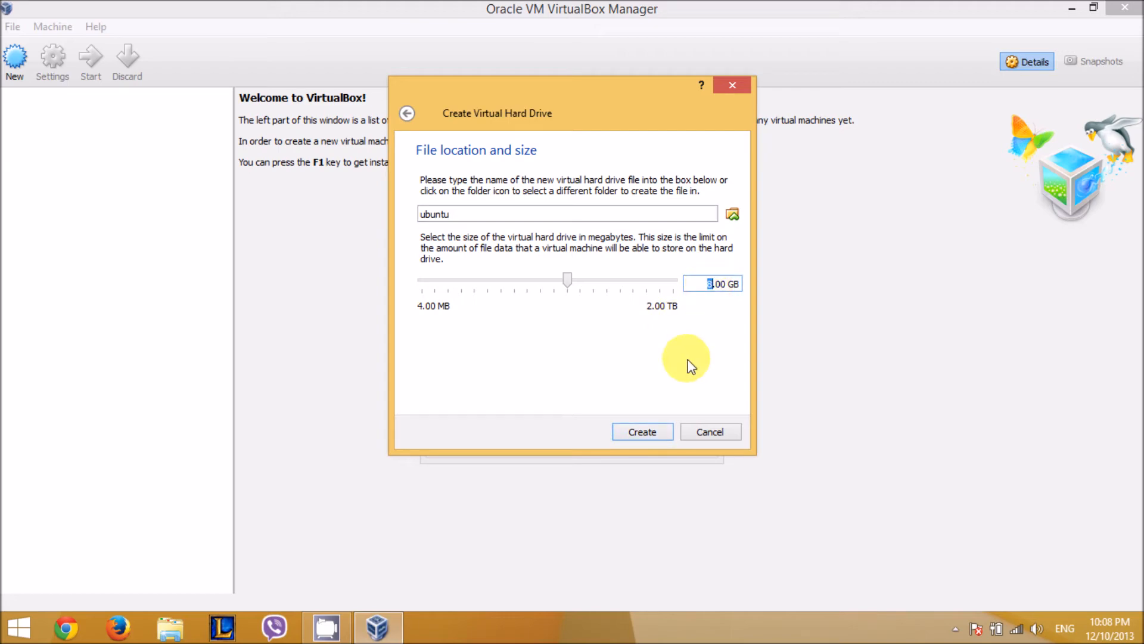
{"action": "left_click", "coordinate": [653, 436]}
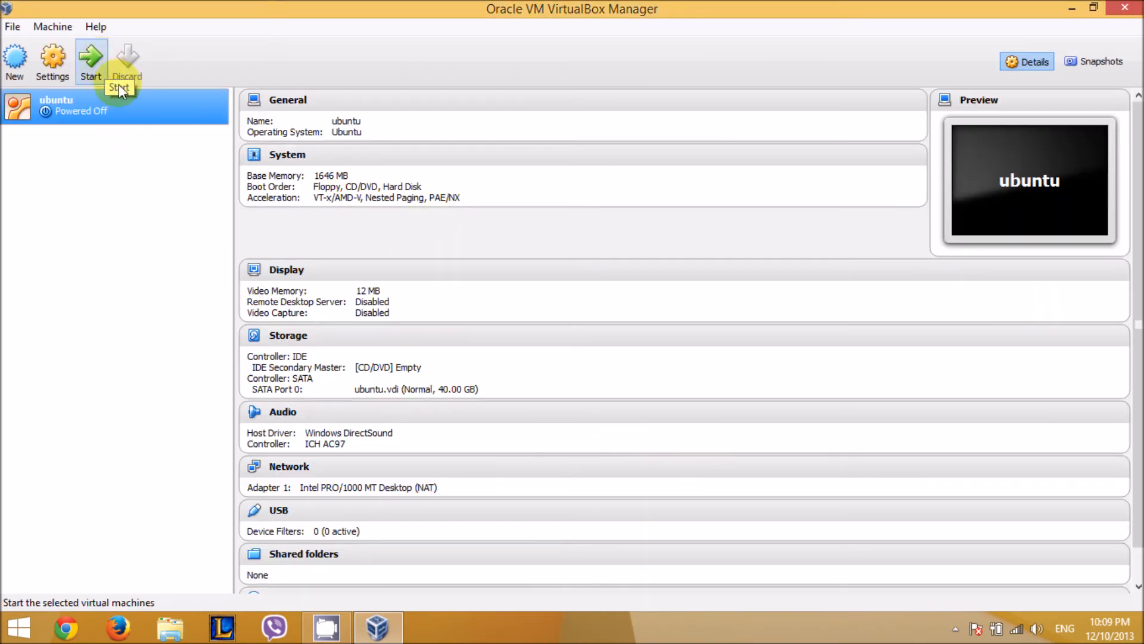
{"action": "left_click", "coordinate": [956, 628]}
{"action": "right_click", "coordinate": [981, 516]}
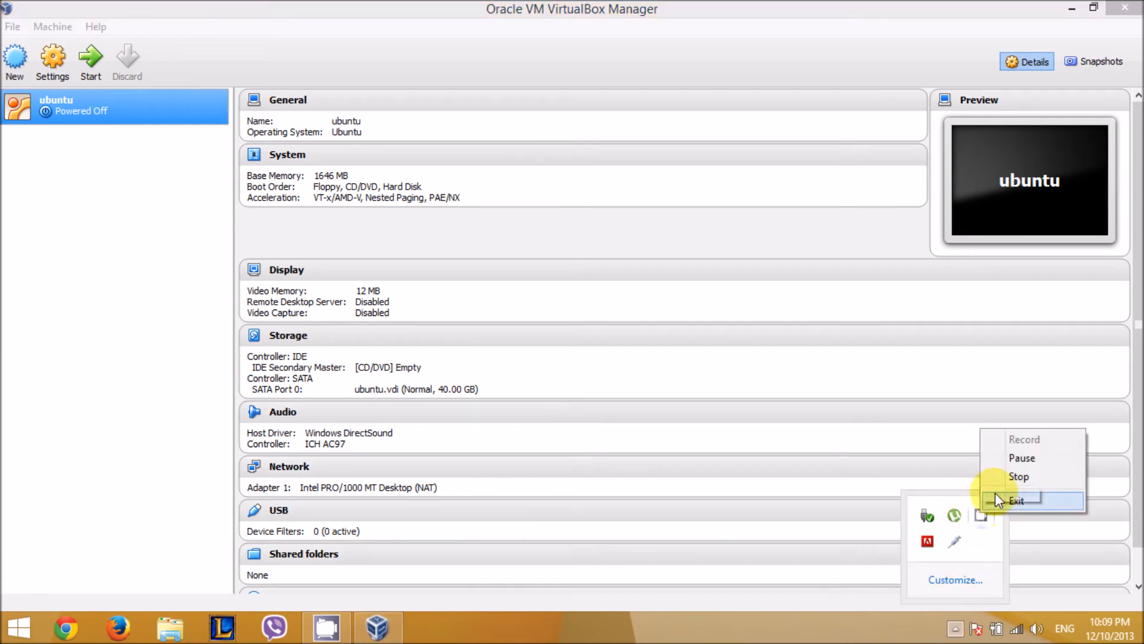
{"action": "left_click", "coordinate": [1017, 462]}
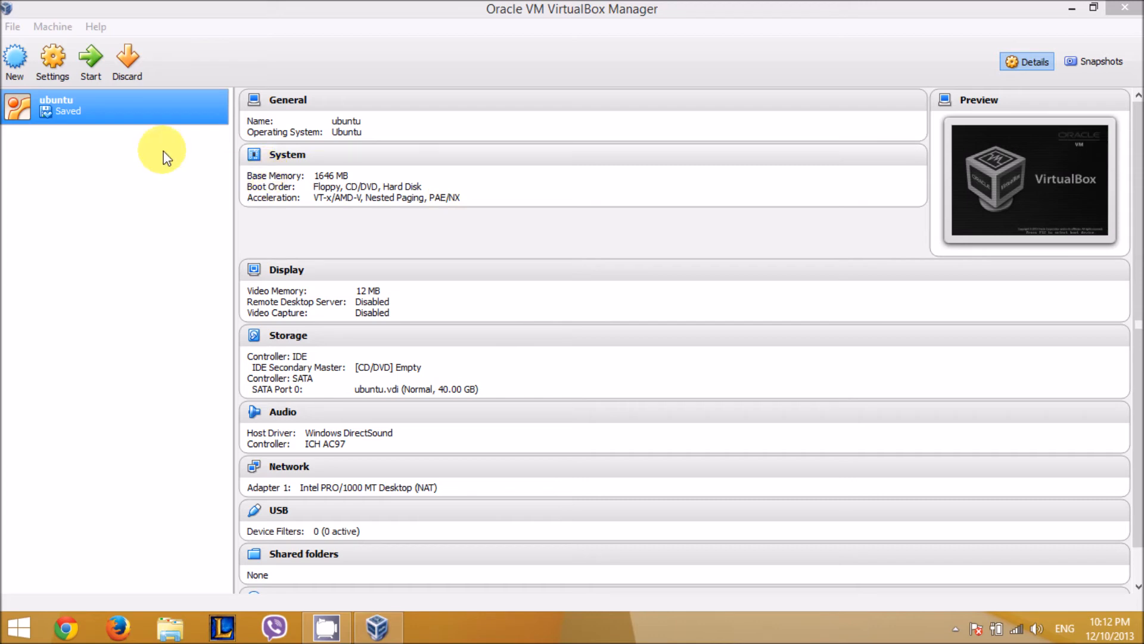
Start the ubuntu virtual machine from its saved state and power it off.
{"action": "left_click", "coordinate": [95, 67]}
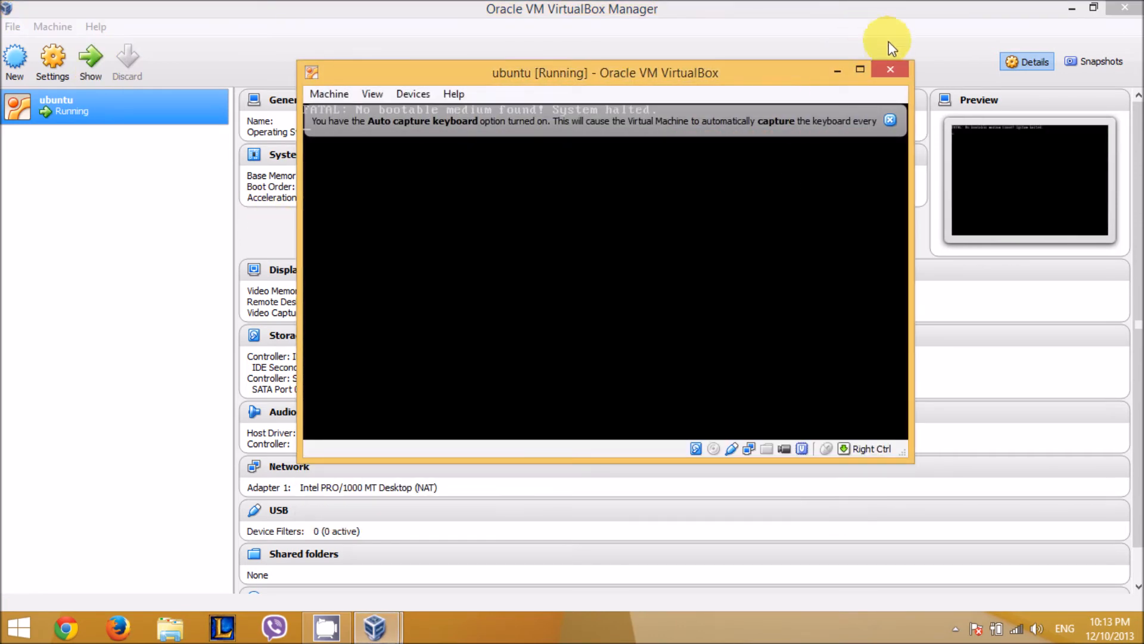
{"action": "left_click", "coordinate": [890, 57]}
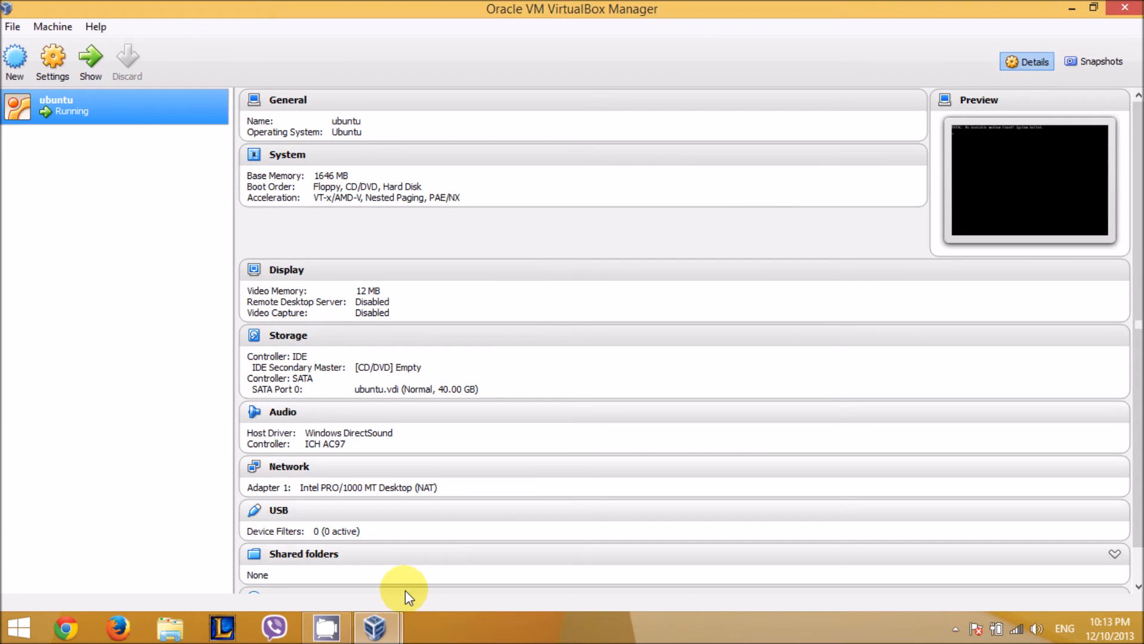
{"action": "mouse_move", "coordinate": [376, 626]}
{"action": "left_click", "coordinate": [472, 530]}
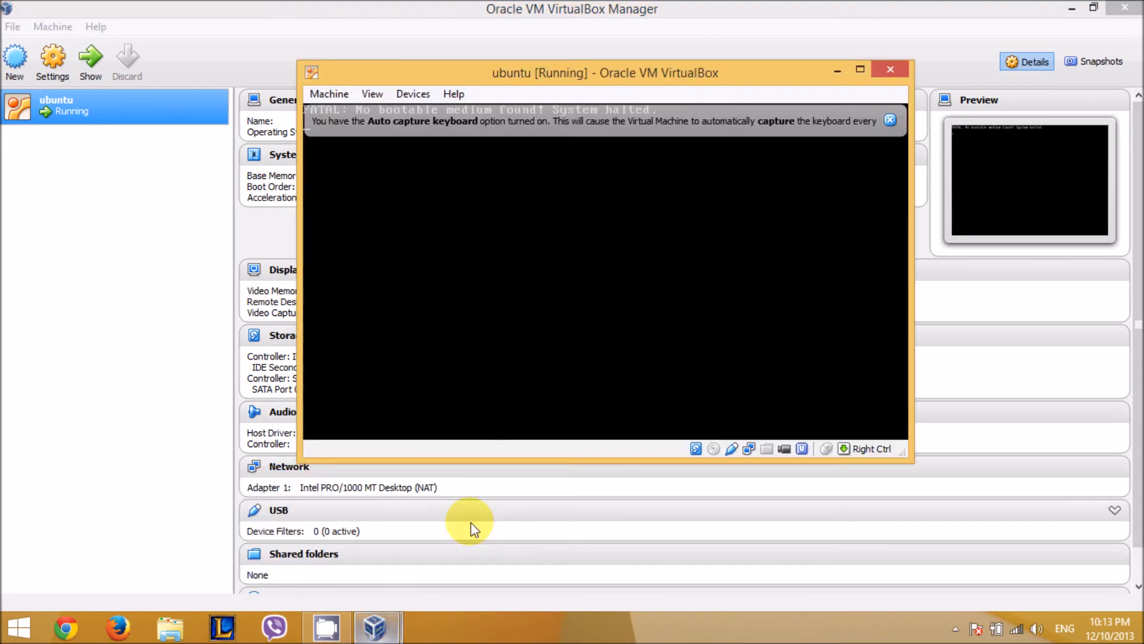
{"action": "left_click", "coordinate": [890, 70]}
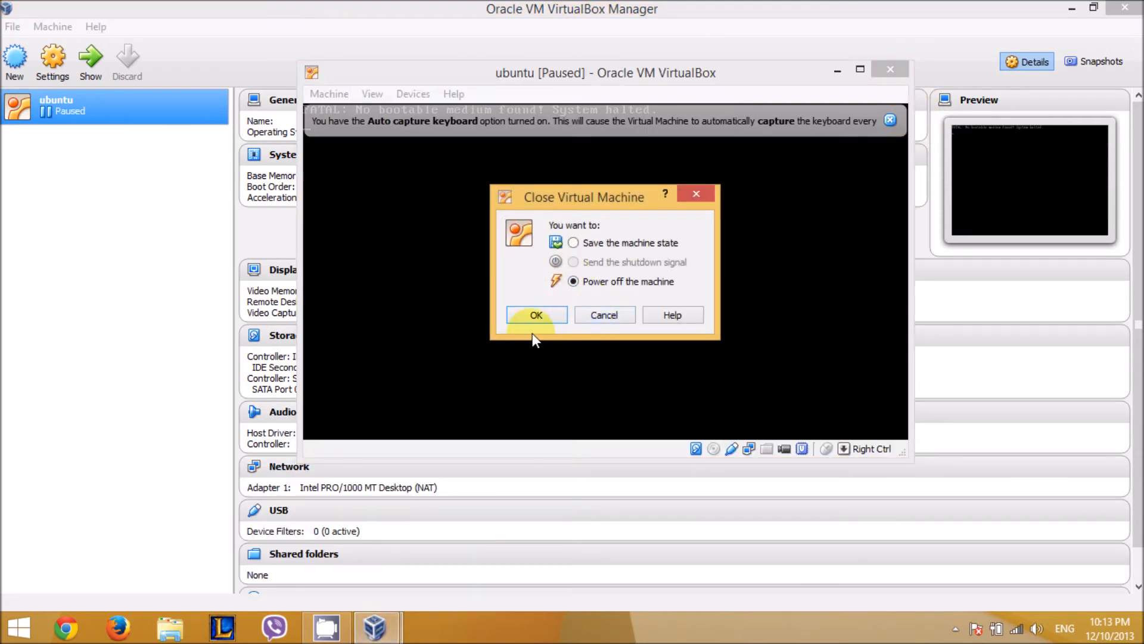
{"action": "left_click", "coordinate": [531, 319]}
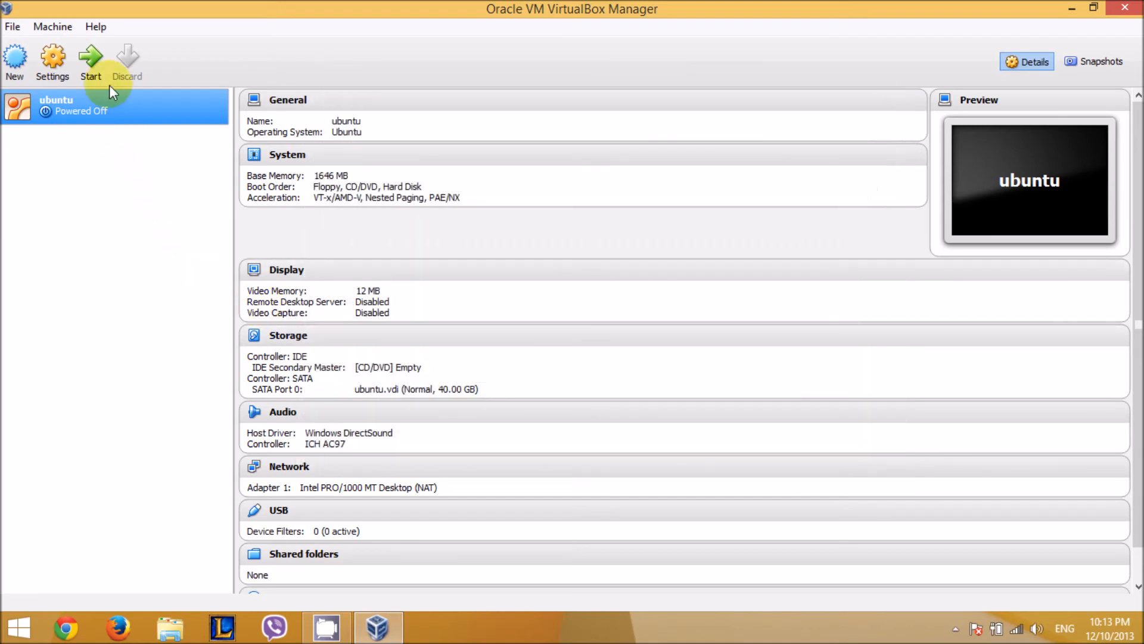
Boot the ubuntu virtual machine again, dismiss the keyboard capture notice, and power the machine off.
{"action": "left_click", "coordinate": [98, 57]}
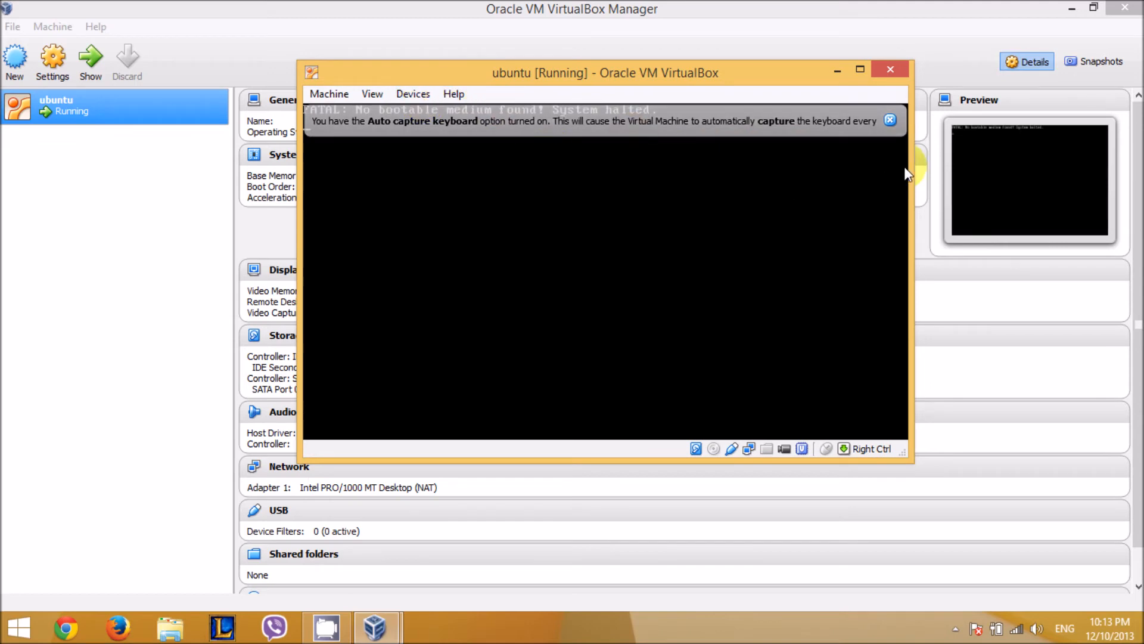
{"action": "left_click", "coordinate": [890, 120]}
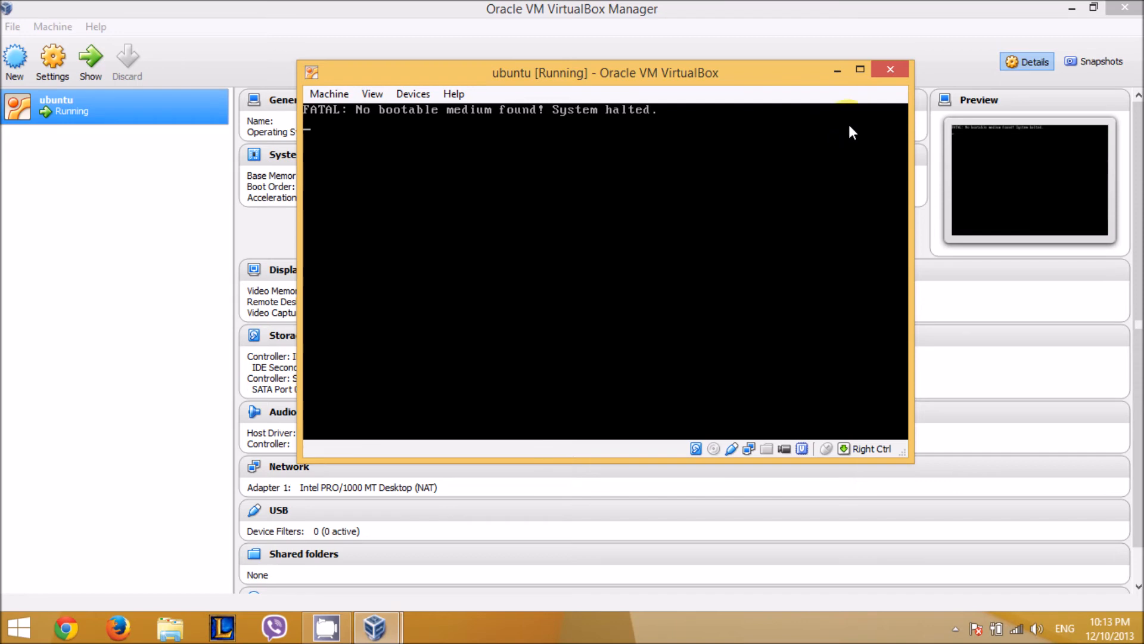
{"action": "left_click", "coordinate": [890, 69]}
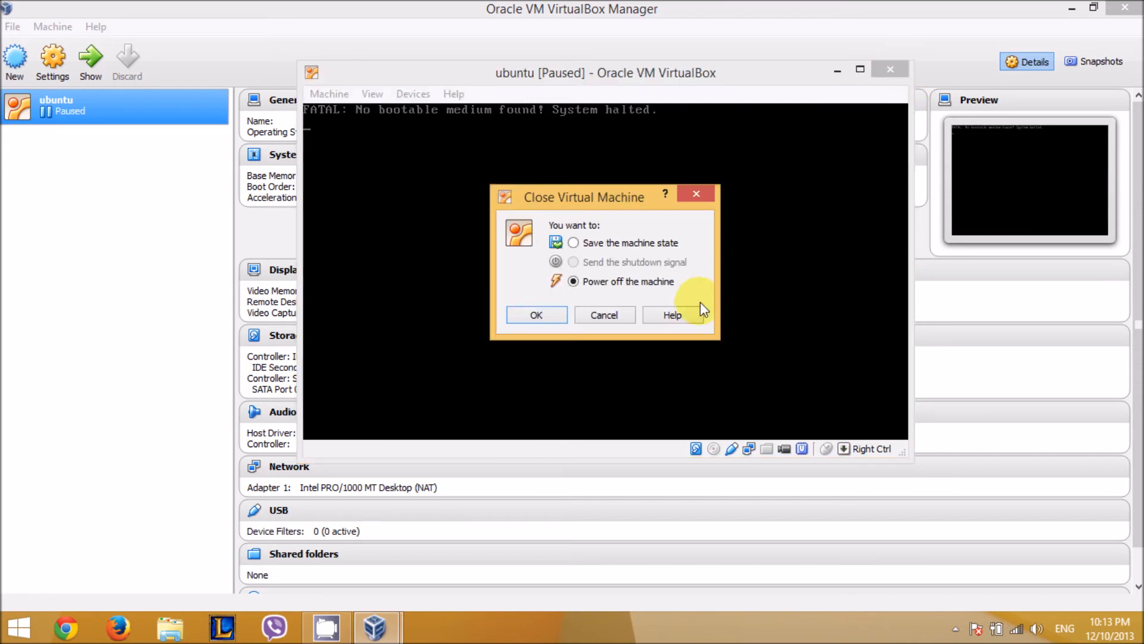
{"action": "left_click", "coordinate": [562, 313]}
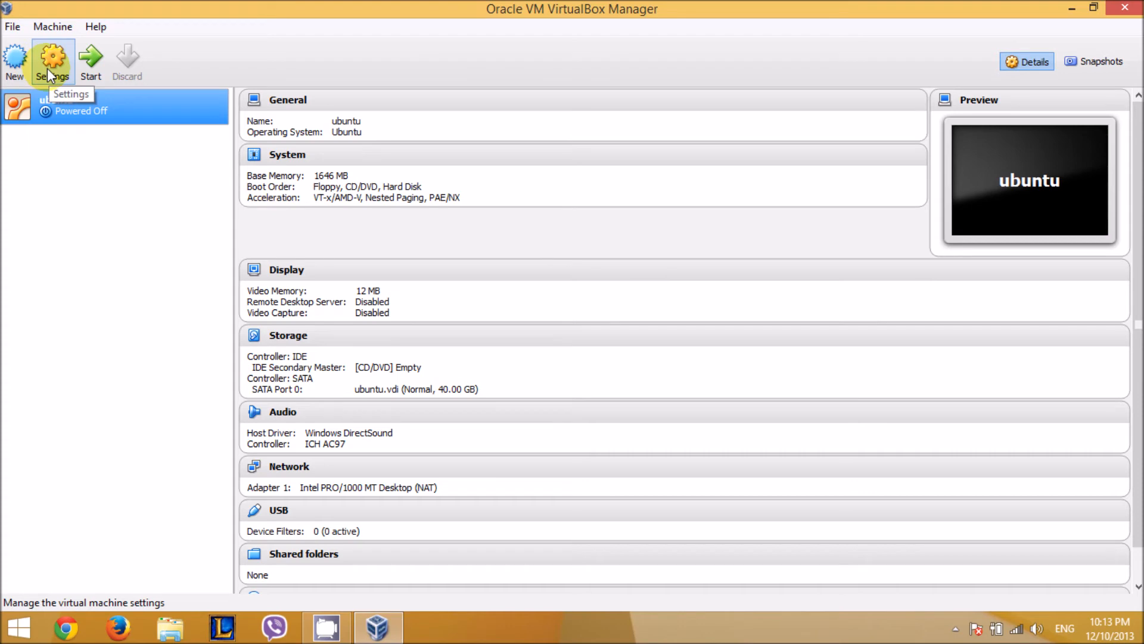
In the ubuntu machine's display settings, enable 3D acceleration and set the video memory to 24 MB.
{"action": "left_click", "coordinate": [48, 68]}
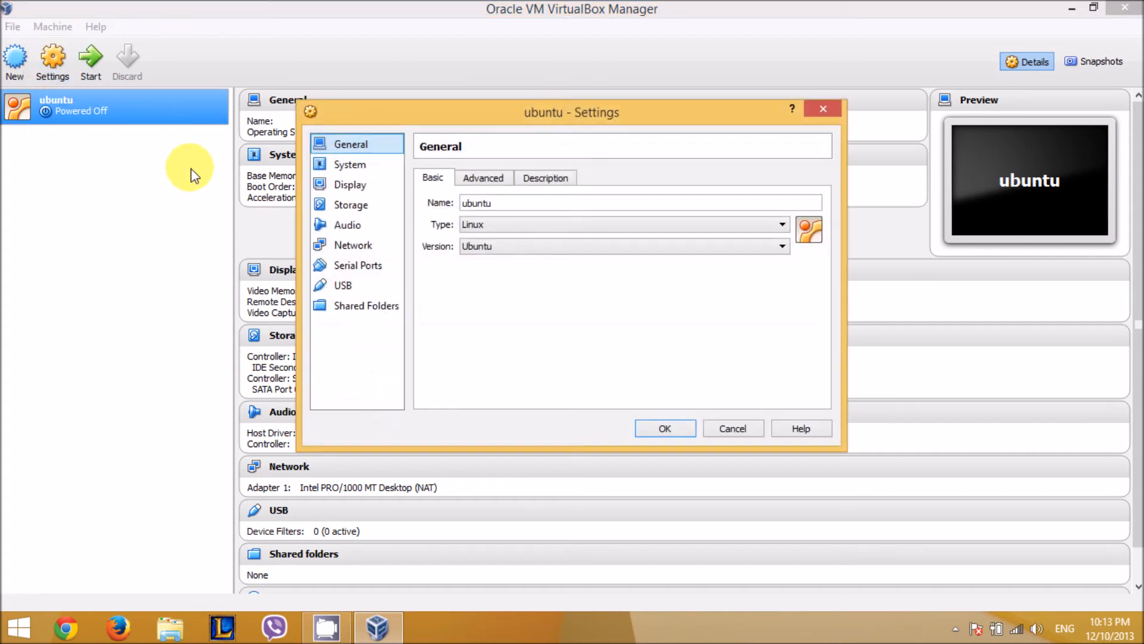
{"action": "left_click", "coordinate": [393, 208]}
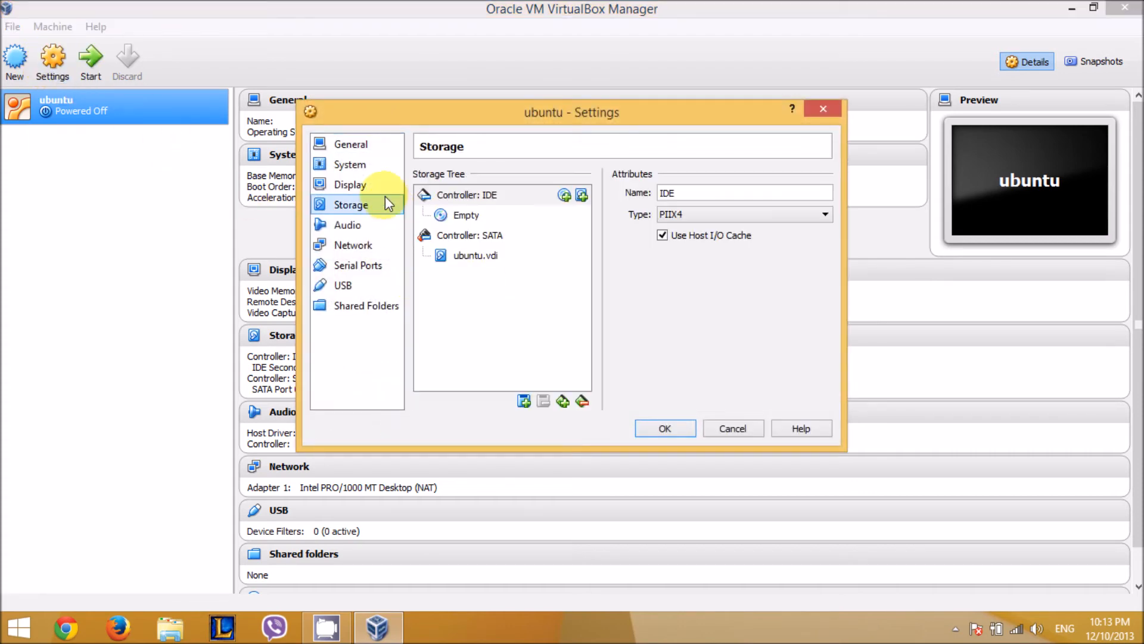
{"action": "left_click", "coordinate": [384, 186]}
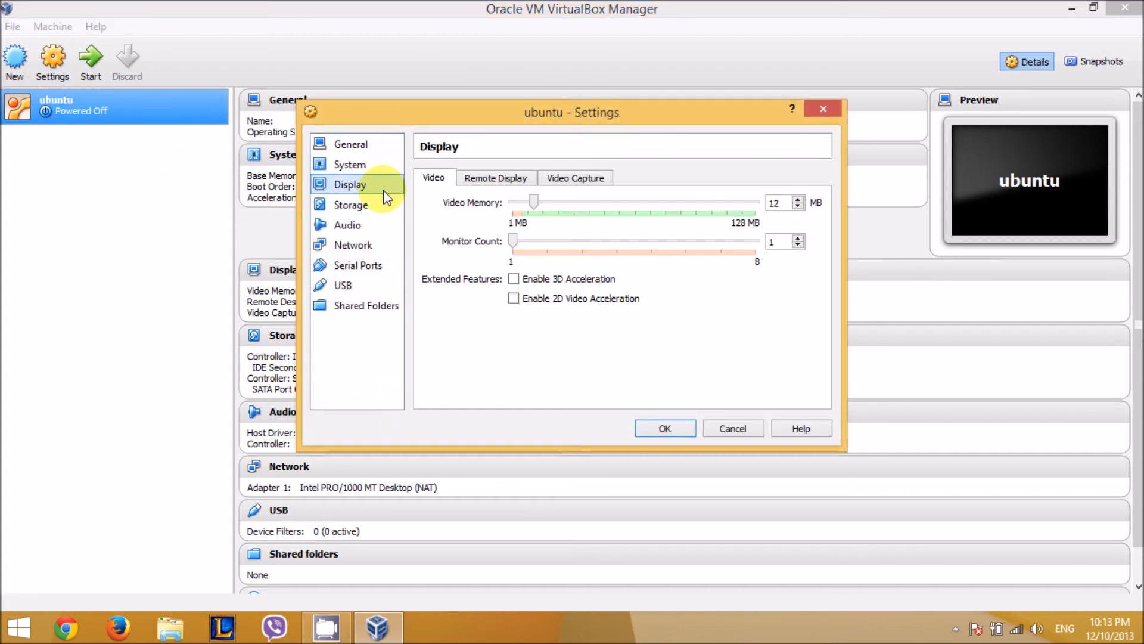
{"action": "left_click", "coordinate": [514, 279]}
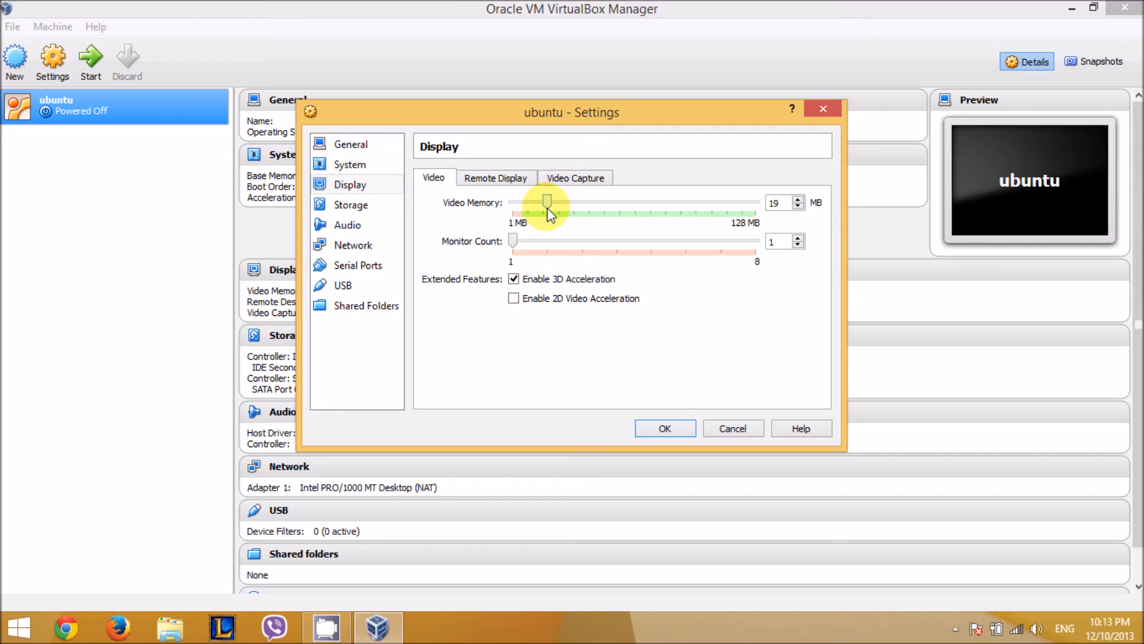
{"action": "left_click_drag", "start_coordinate": [553, 207], "coordinate": [557, 206]}
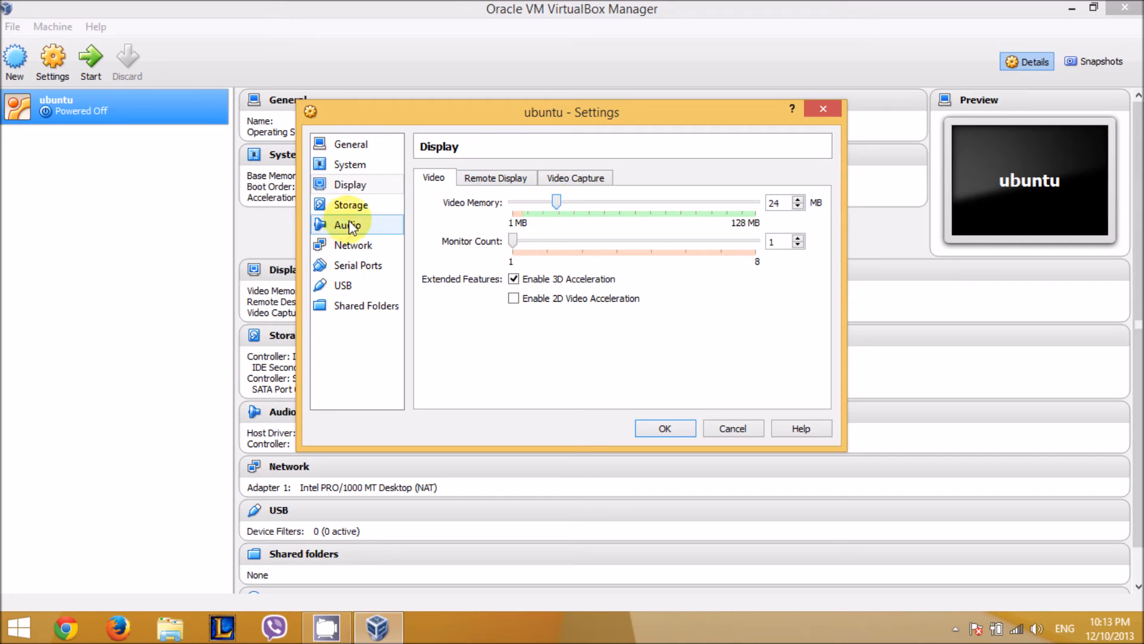
In the ubuntu machine's storage settings, open the virtual disk file chooser for the empty IDE CD/DVD drive.
{"action": "left_click", "coordinate": [363, 205]}
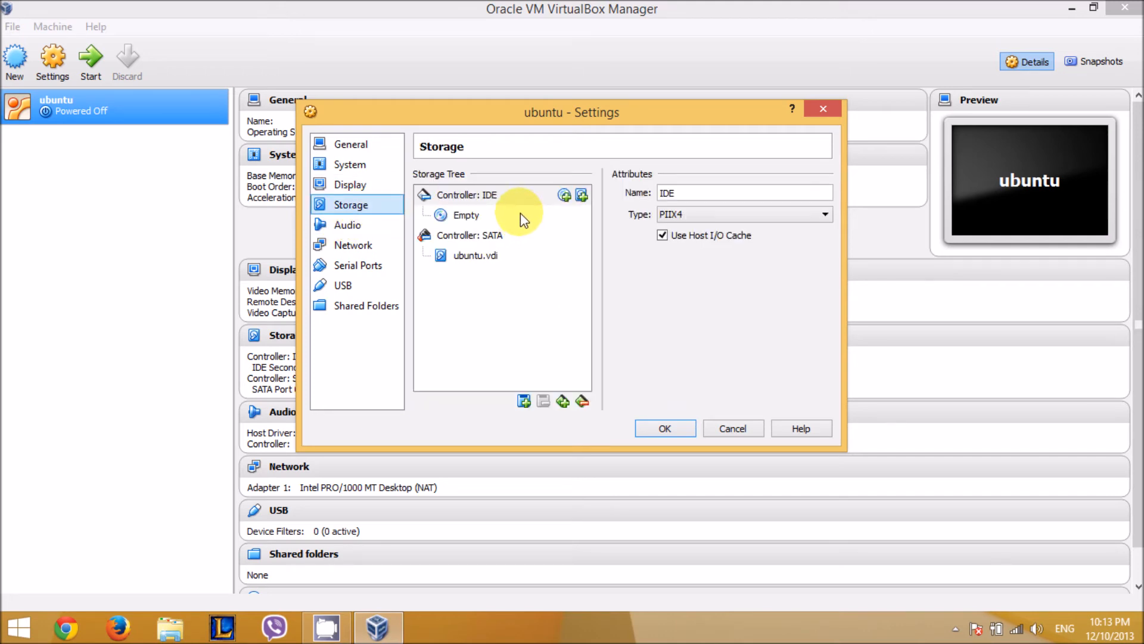
{"action": "left_click", "coordinate": [503, 215]}
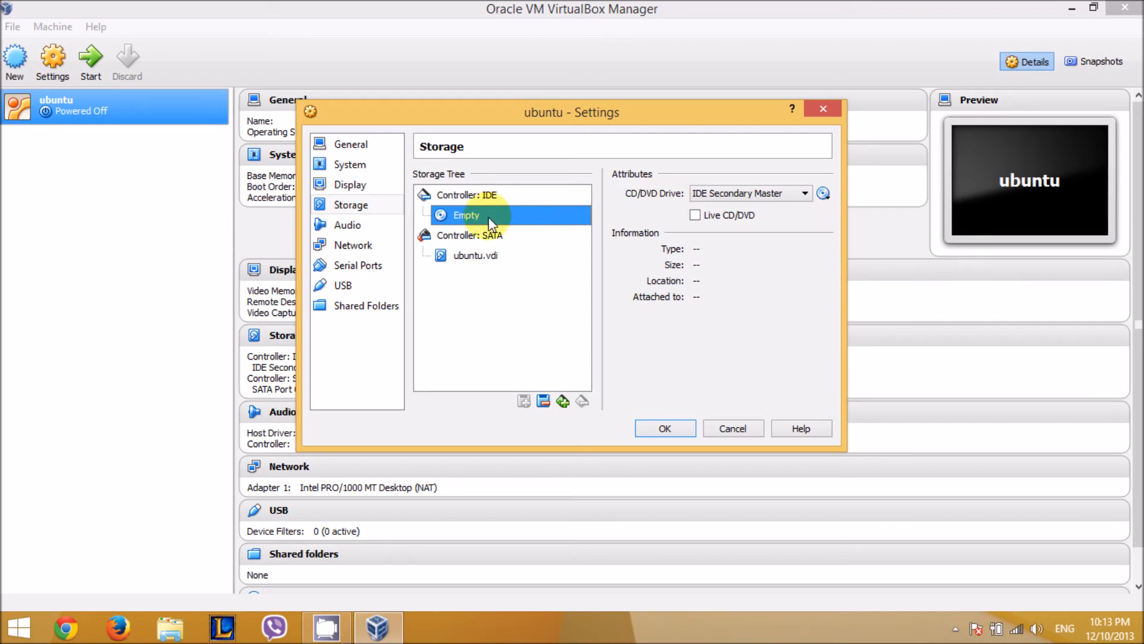
{"action": "left_click", "coordinate": [824, 193]}
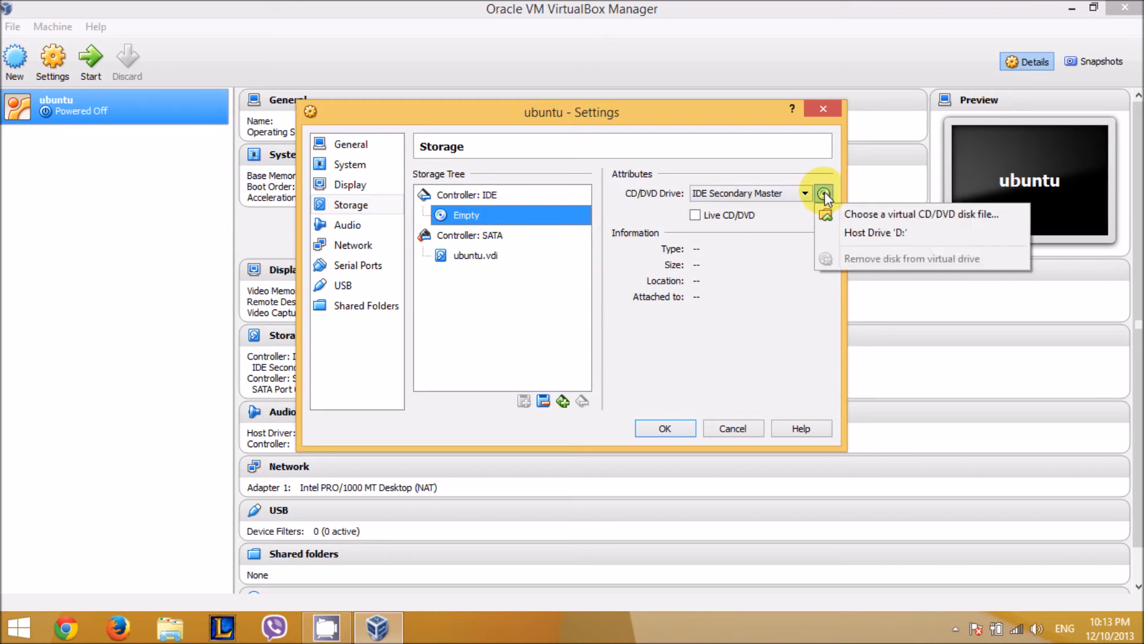
{"action": "left_click", "coordinate": [846, 220]}
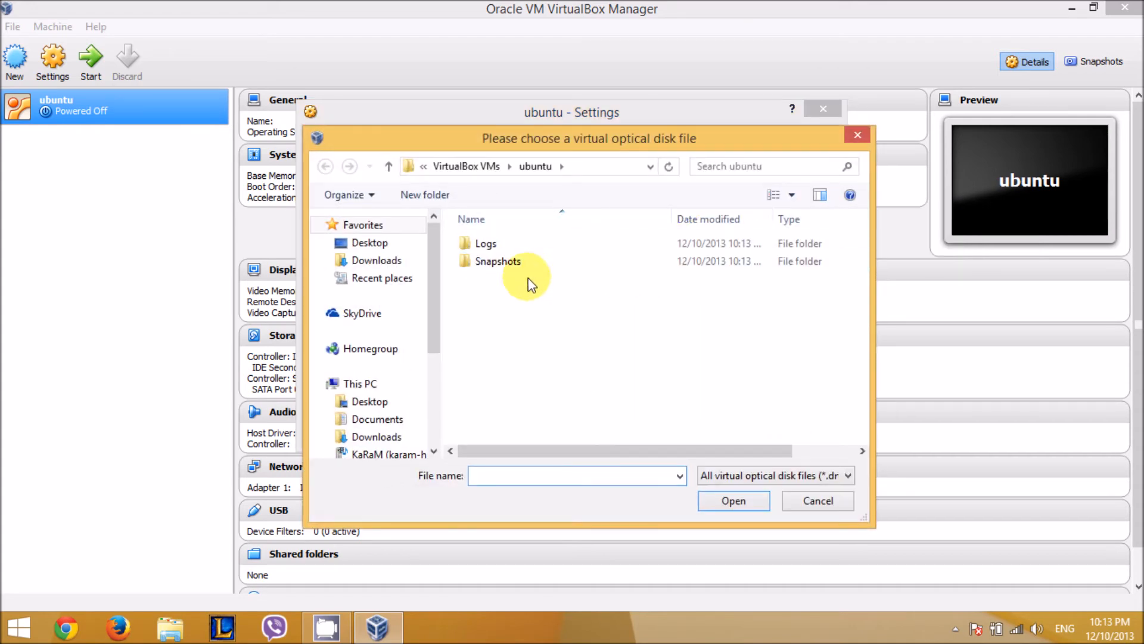
Browse from the Desktop to the plpbt-5.0.14 folder nested inside the folder of the same name.
{"action": "left_click", "coordinate": [395, 245]}
{"action": "left_click", "coordinate": [508, 372]}
{"action": "key", "text": "Down"}
{"action": "key", "text": "Down"}
{"action": "key", "text": "Down"}
{"action": "key", "text": "Down"}
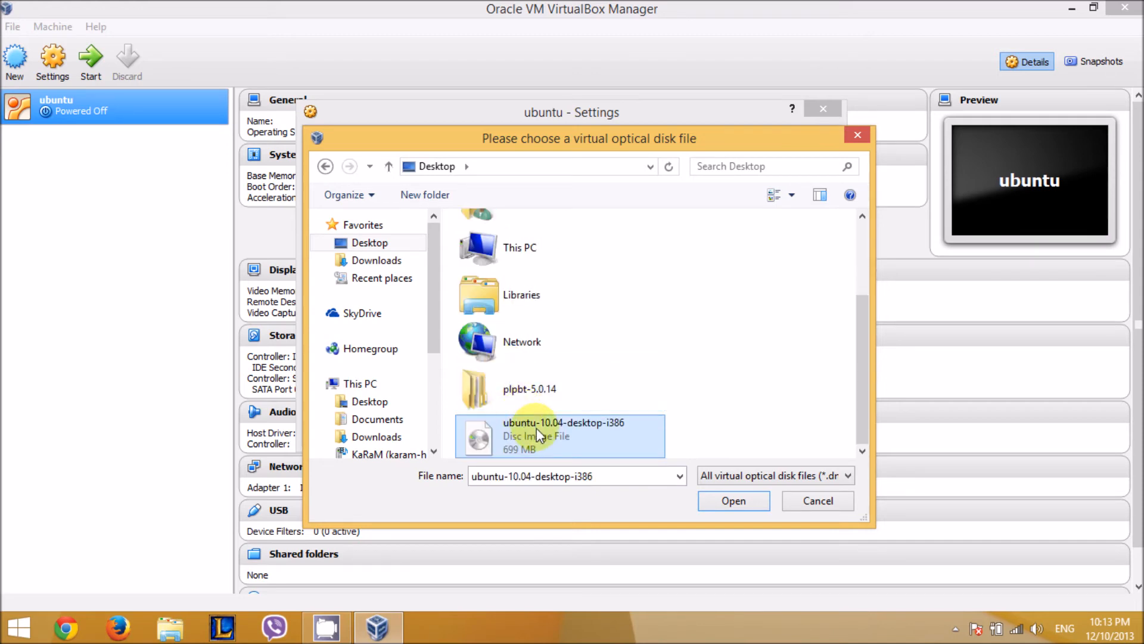
{"action": "left_click", "coordinate": [555, 395]}
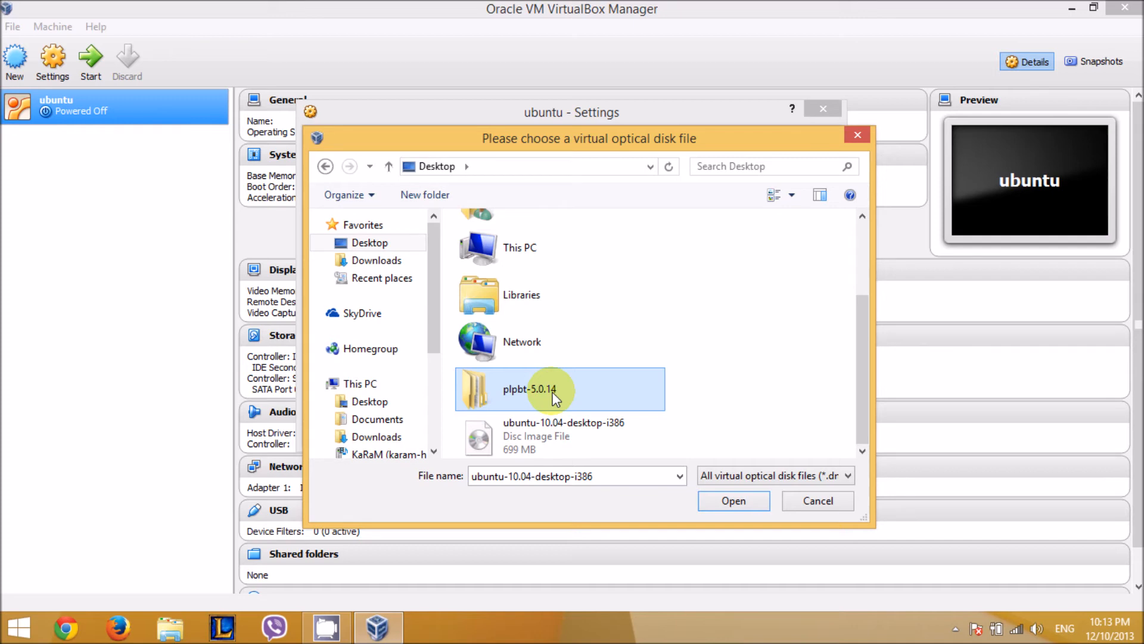
{"action": "double_click", "coordinate": [555, 395]}
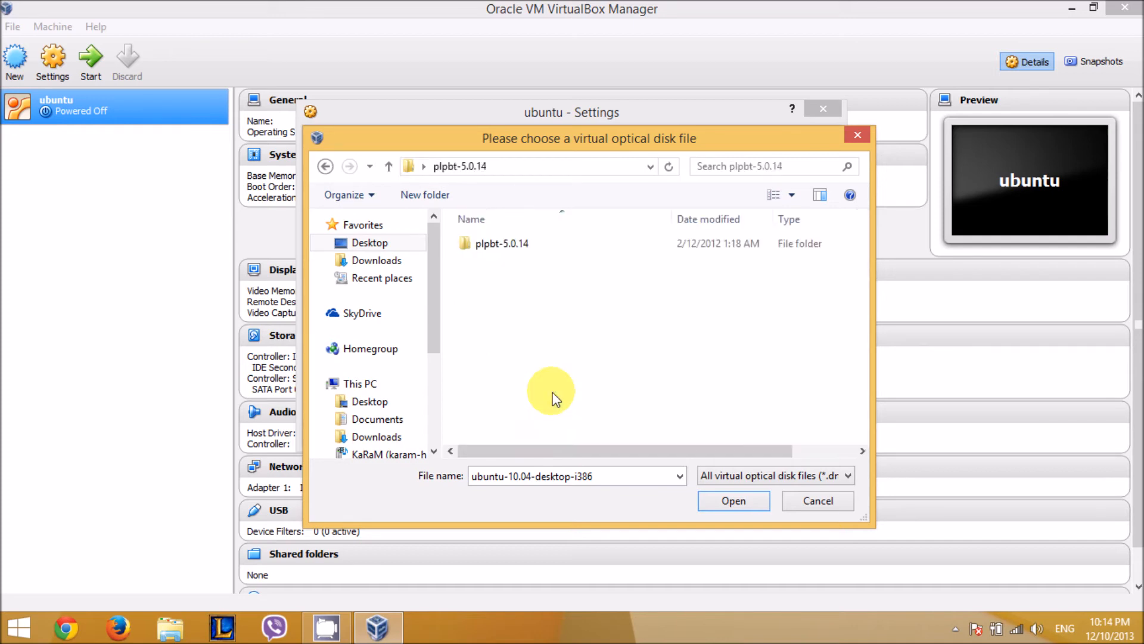
{"action": "key", "text": "Down"}
{"action": "key", "text": "Return"}
Load the plpbt disc image into the IDE CD/DVD drive and save the machine settings.
{"action": "key", "text": "Down"}
{"action": "key", "text": "Down"}
{"action": "key", "text": "Down"}
{"action": "key", "text": "Down"}
{"action": "key", "text": "Down"}
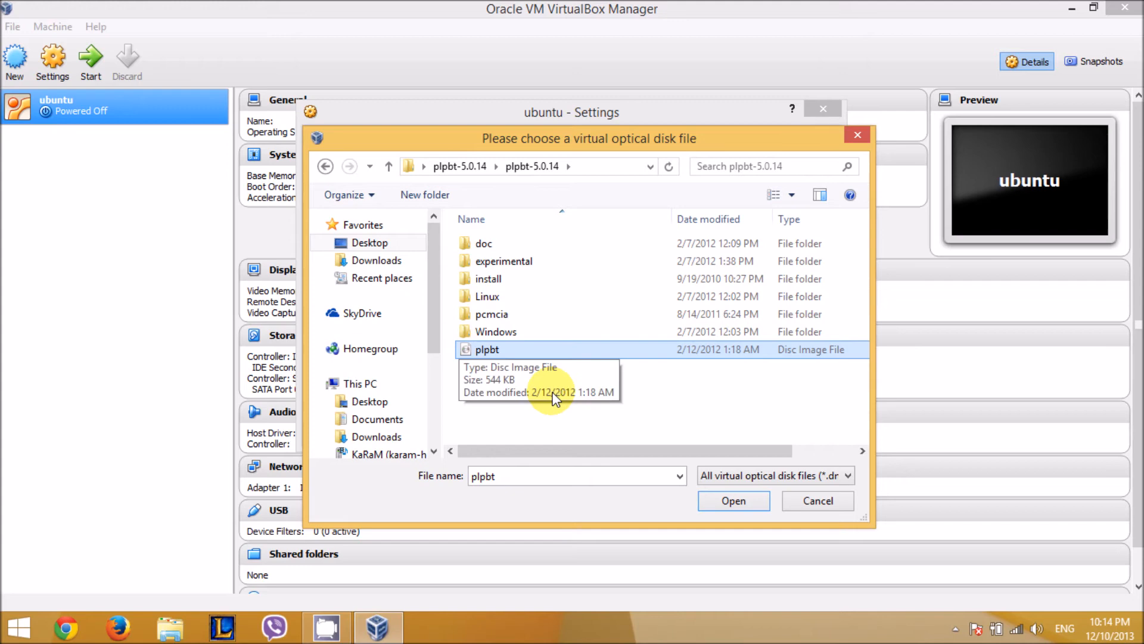
{"action": "key", "text": "Return"}
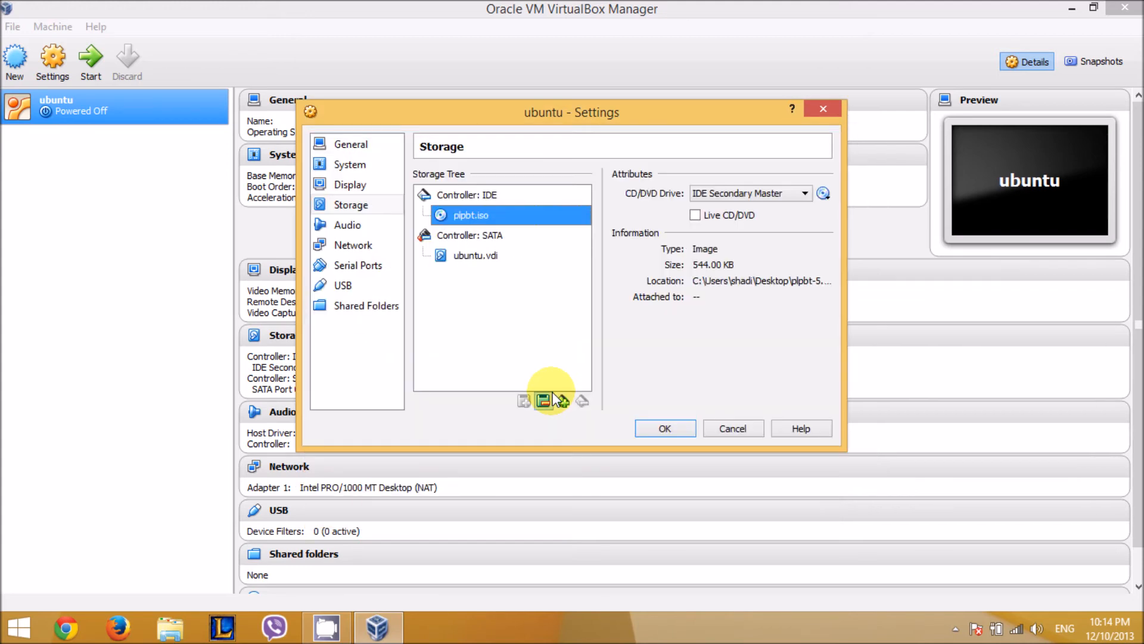
{"action": "left_click", "coordinate": [649, 426]}
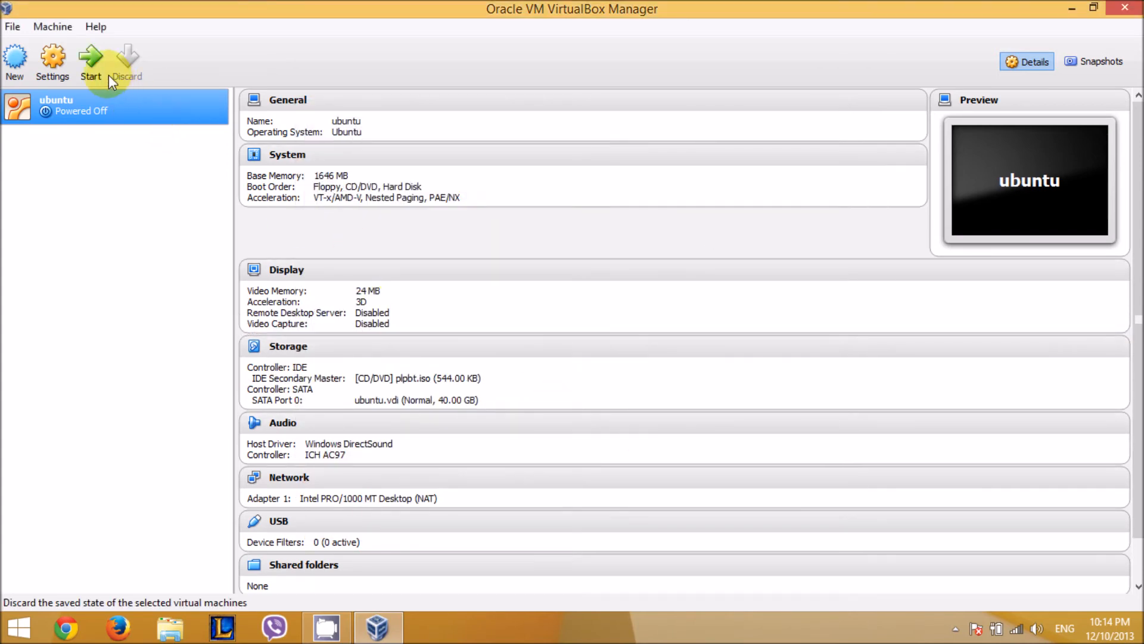
Start the ubuntu virtual machine, dismiss the keyboard capture notice, and maximize the machine window.
{"action": "left_click", "coordinate": [102, 73]}
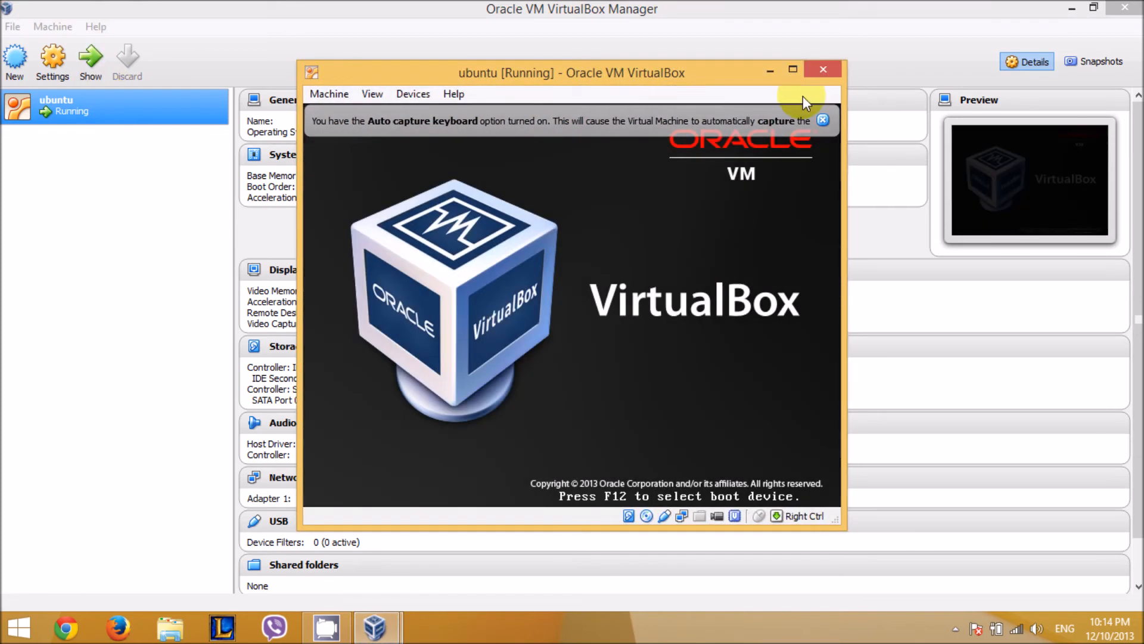
{"action": "left_click", "coordinate": [823, 119]}
{"action": "left_click", "coordinate": [793, 69]}
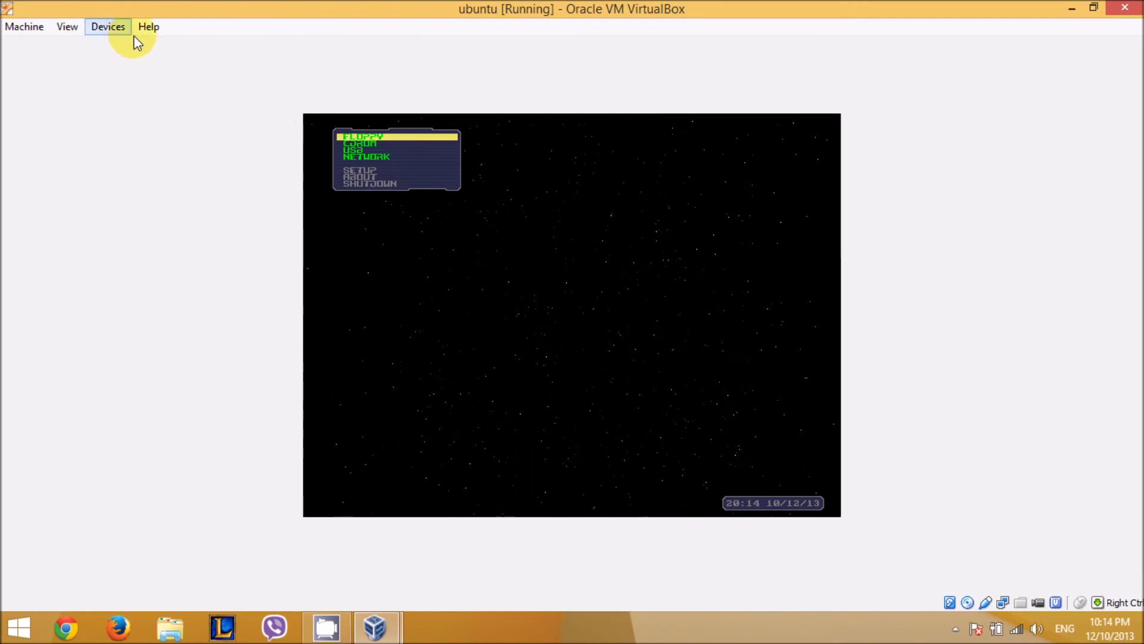
Try to attach the SanDisk Firebird USB Flash Drive to the running ubuntu machine.
{"action": "left_click", "coordinate": [97, 30]}
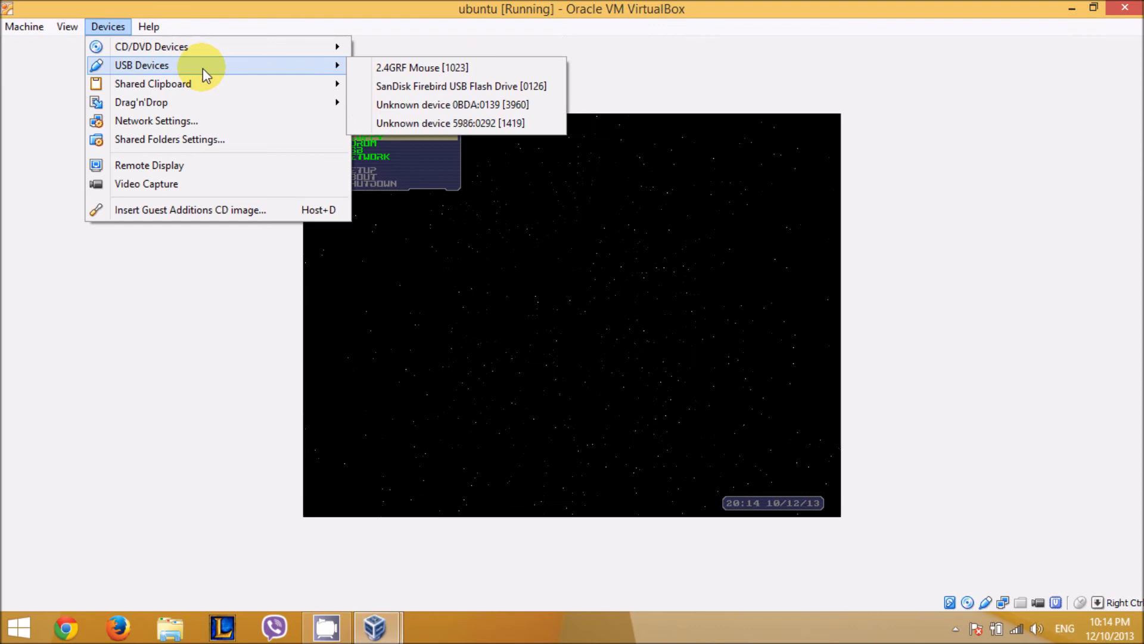
{"action": "mouse_move", "coordinate": [337, 71]}
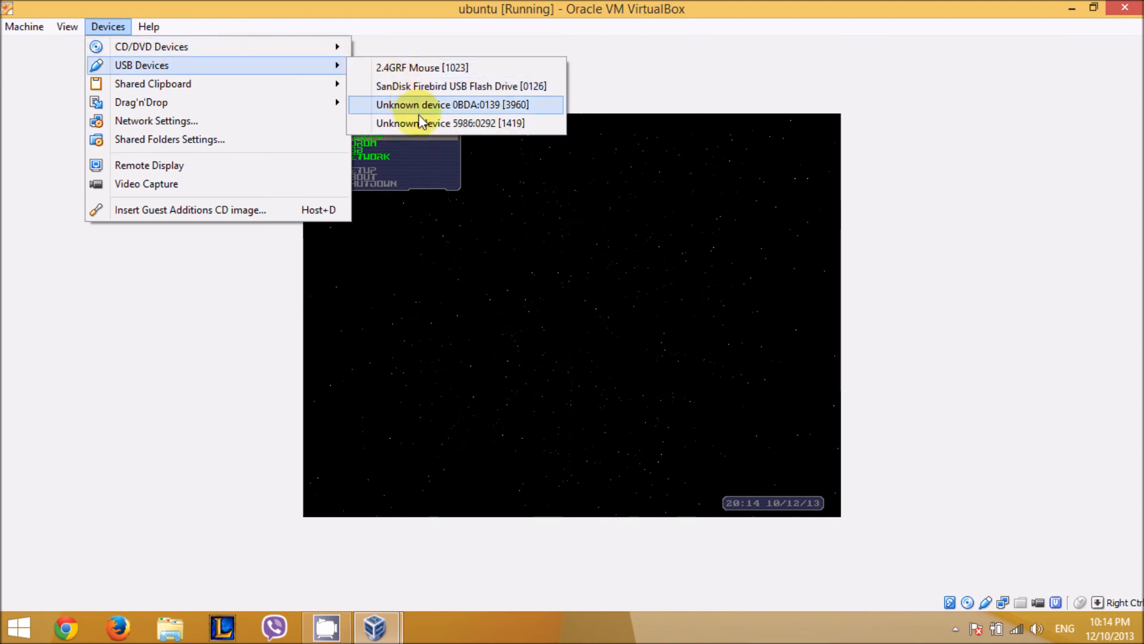
{"action": "left_click", "coordinate": [457, 88]}
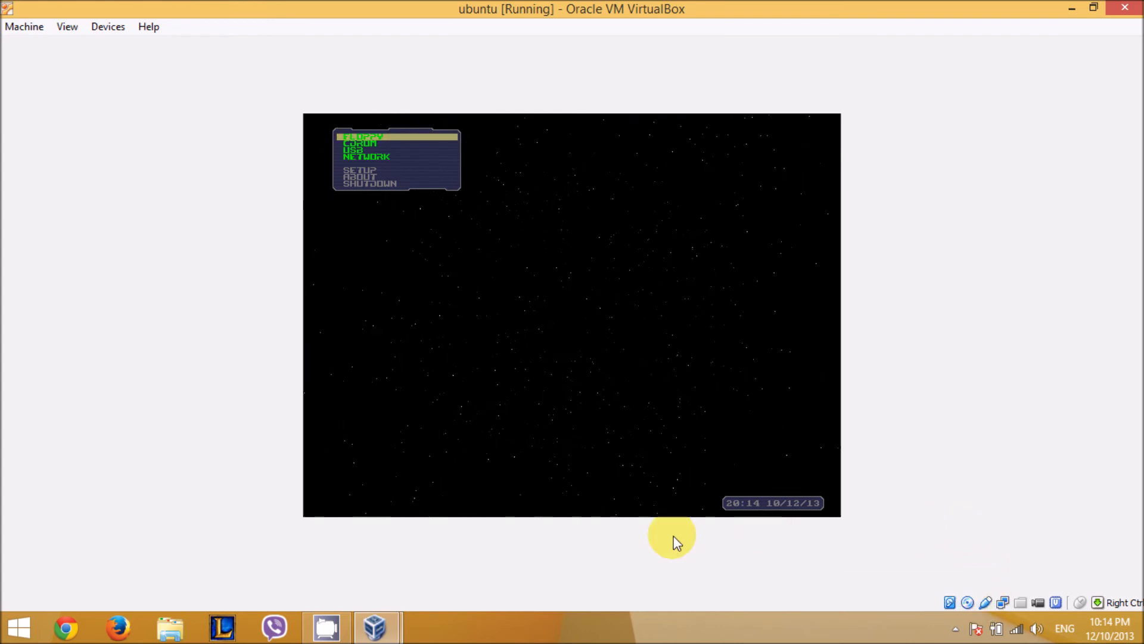
Switch to File Explorer, maximize This PC, and check the UUI (F:) drive on the host.
{"action": "left_click", "coordinate": [170, 627]}
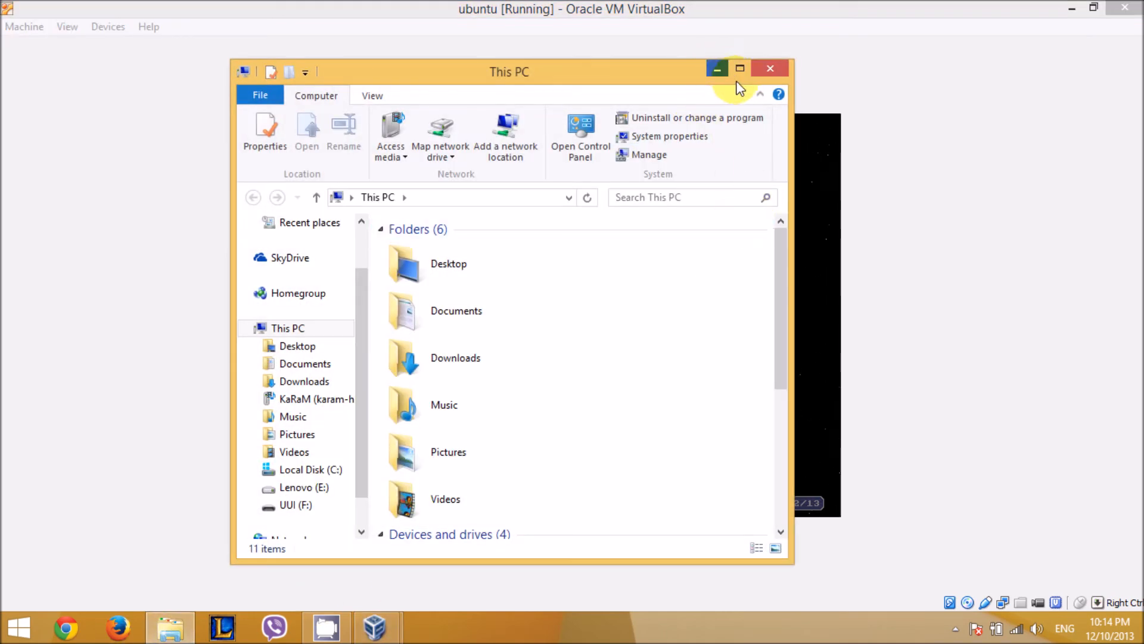
{"action": "left_click", "coordinate": [740, 70]}
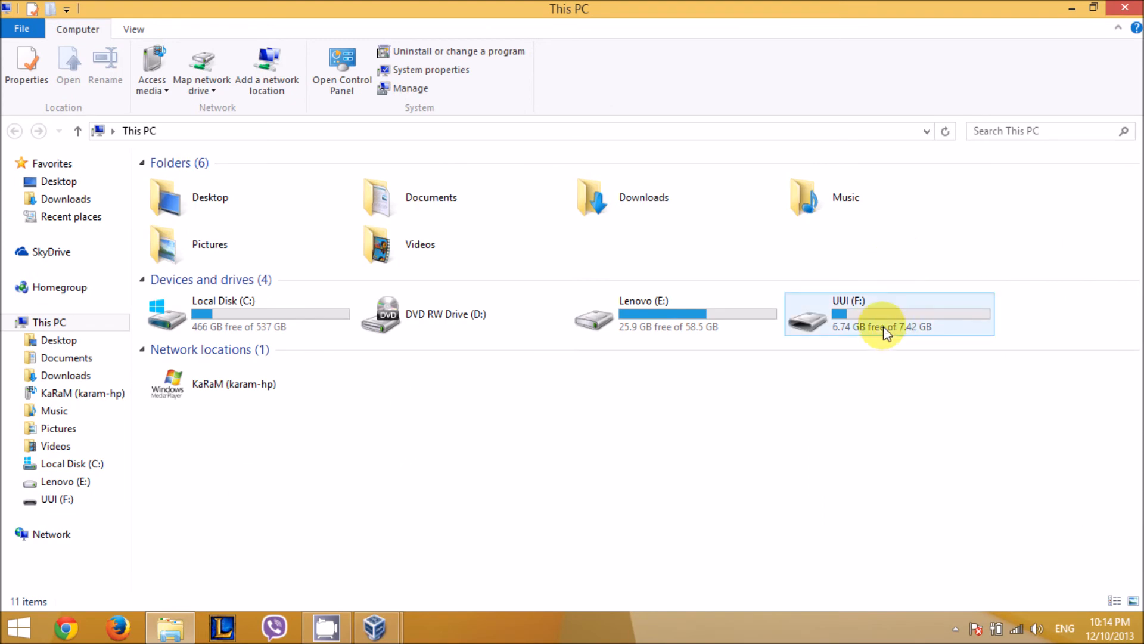
{"action": "right_click", "coordinate": [894, 493]}
{"action": "left_click", "coordinate": [973, 368]}
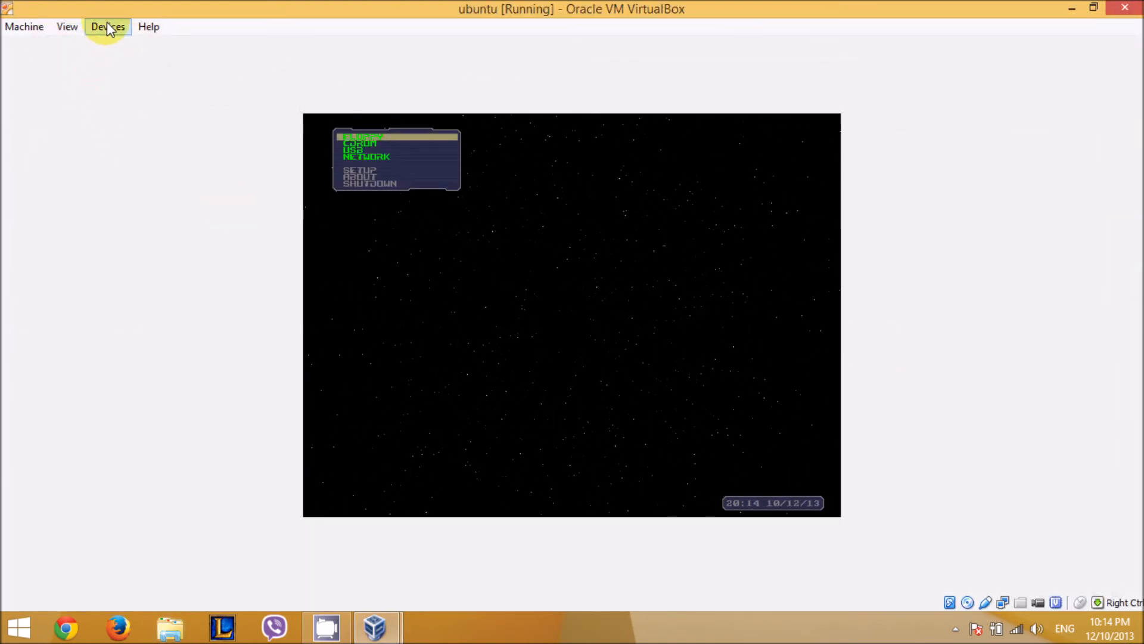
Try again to attach the SanDisk Firebird USB Flash Drive to the ubuntu machine and dismiss the error dialog.
{"action": "left_click", "coordinate": [107, 26]}
{"action": "mouse_move", "coordinate": [299, 69]}
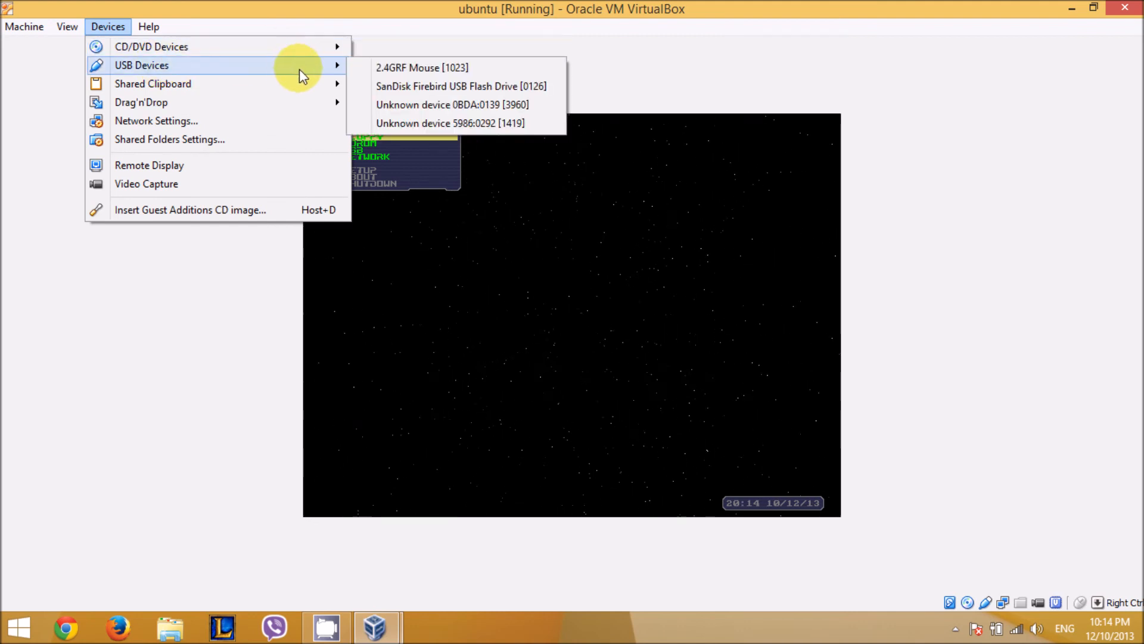
{"action": "left_click", "coordinate": [376, 86]}
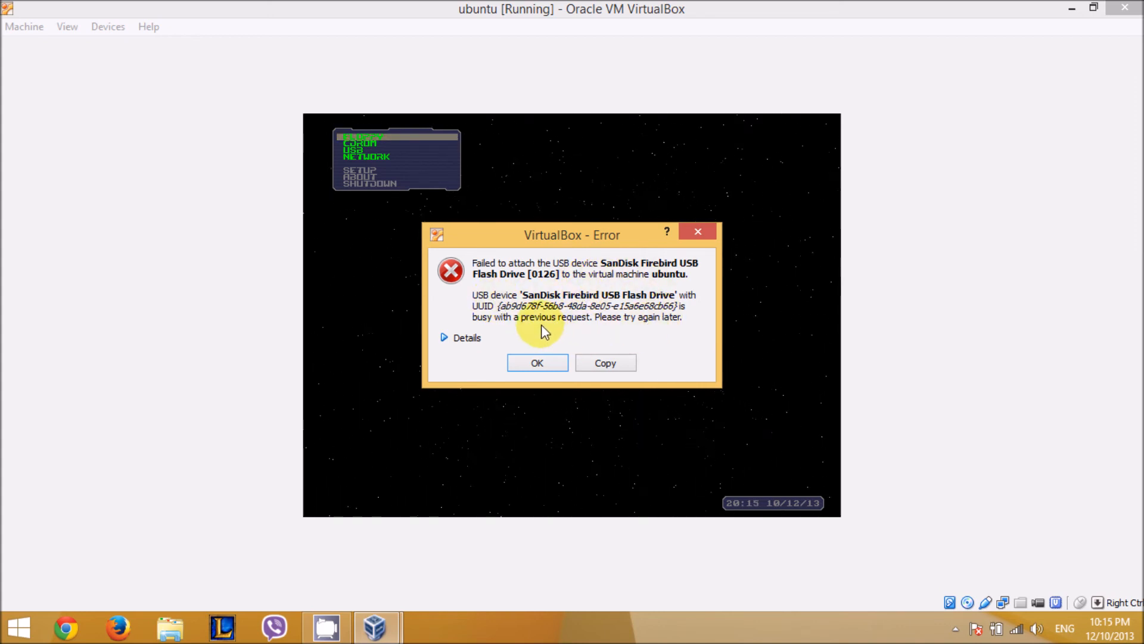
{"action": "left_click", "coordinate": [559, 367]}
Power off the ubuntu virtual machine, and open and close its settings without changes.
{"action": "left_click", "coordinate": [1124, 8]}
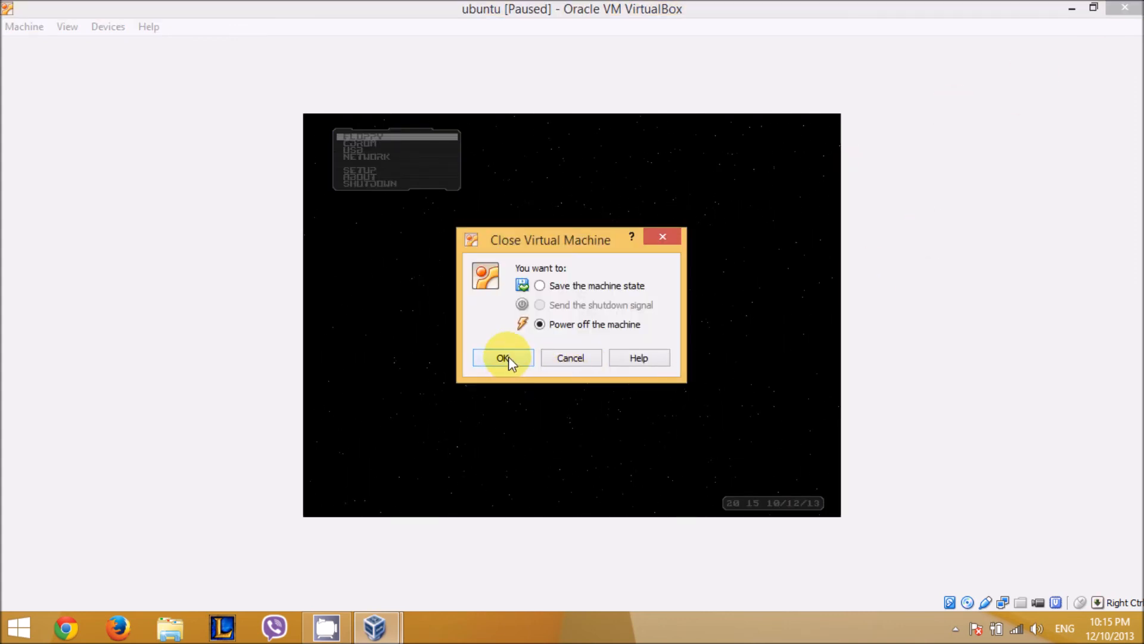
{"action": "left_click", "coordinate": [504, 357]}
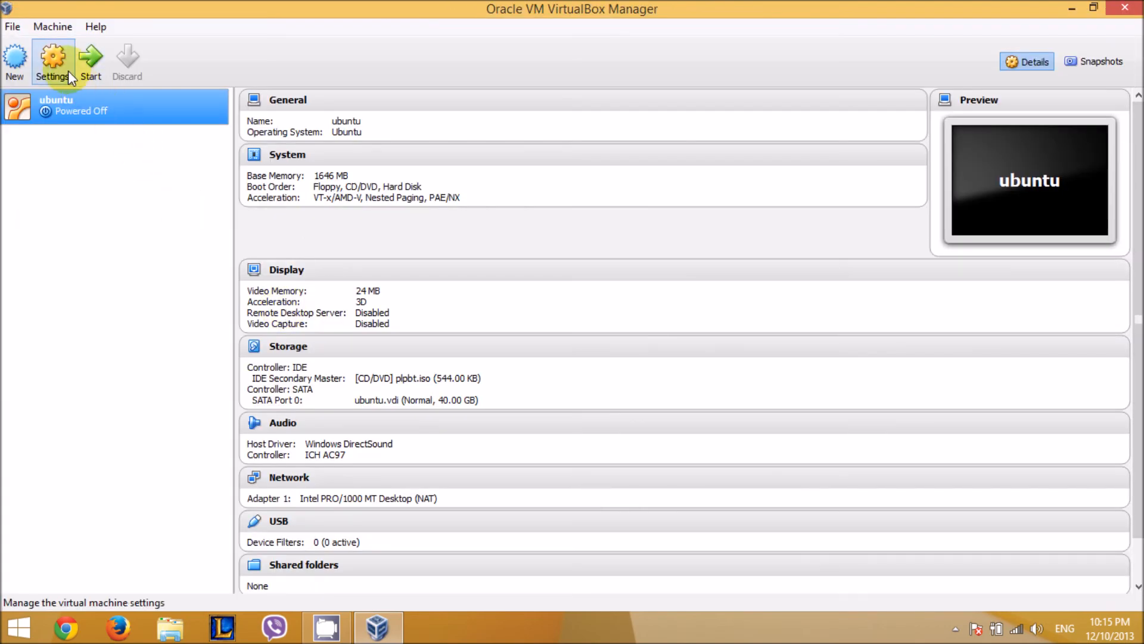
{"action": "left_click", "coordinate": [53, 62]}
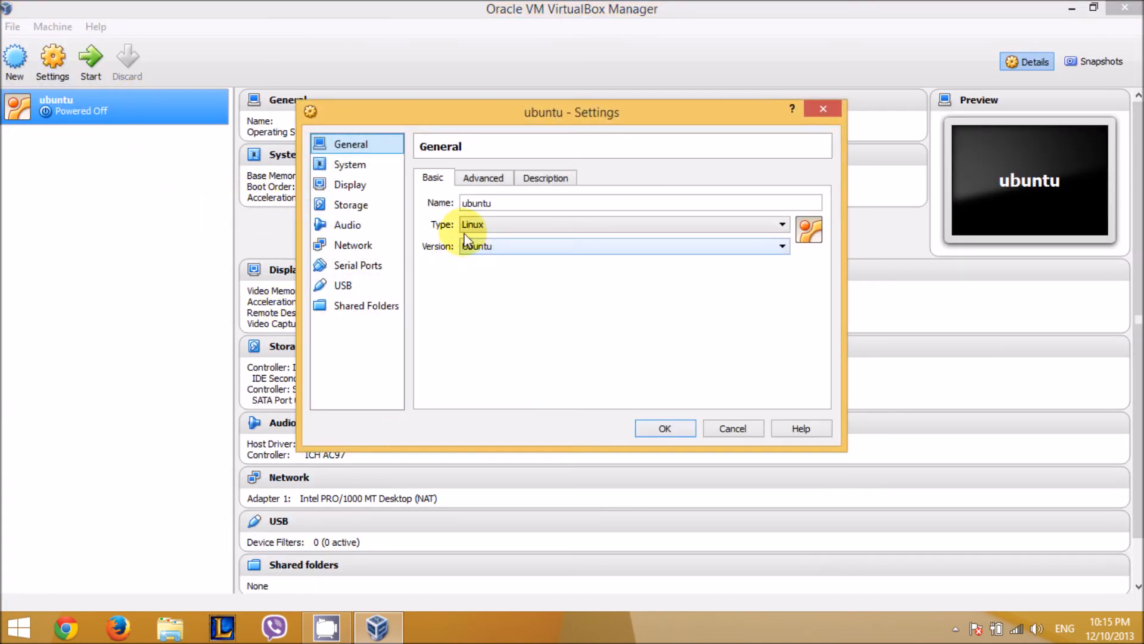
{"action": "left_click", "coordinate": [812, 109]}
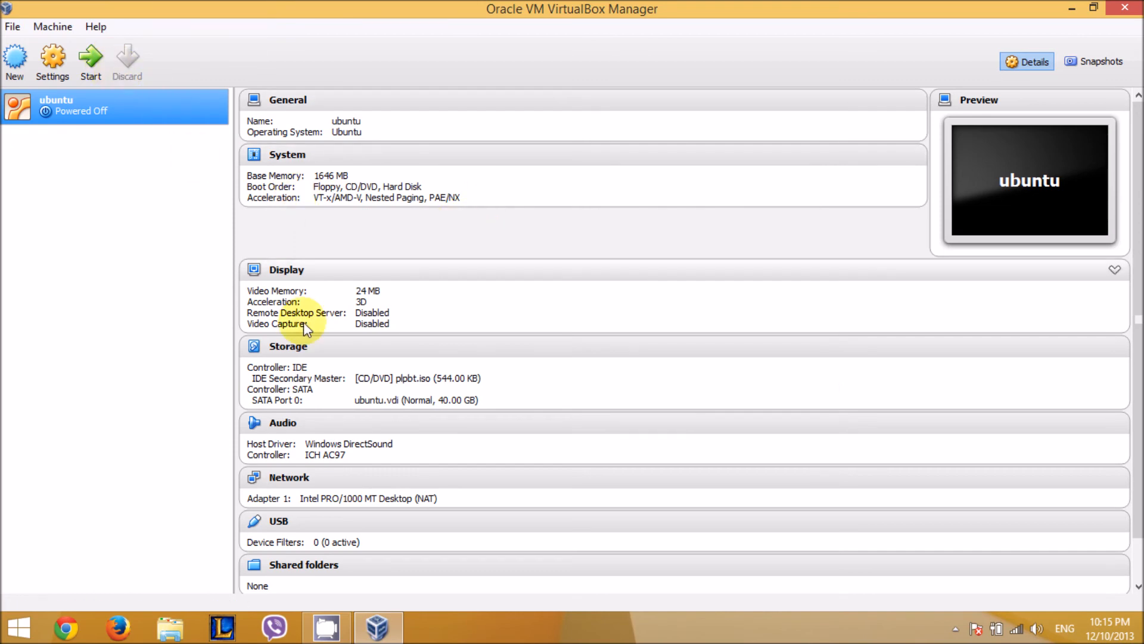
Check the UUI (F:) drive in File Explorer, close that window, and return to VirtualBox Manager.
{"action": "left_click", "coordinate": [157, 633]}
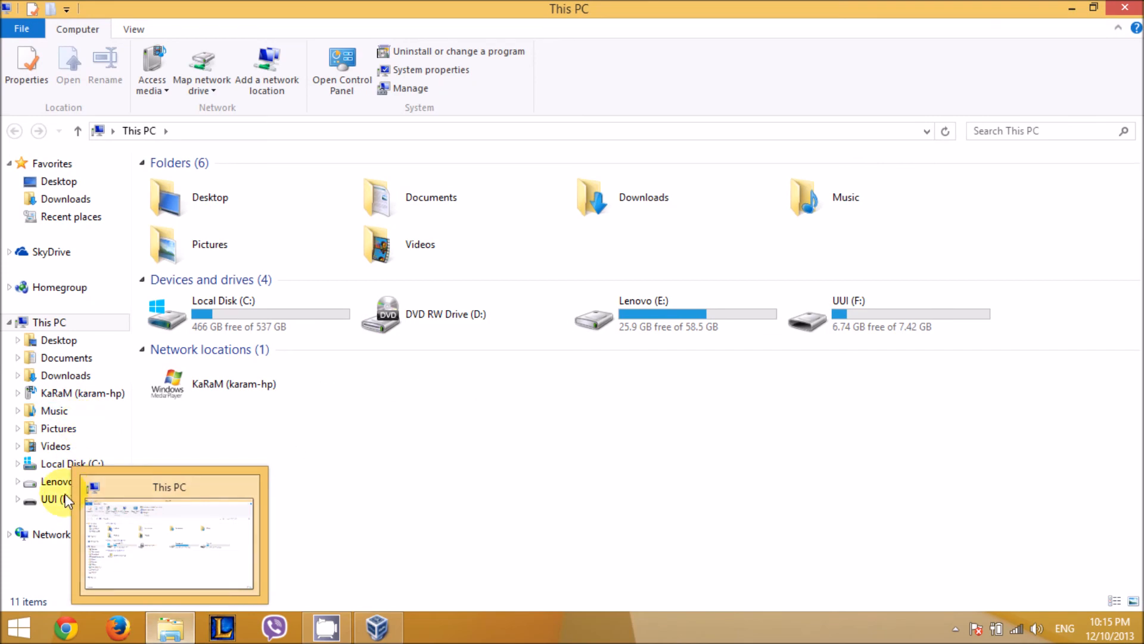
{"action": "left_click", "coordinate": [28, 500]}
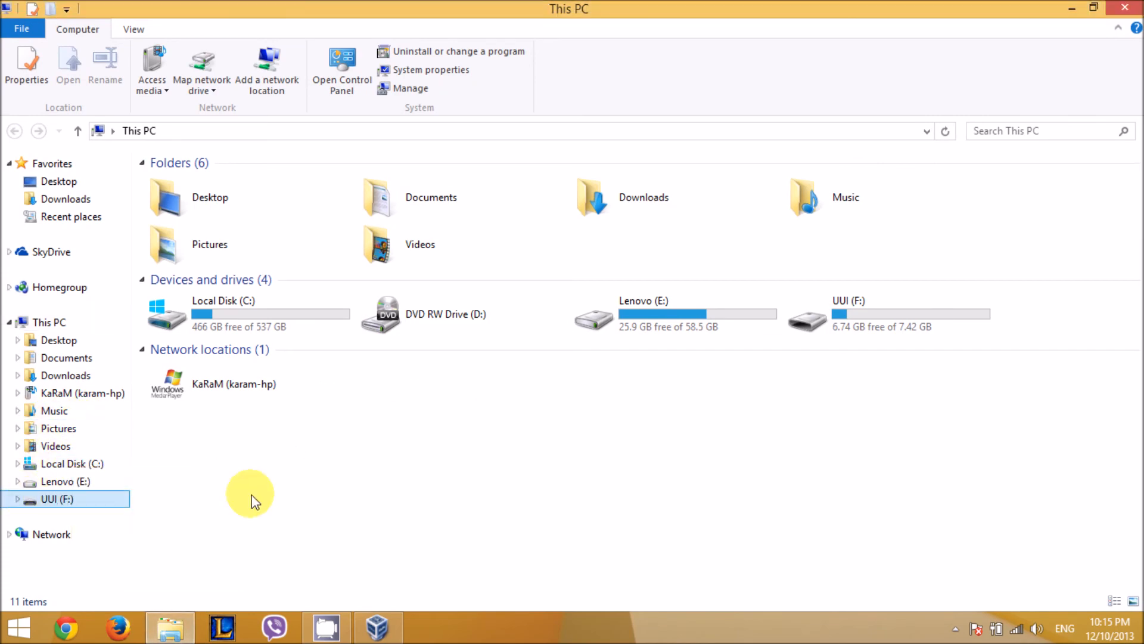
{"action": "left_click", "coordinate": [1132, 5]}
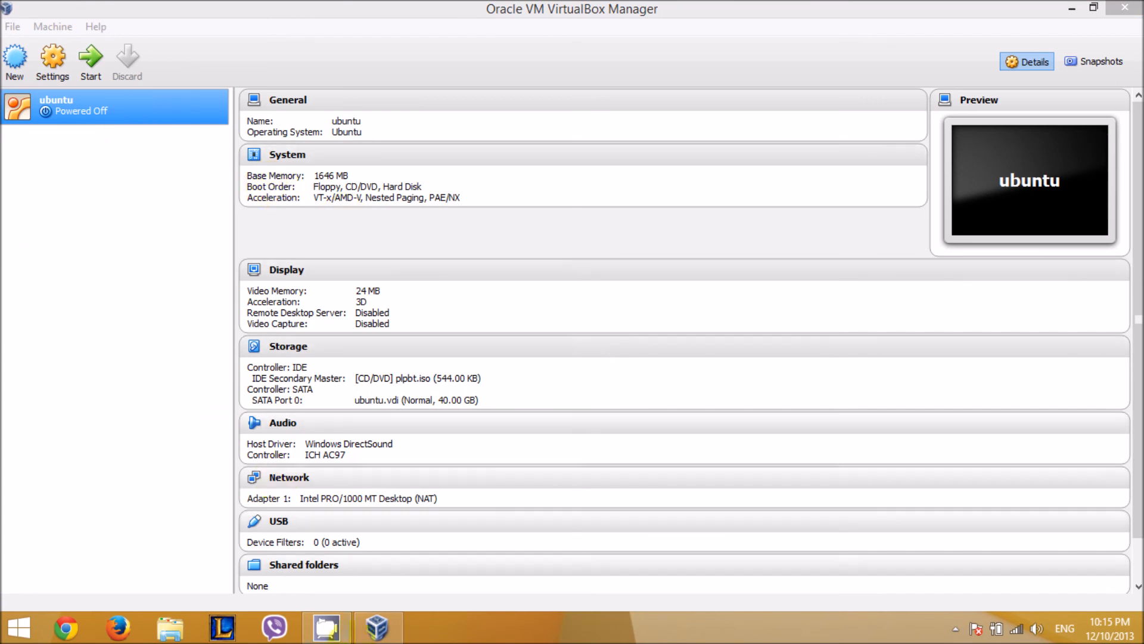
{"action": "left_click", "coordinate": [378, 627]}
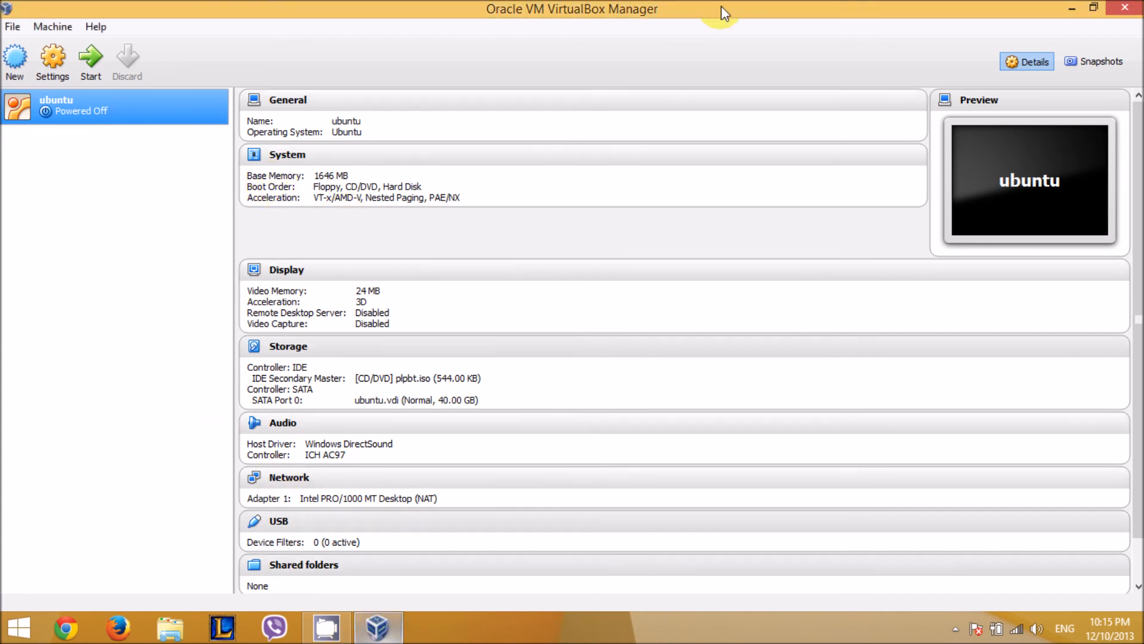
{"action": "left_click", "coordinate": [955, 629]}
{"action": "right_click", "coordinate": [985, 524]}
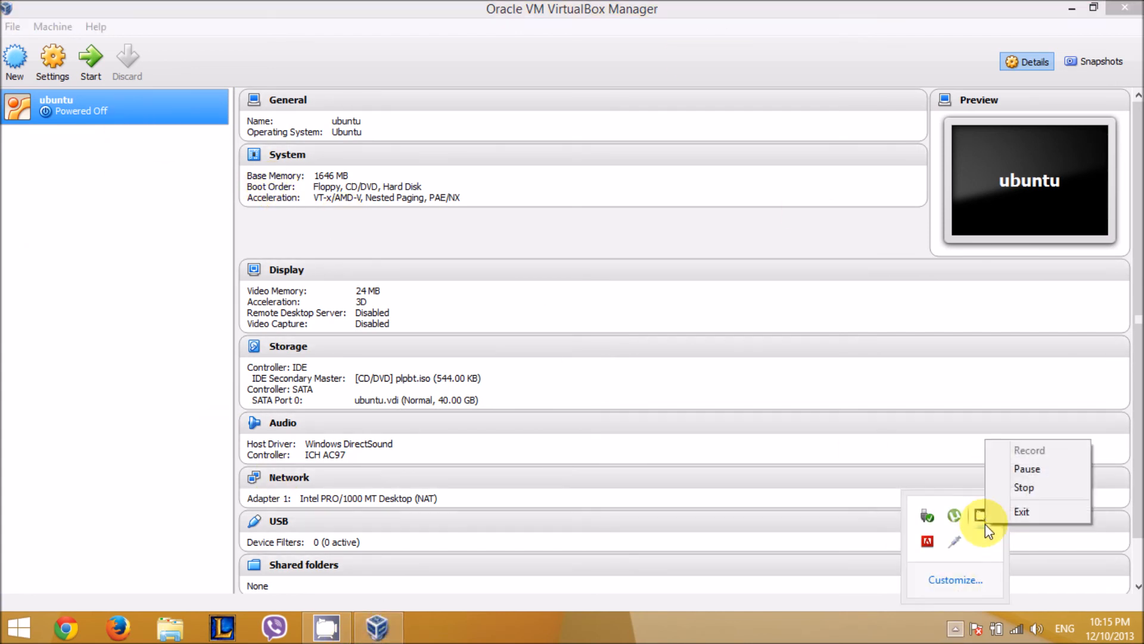
{"action": "left_click", "coordinate": [1032, 474]}
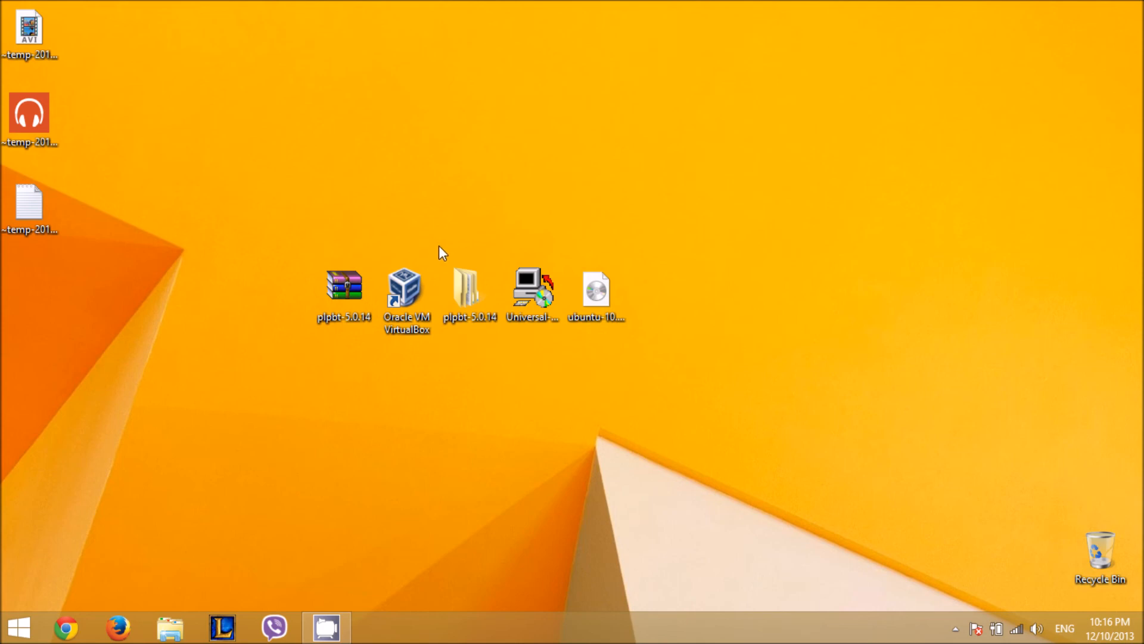
Run Oracle VM VirtualBox as administrator from its desktop shortcut and start the ubuntu virtual machine.
{"action": "right_click", "coordinate": [416, 295]}
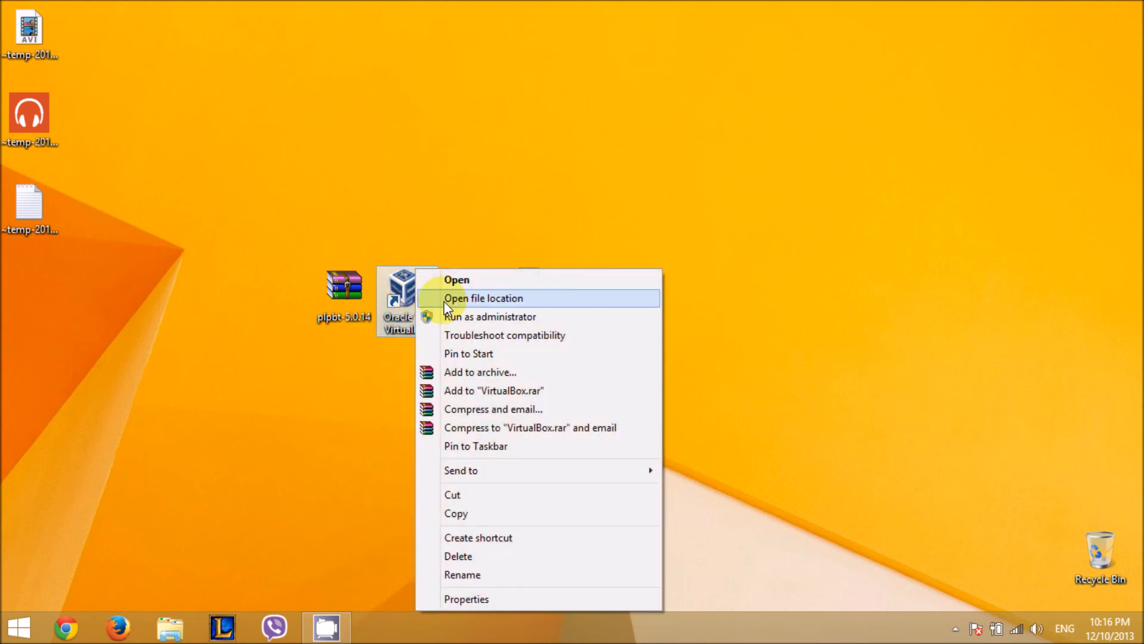
{"action": "left_click", "coordinate": [453, 317]}
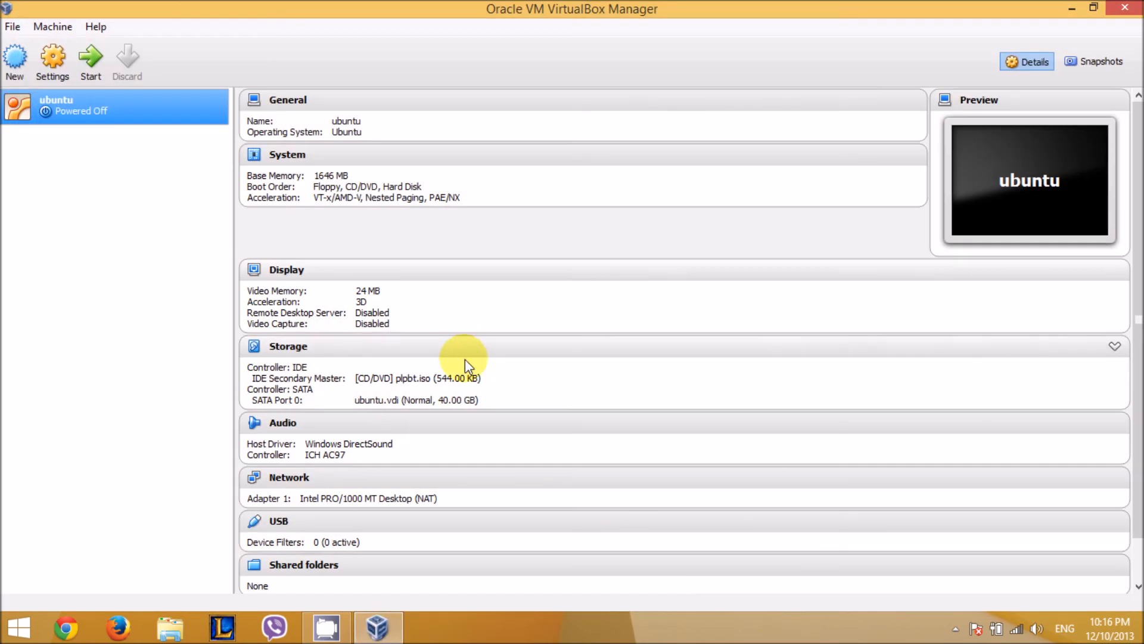
{"action": "left_click", "coordinate": [77, 74]}
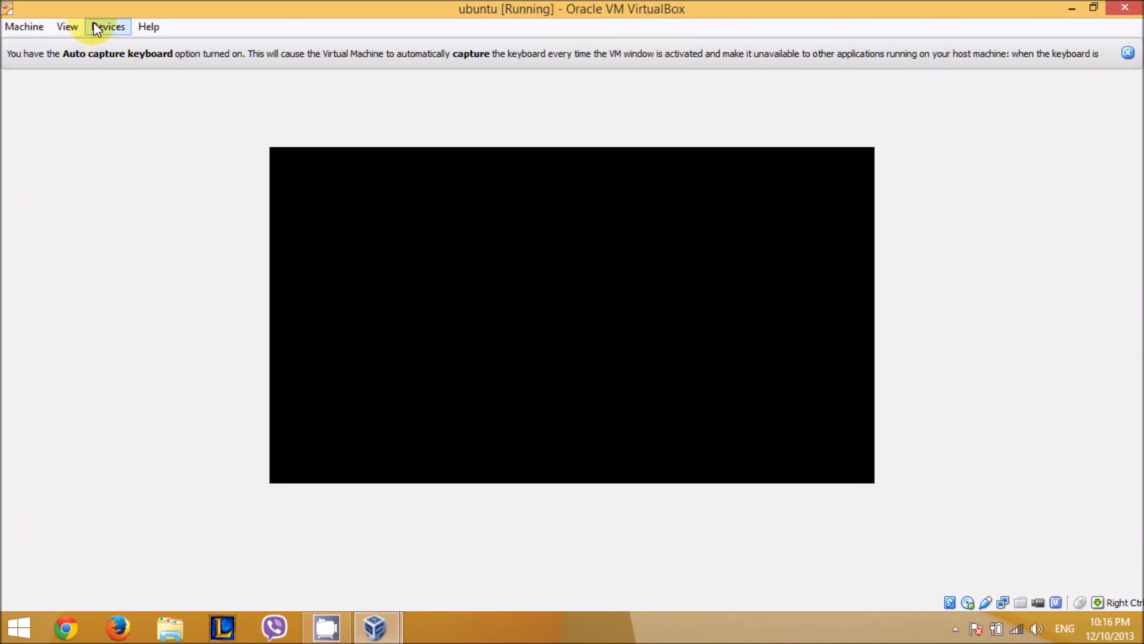
Attach the SanDisk Firebird USB Flash Drive to the running ubuntu virtual machine.
{"action": "left_click", "coordinate": [99, 27]}
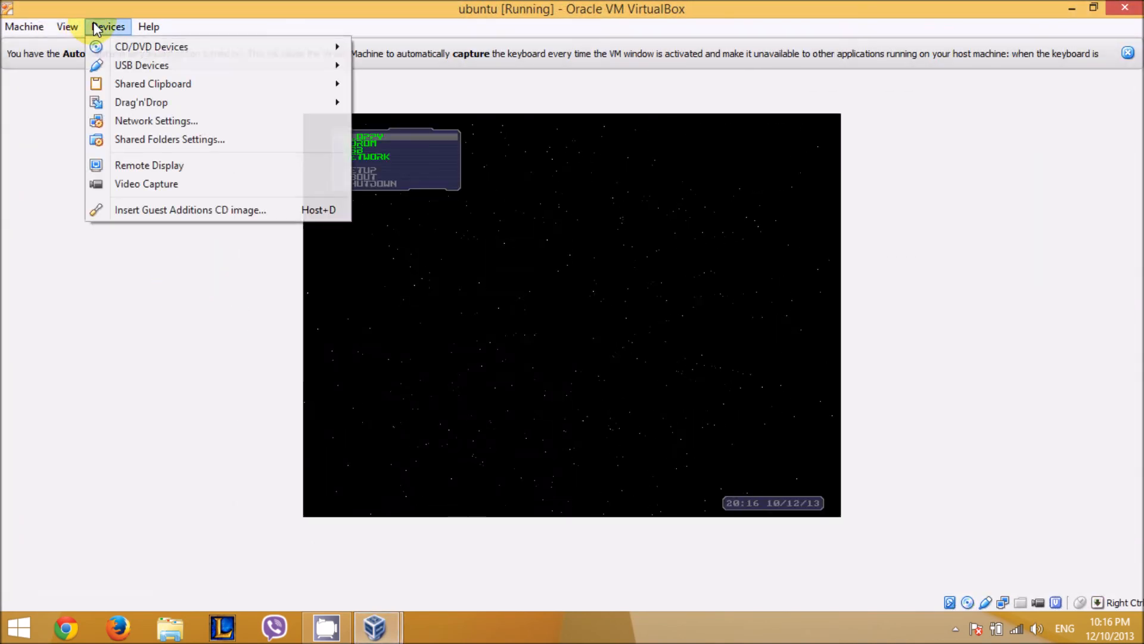
{"action": "mouse_move", "coordinate": [173, 67]}
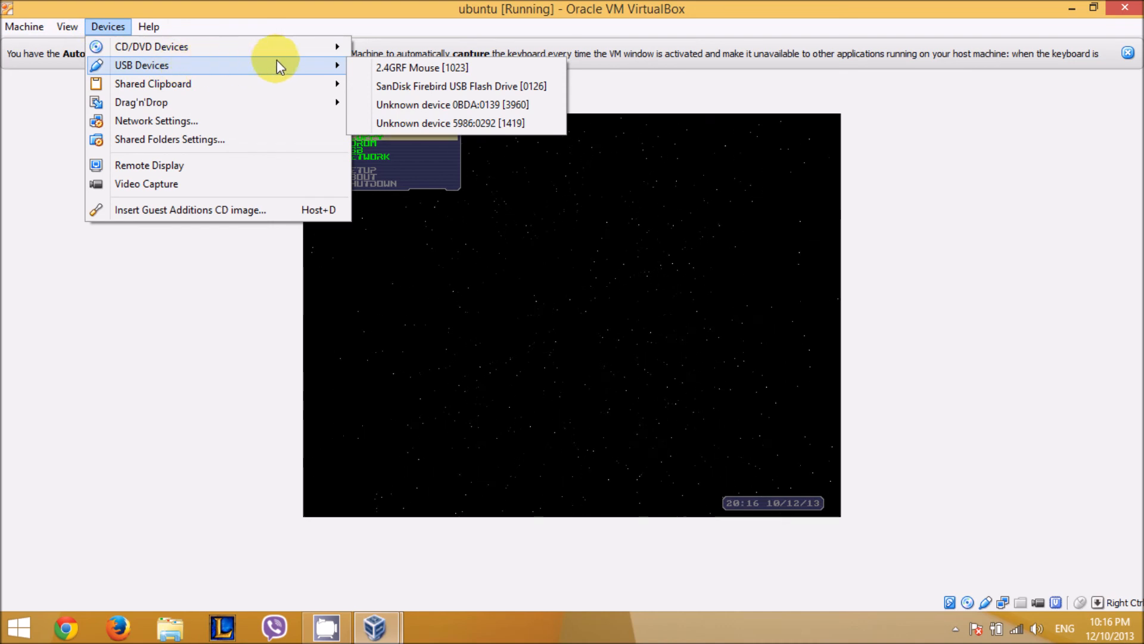
{"action": "left_click", "coordinate": [367, 87]}
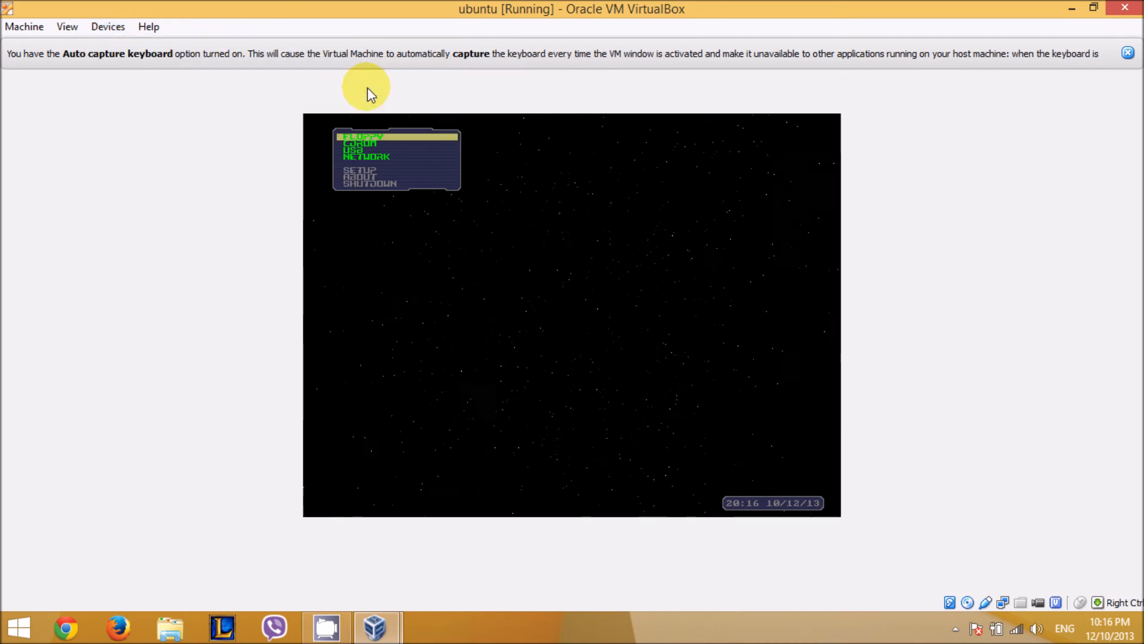
Let the virtual machine capture the mouse and keyboard, and boot from USB in the plpbt boot menu.
{"action": "left_click", "coordinate": [499, 334]}
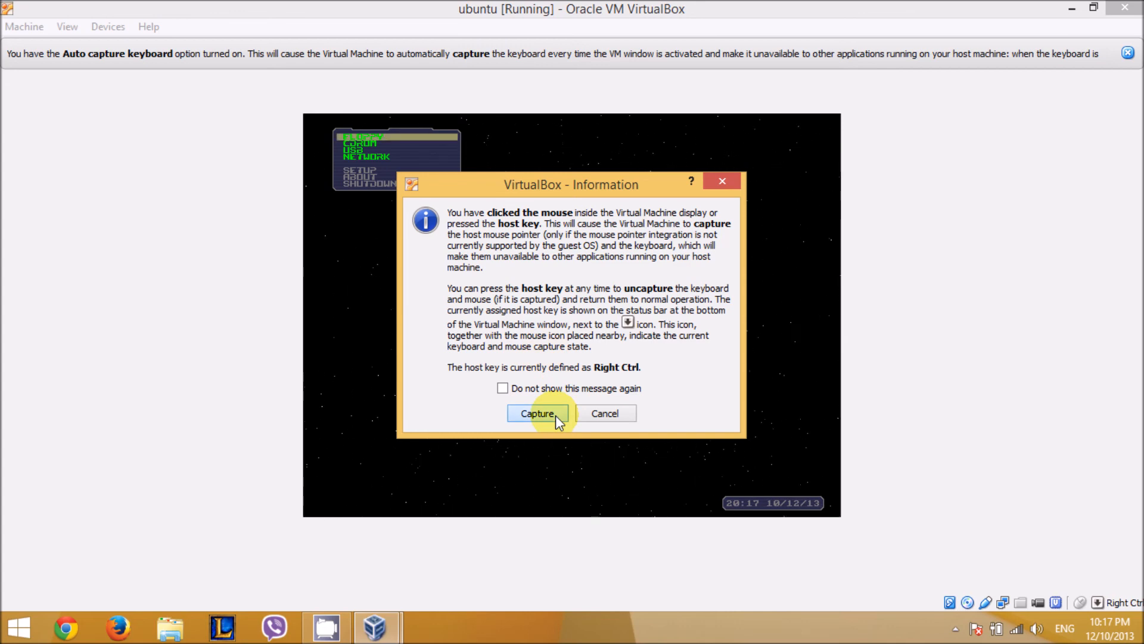
{"action": "left_click", "coordinate": [538, 414]}
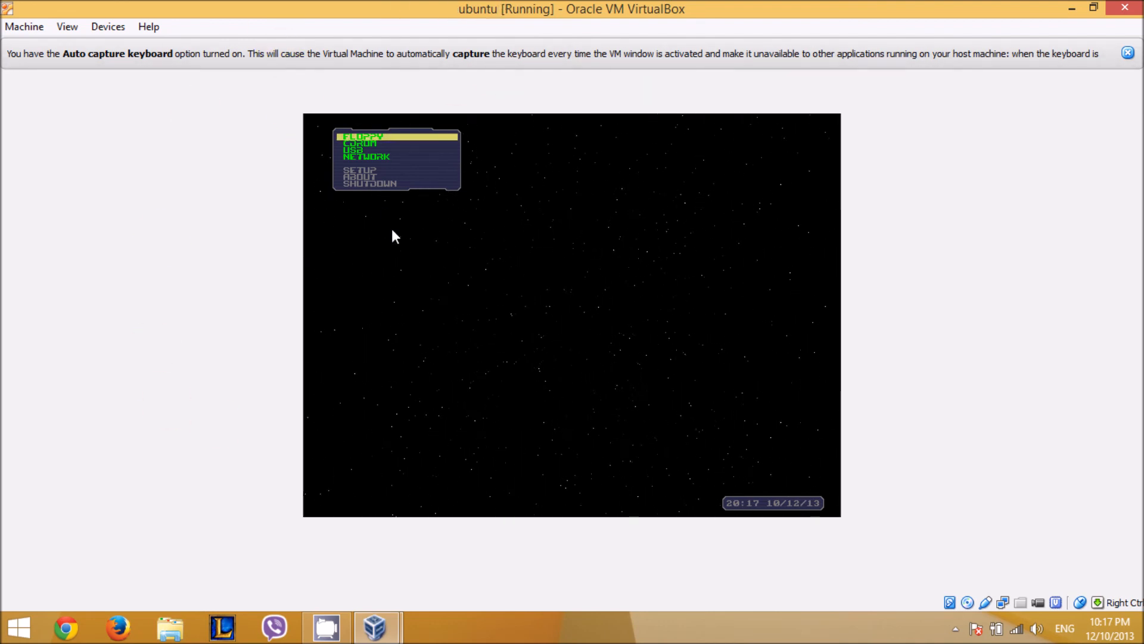
{"action": "key", "text": "Down"}
{"action": "key", "text": "Down"}
{"action": "key", "text": "Return"}
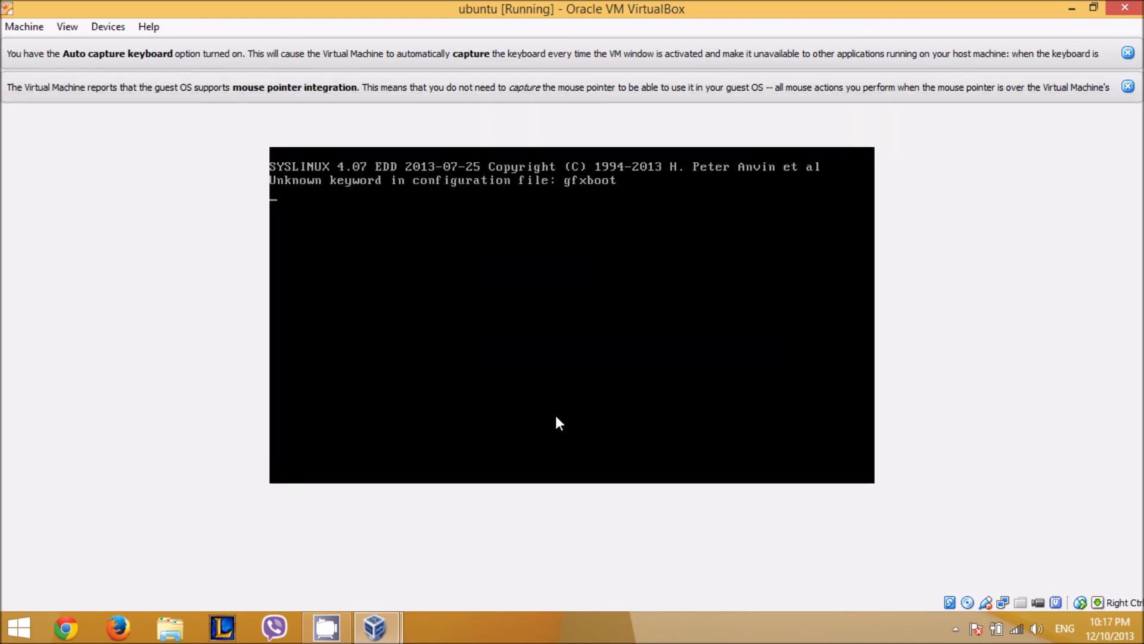
Look through the entries of the Ubuntu installer boot menu, ending on Advanced options.
{"action": "key", "text": "Down"}
{"action": "key", "text": "Down"}
{"action": "key", "text": "Down"}
{"action": "key", "text": "Down"}
{"action": "key", "text": "Down"}
{"action": "key", "text": "Down"}
{"action": "key", "text": "Up"}
{"action": "key", "text": "Up"}
{"action": "key", "text": "Up"}
{"action": "key", "text": "Up"}
{"action": "key", "text": "Up"}
{"action": "key", "text": "Up"}
{"action": "key", "text": "Down"}
{"action": "key", "text": "Down"}
{"action": "key", "text": "Down"}
{"action": "key", "text": "Down"}
{"action": "key", "text": "Down"}
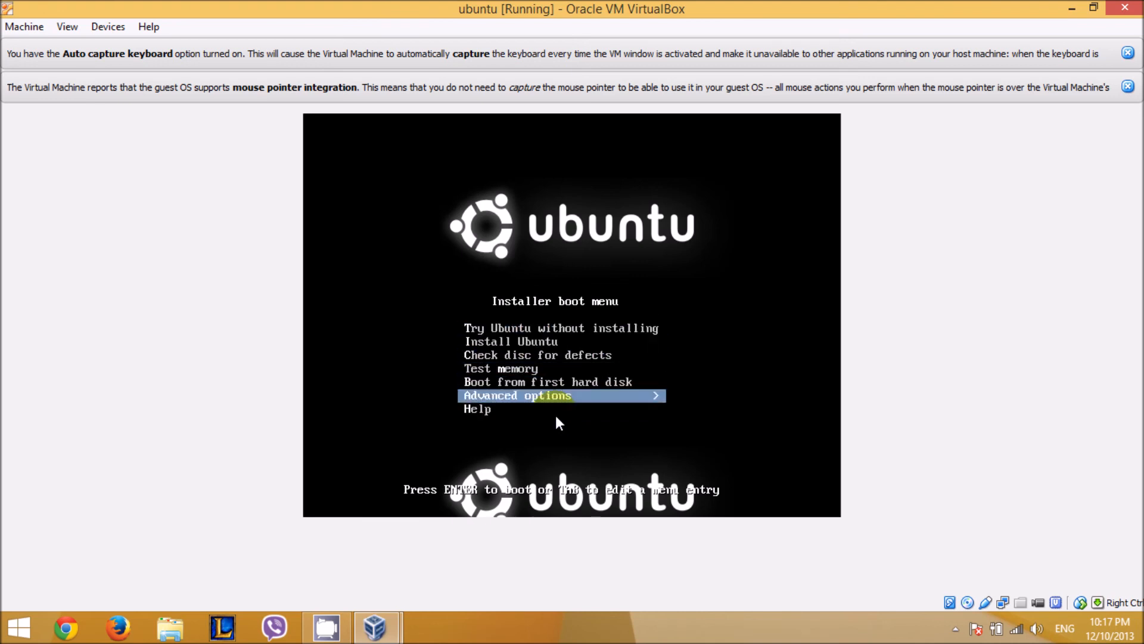
View the Advanced options submenu, return to the installer boot menu, and move back up to its first entries.
{"action": "key", "text": "Up"}
{"action": "key", "text": "Down"}
{"action": "key", "text": "Return"}
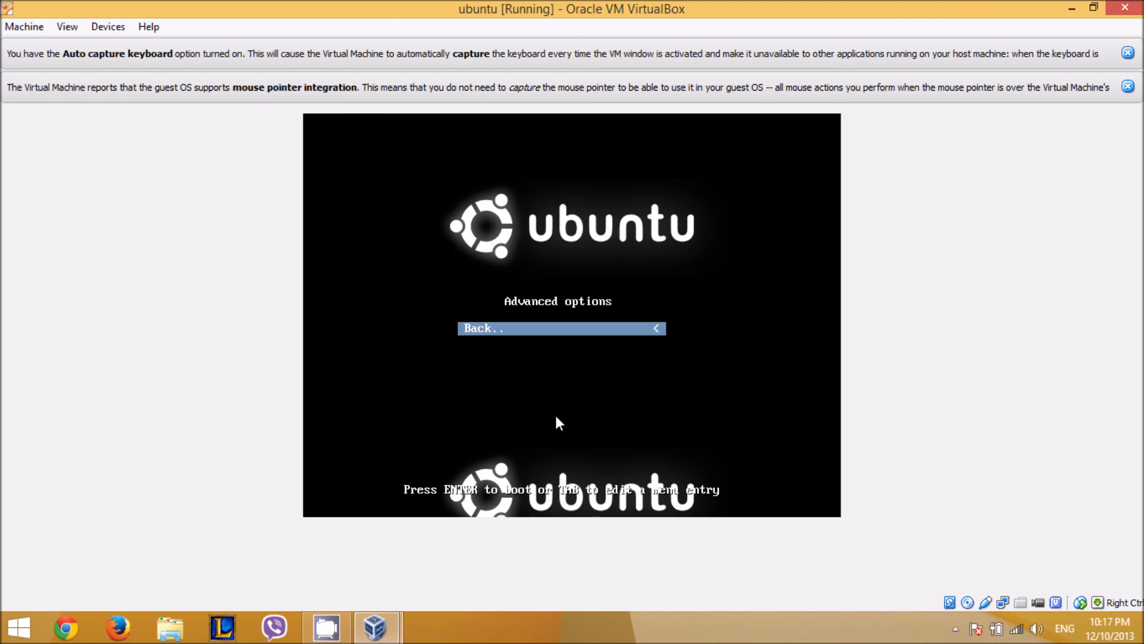
{"action": "key", "text": "Return"}
{"action": "key", "text": "Up"}
{"action": "key", "text": "Up"}
{"action": "key", "text": "Up"}
{"action": "key", "text": "Up"}
{"action": "key", "text": "Up"}
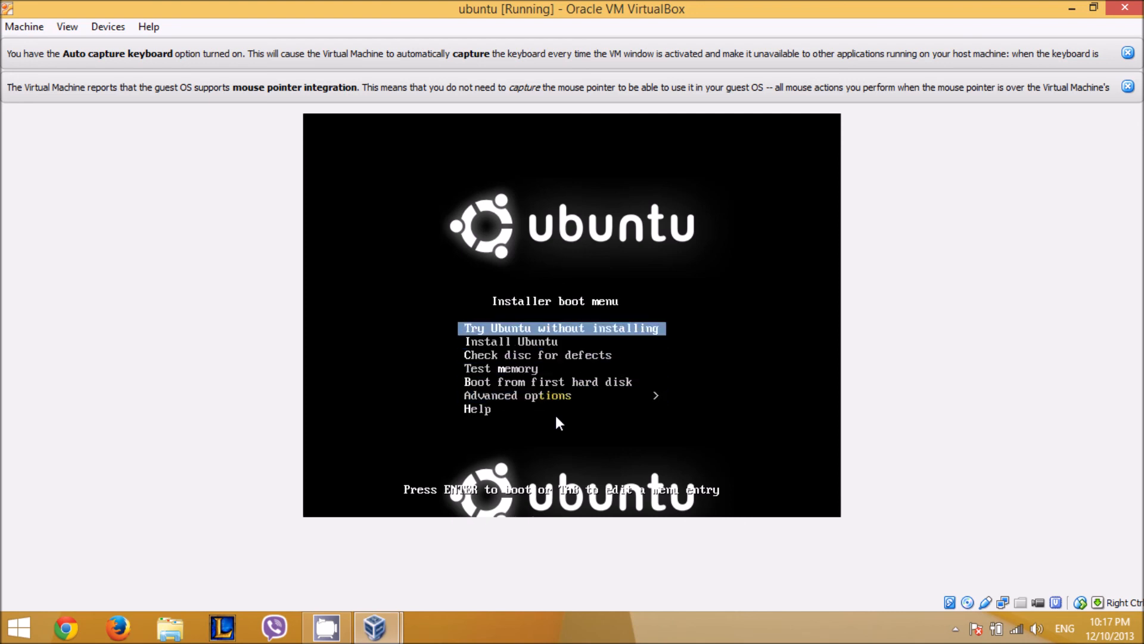
{"action": "key", "text": "Down"}
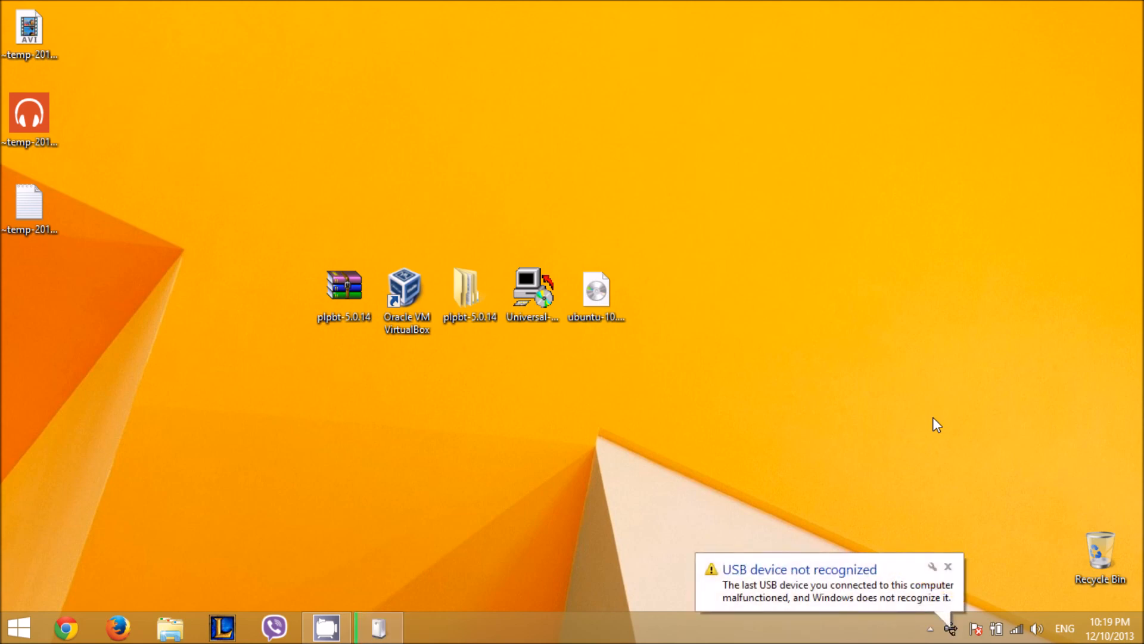
Dismiss the unrecognized USB device notification, and open and close the Device Setup window on the Windows desktop.
{"action": "left_click", "coordinate": [949, 567]}
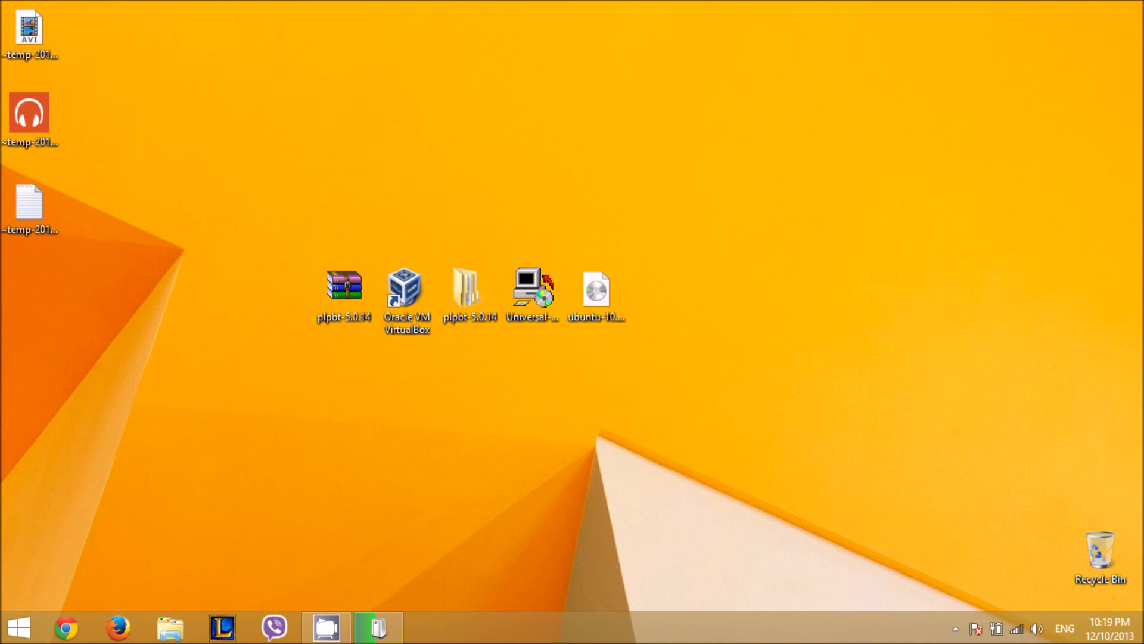
{"action": "left_click", "coordinate": [378, 627]}
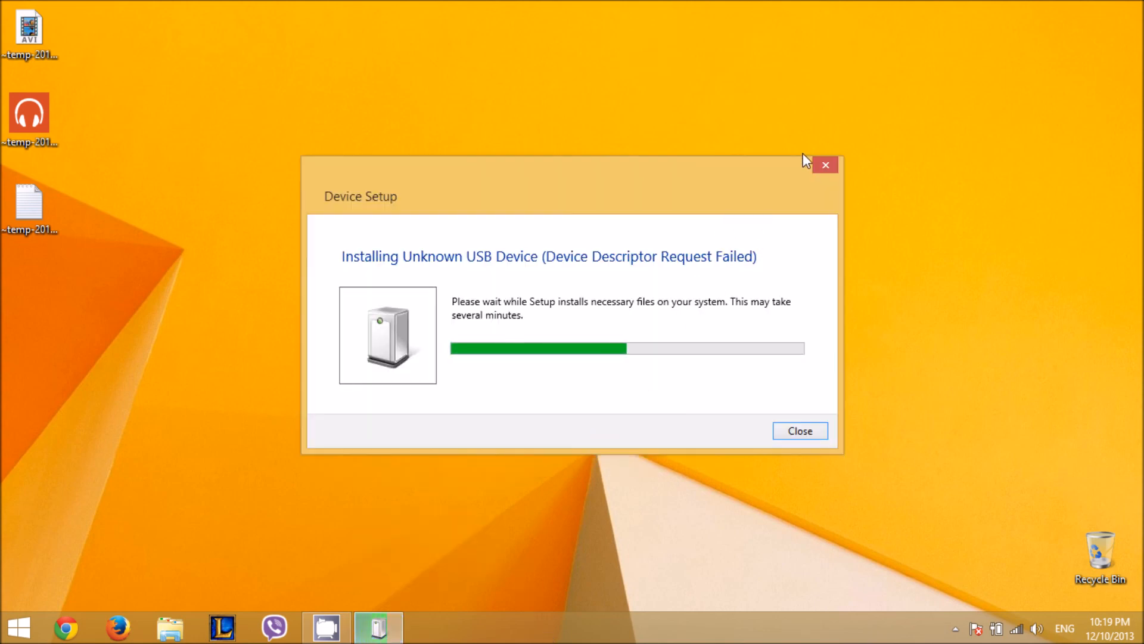
{"action": "left_click", "coordinate": [827, 167]}
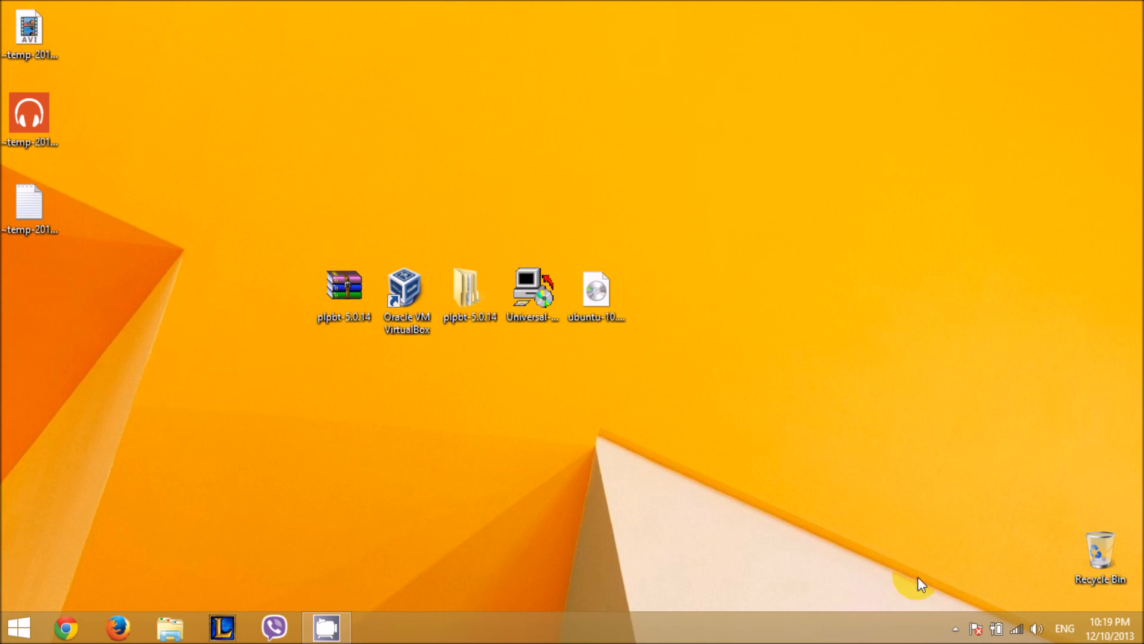
{"action": "left_click", "coordinate": [955, 628]}
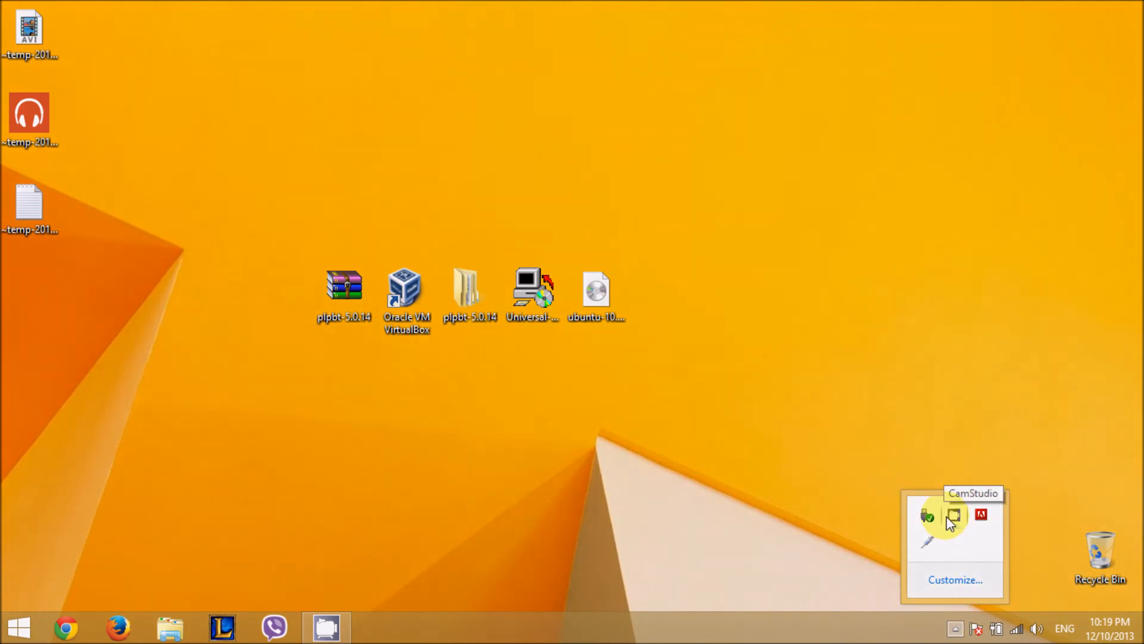
{"action": "right_click", "coordinate": [947, 517]}
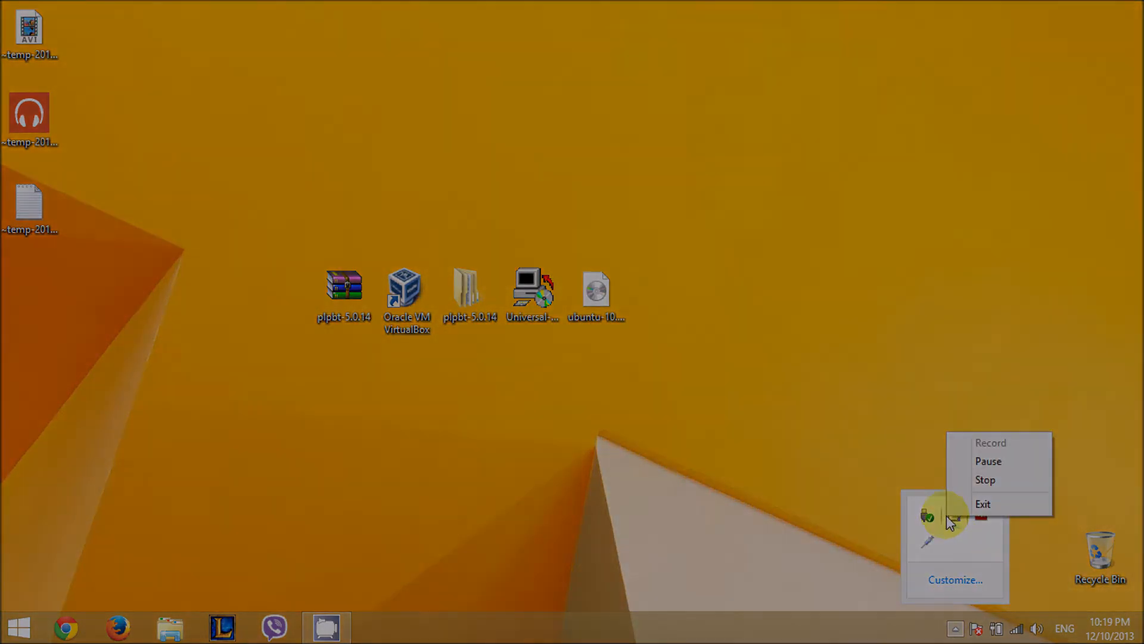